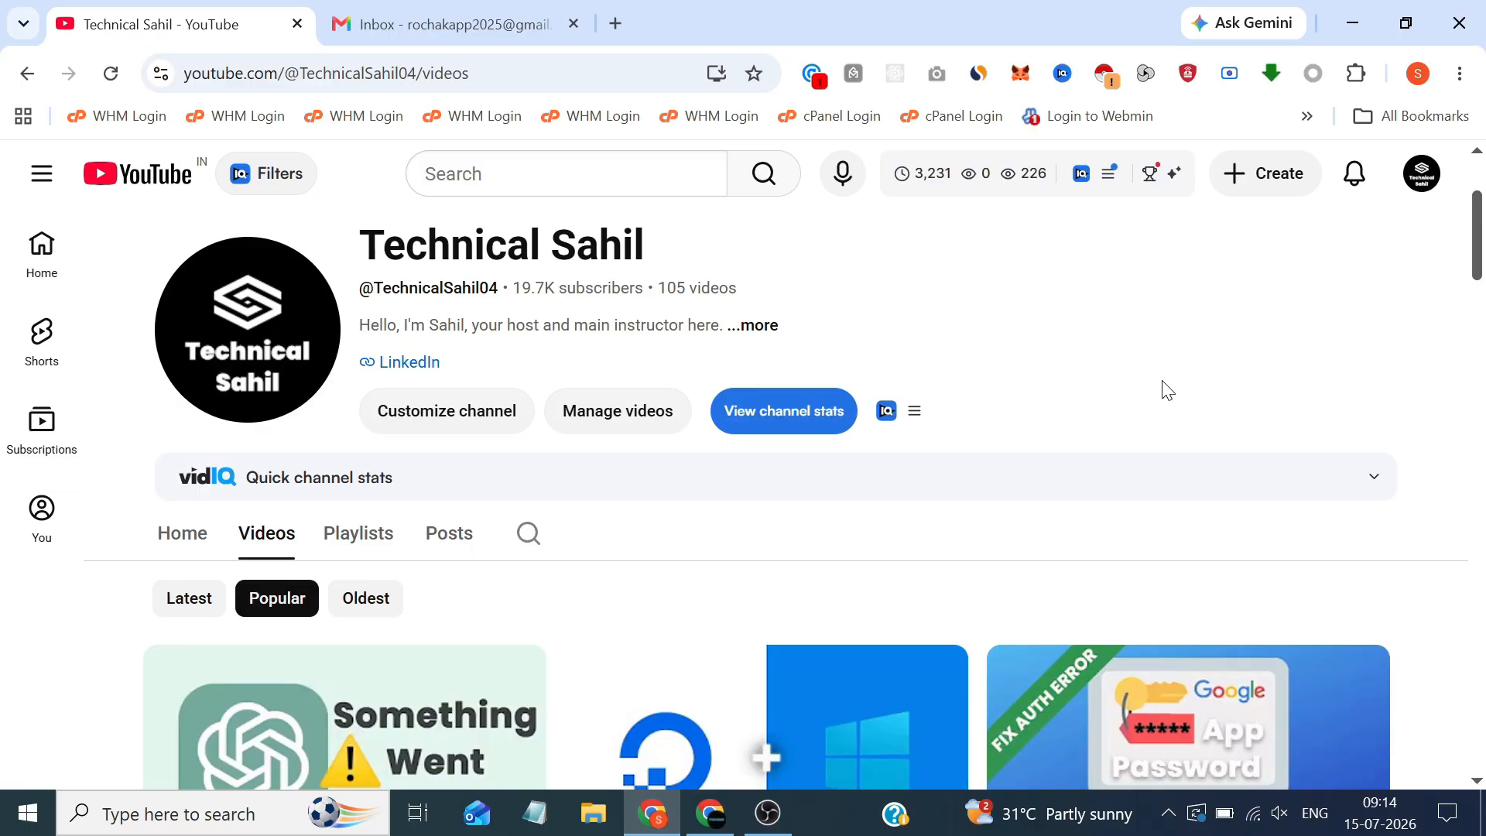
Switch between Chrome windows to land on the work account's Gmail Spam folder (36 messages)
click(734, 828)
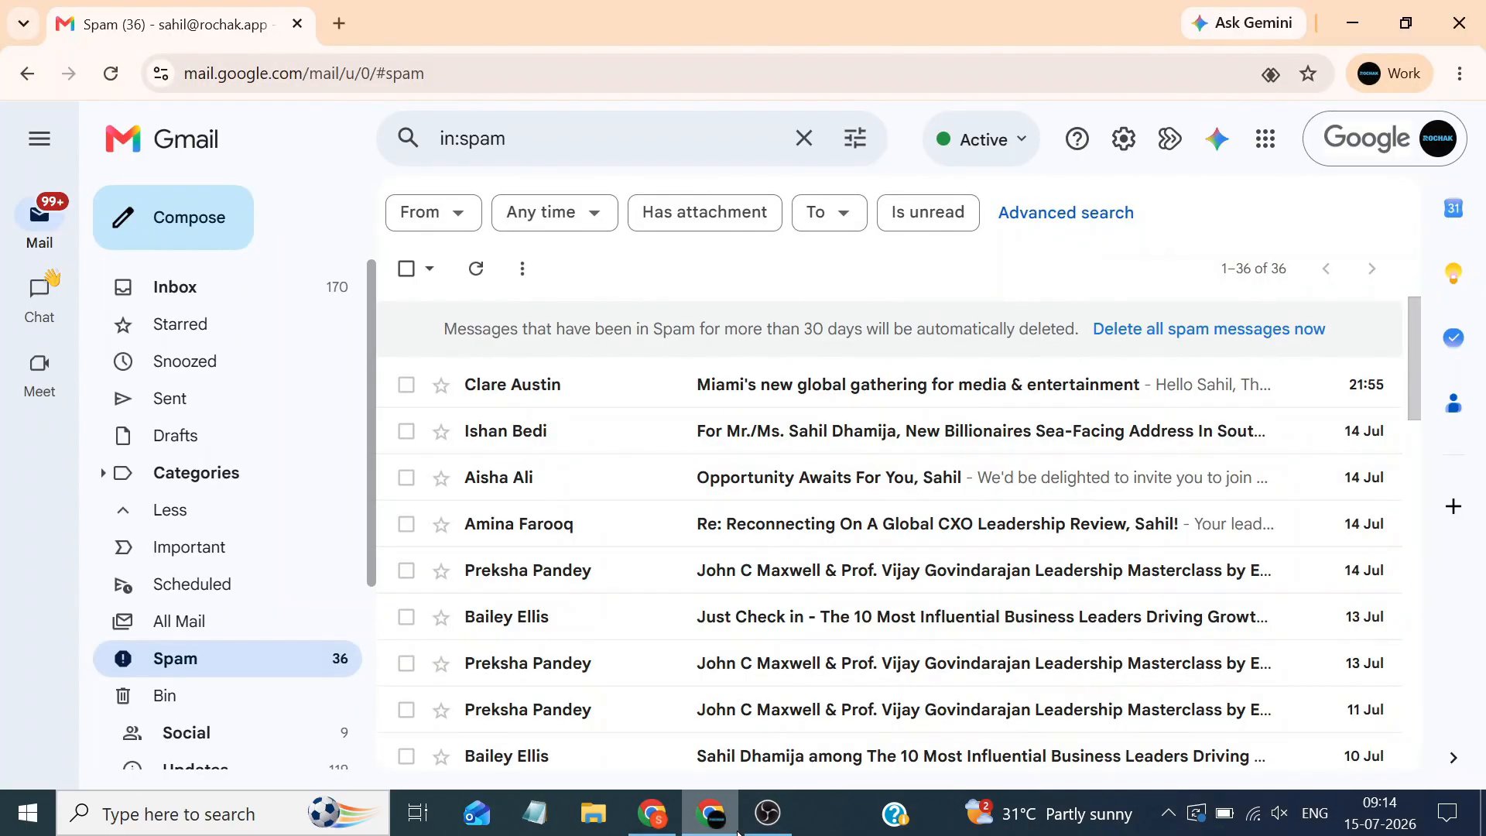
click(656, 816)
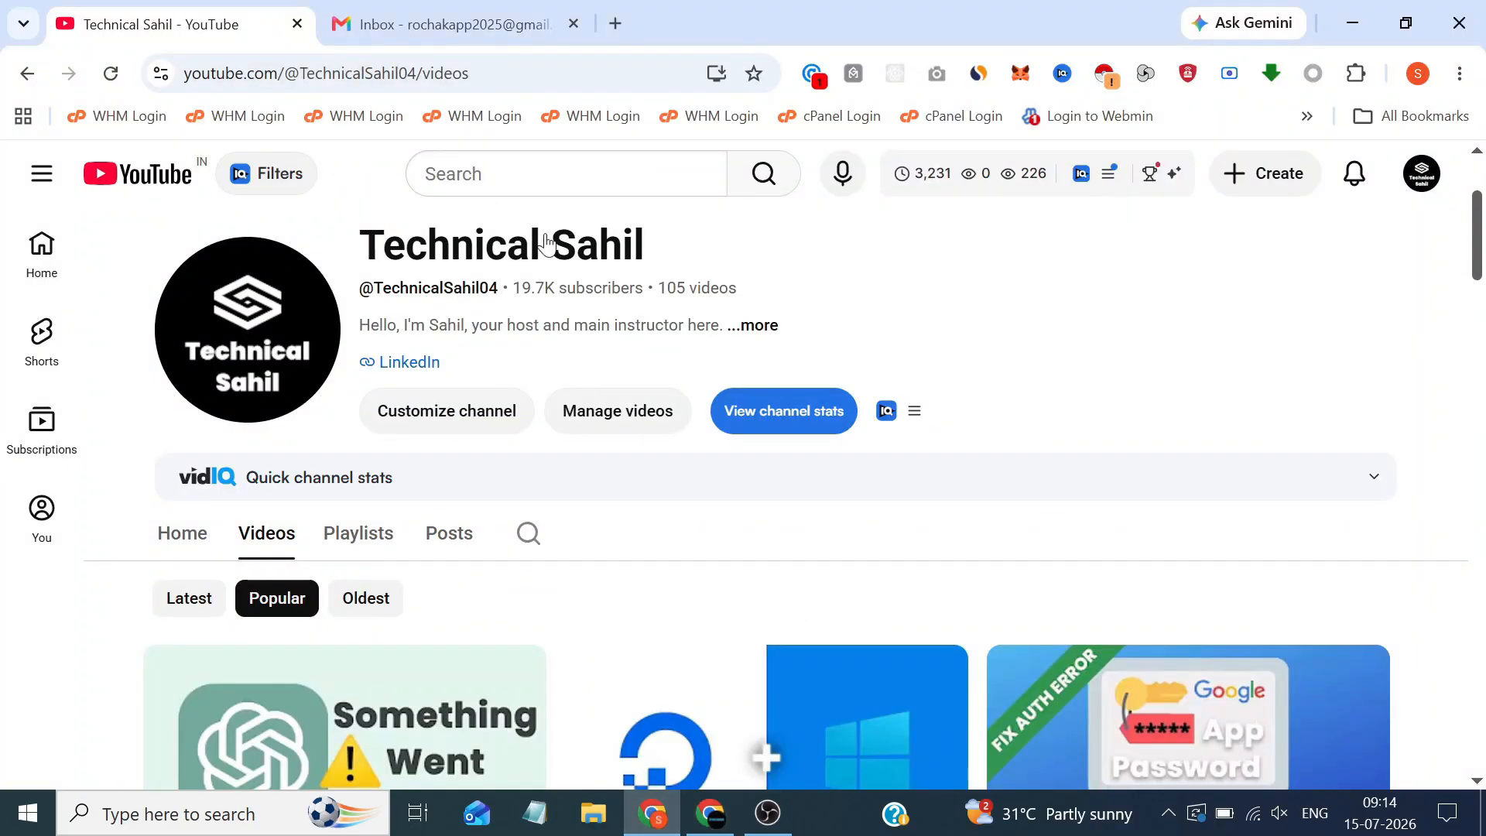
click(466, 8)
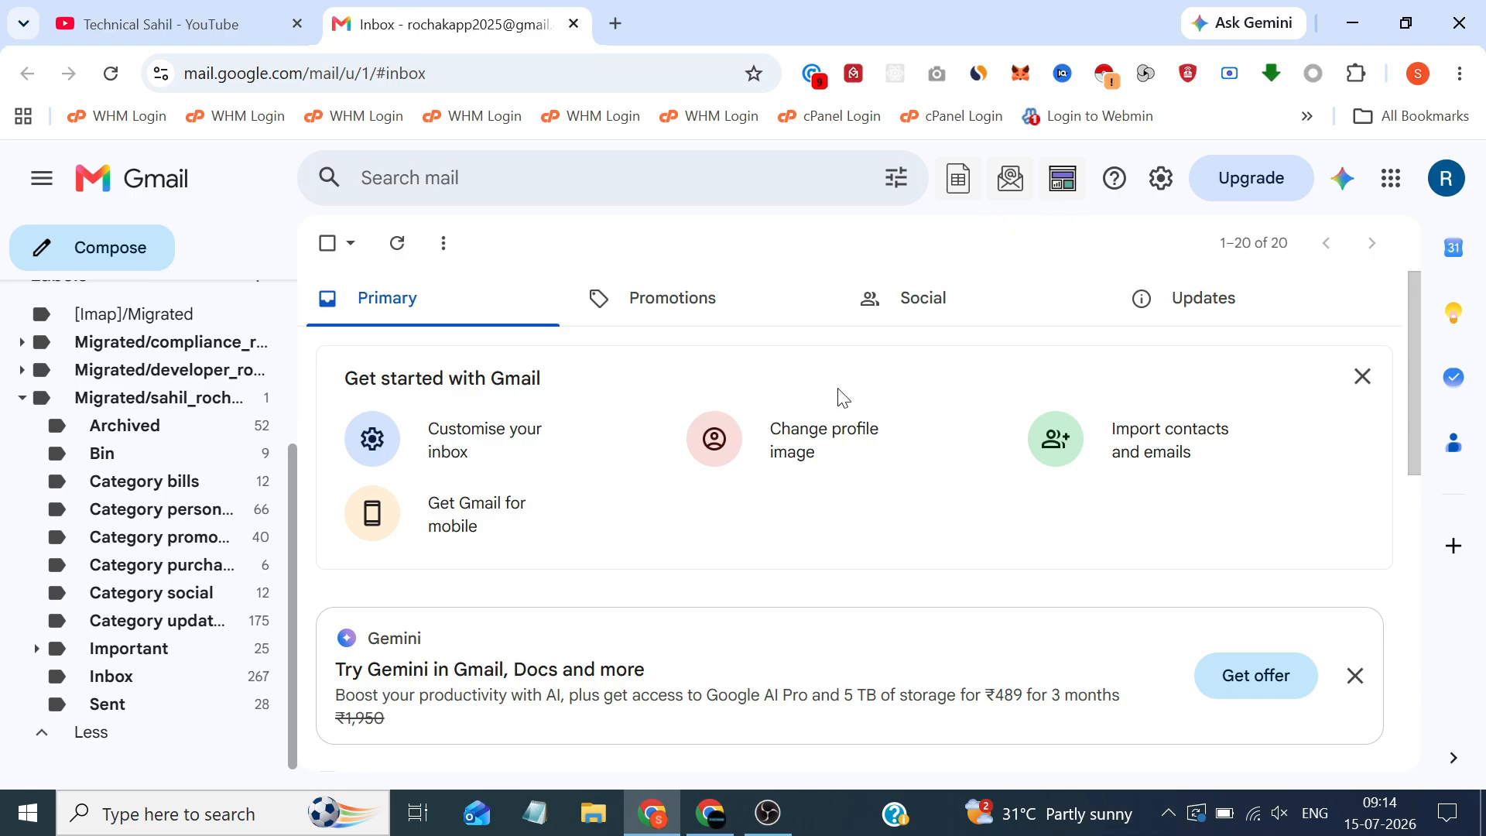
click(710, 812)
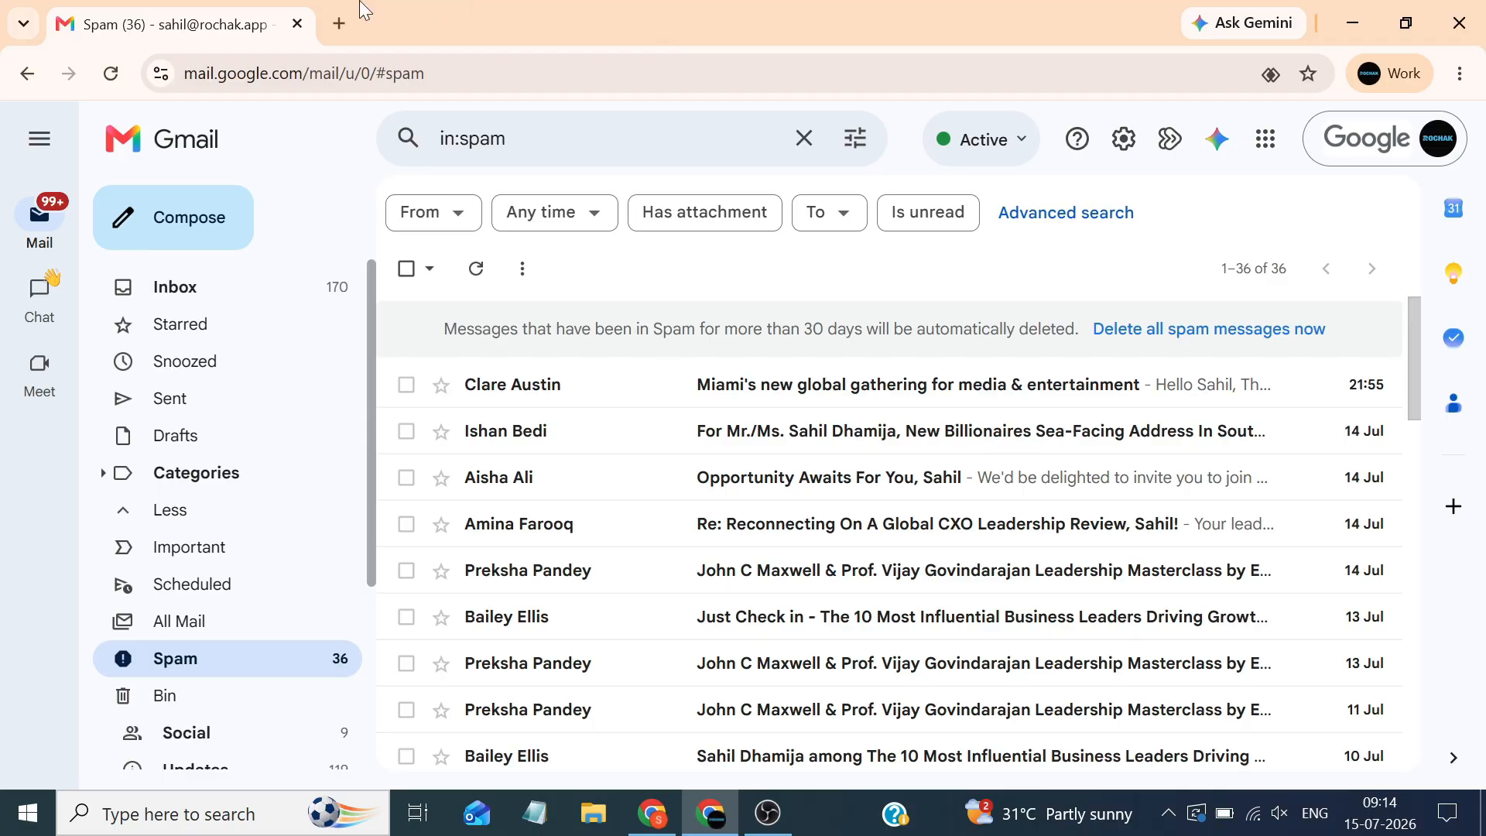
Open takeout.google.com in a new Chrome tab beside the Gmail Spam tab
click(340, 21)
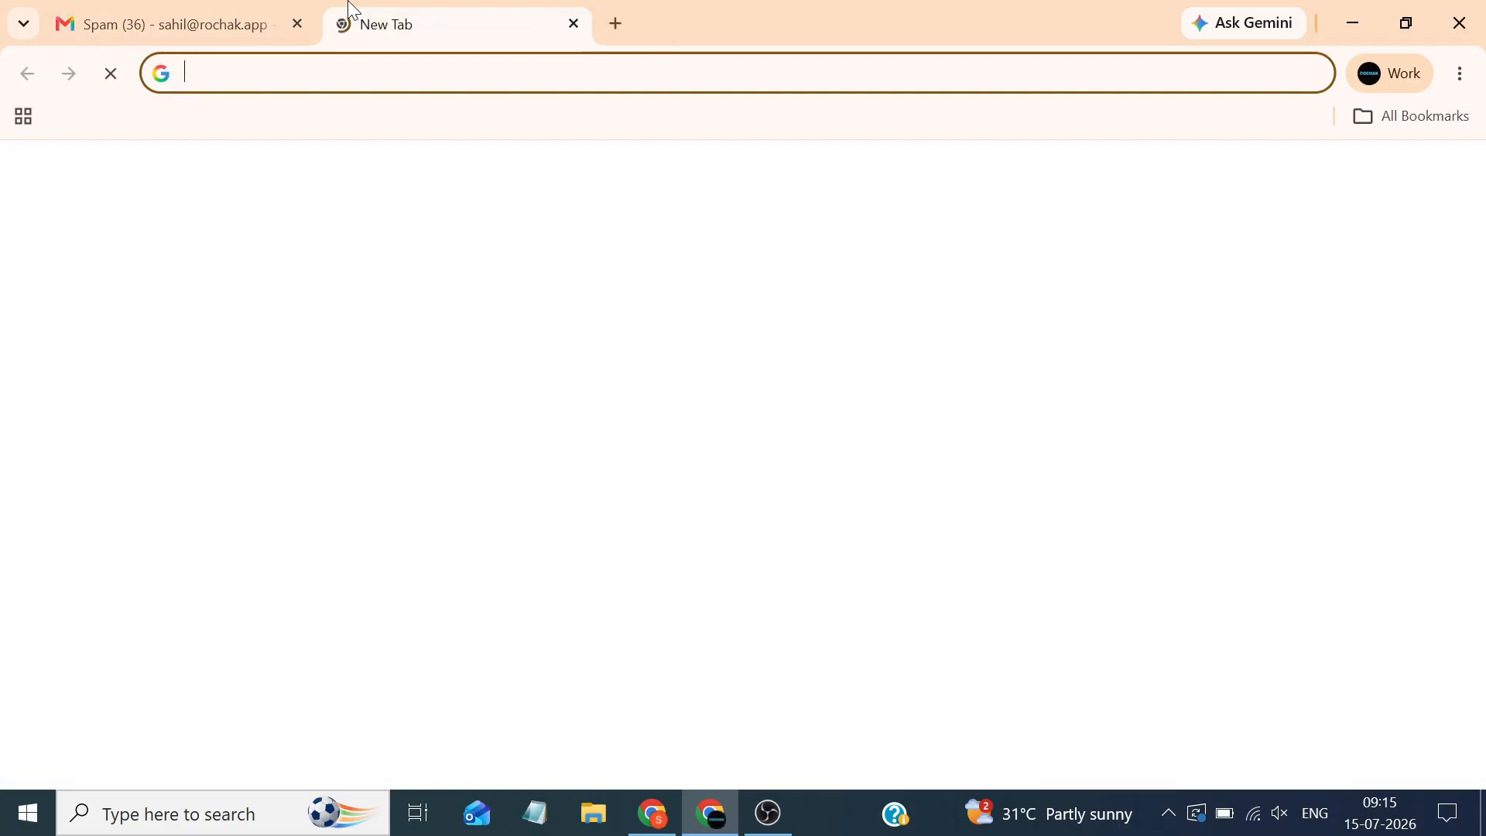
text(tak)
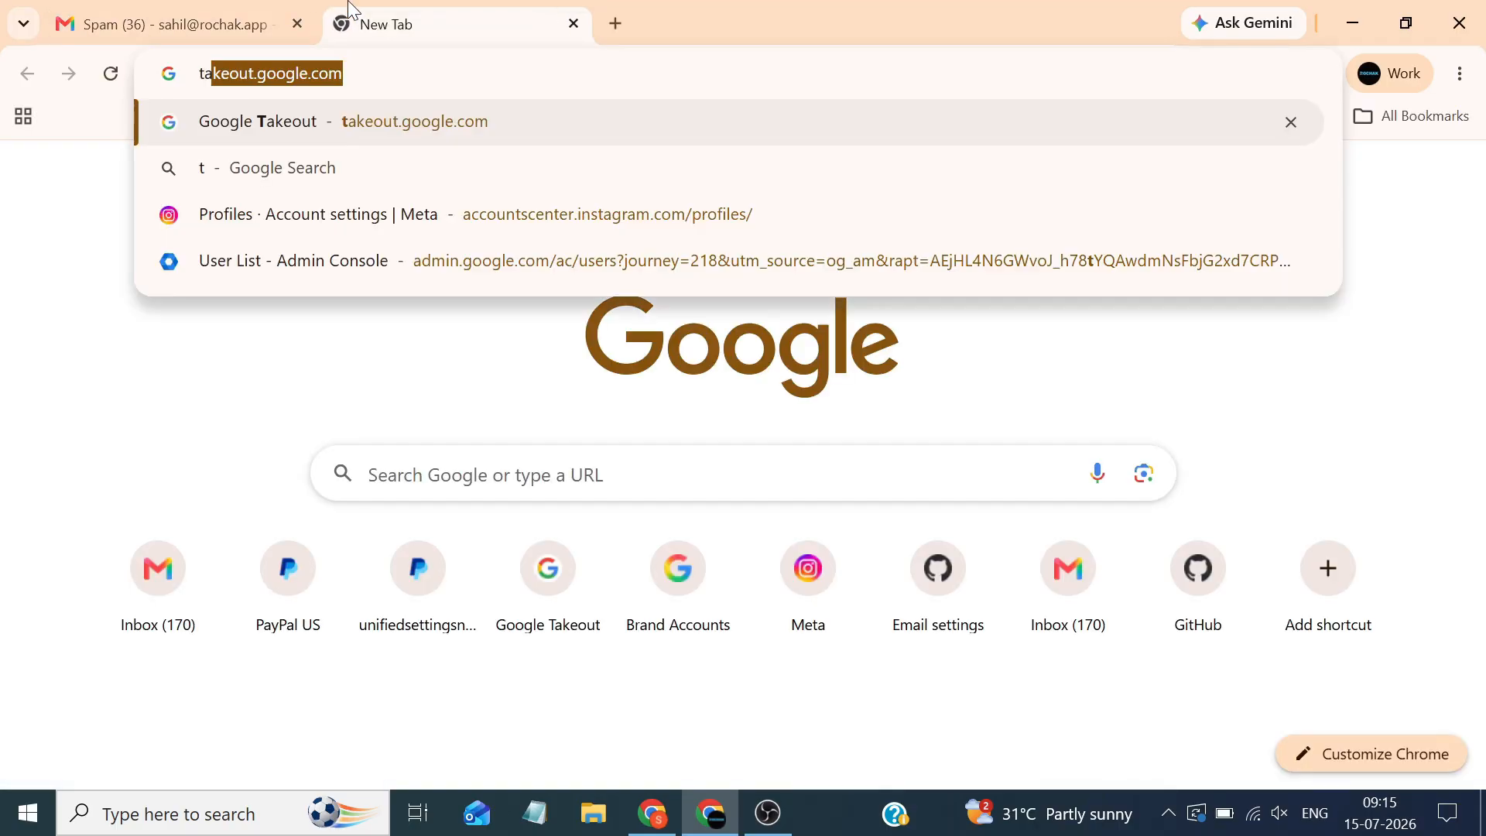
text(e)
key(Return)
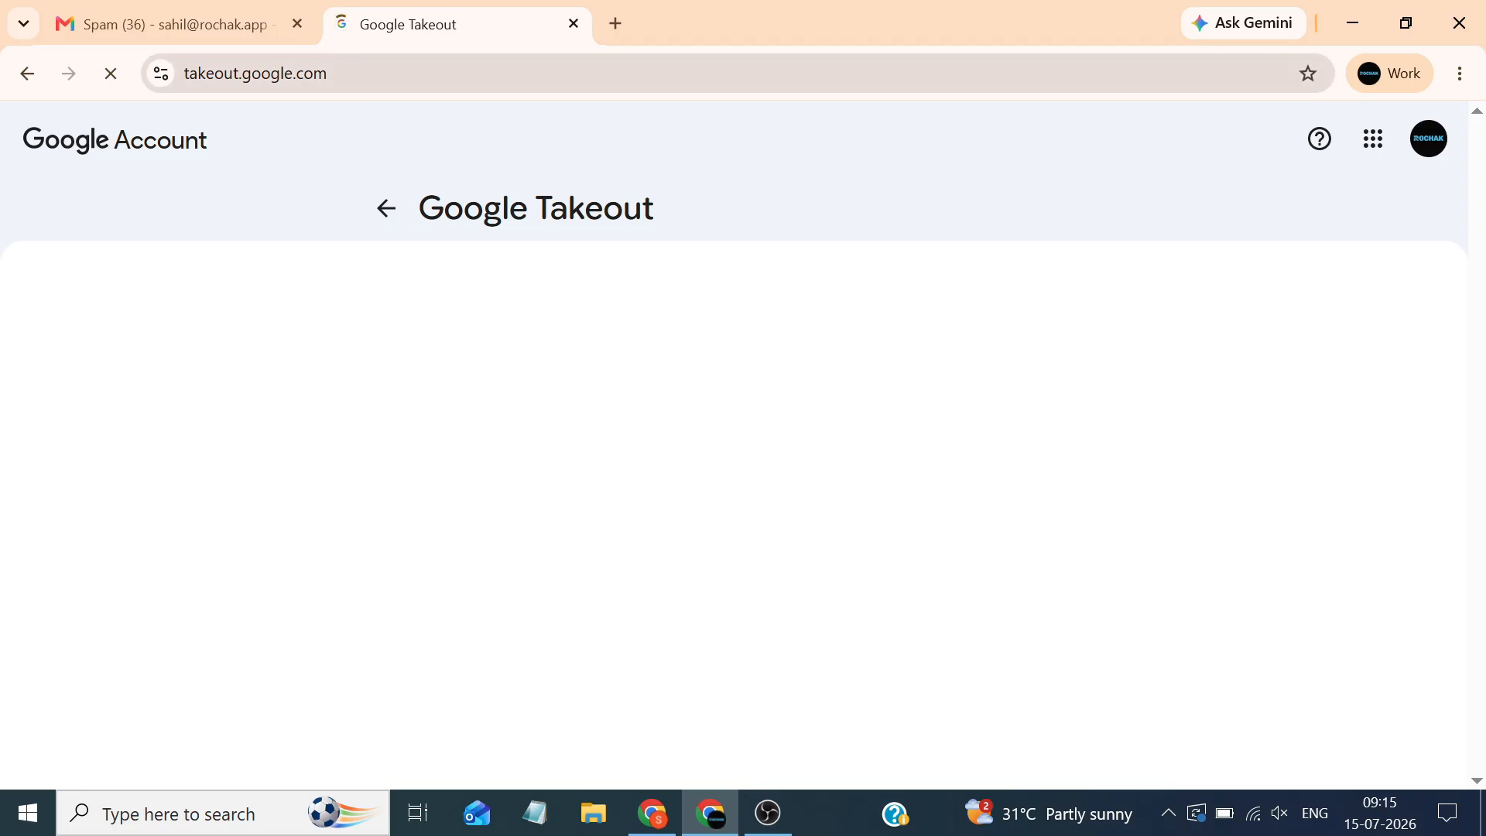
drag(331, 74, 182, 73)
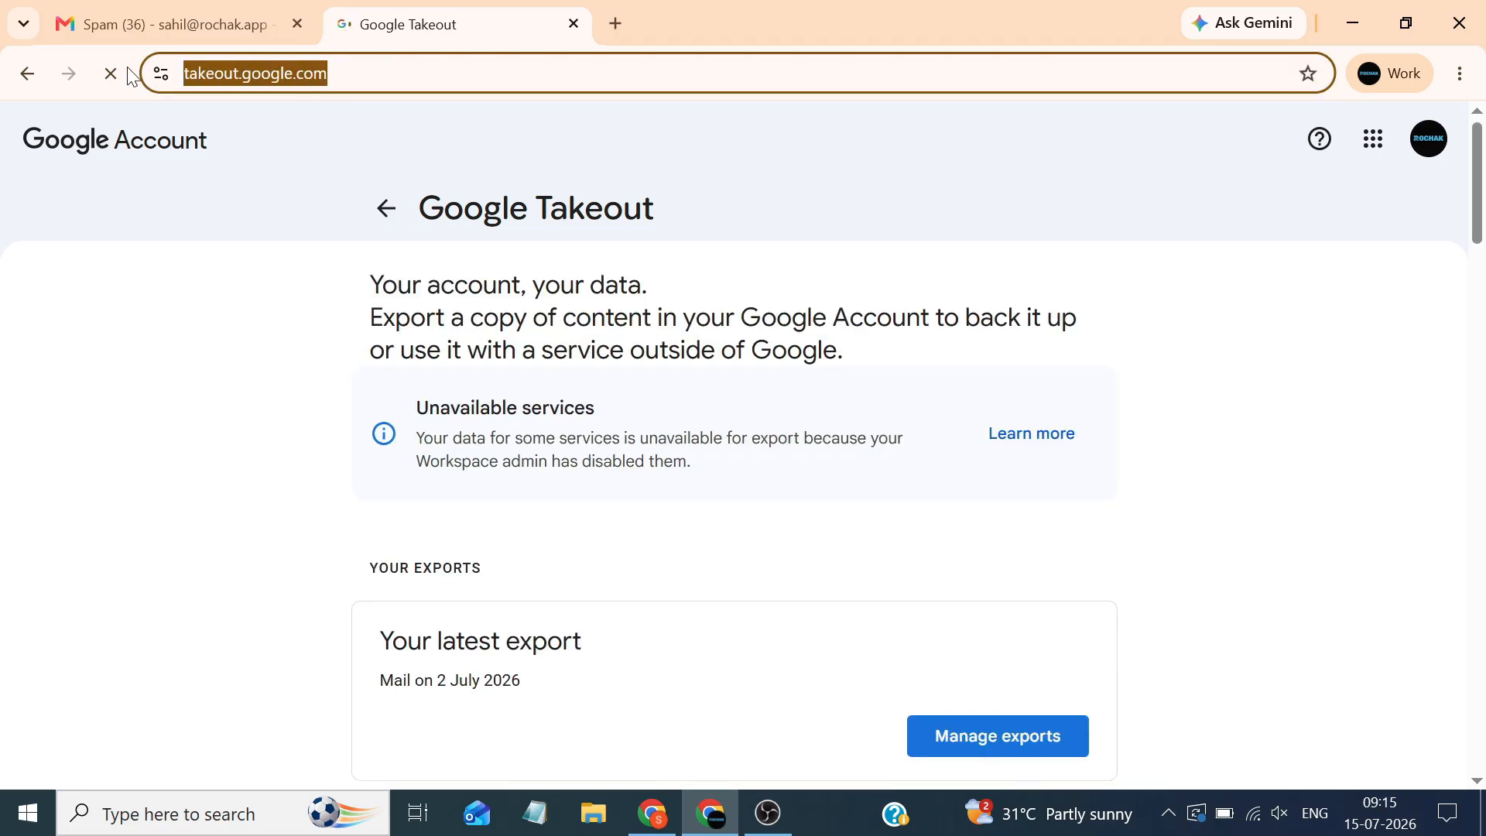
Deselect all products under Create a new export
click(306, 174)
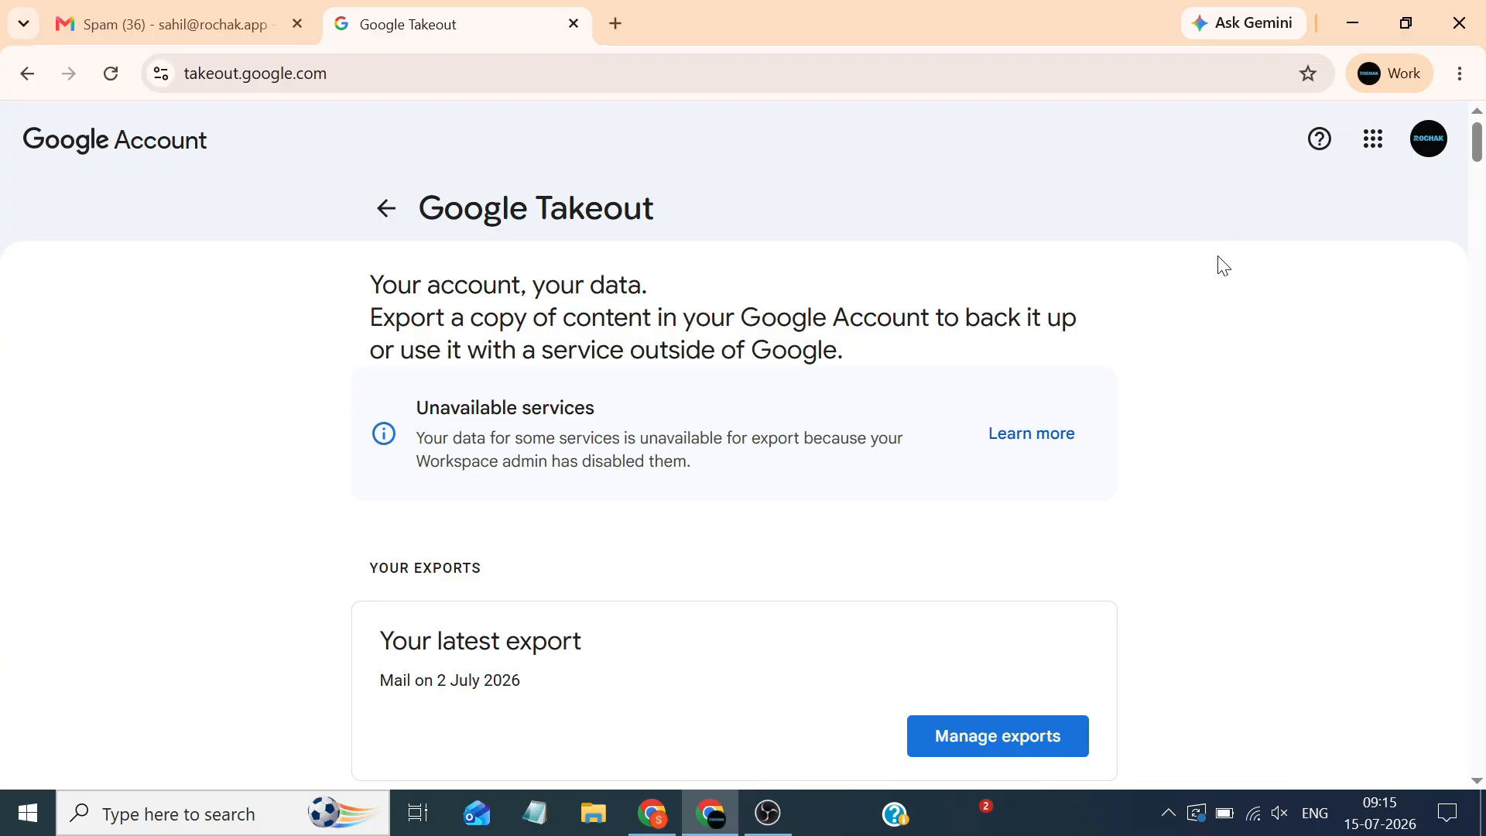
scroll(1480, 178, down, 4)
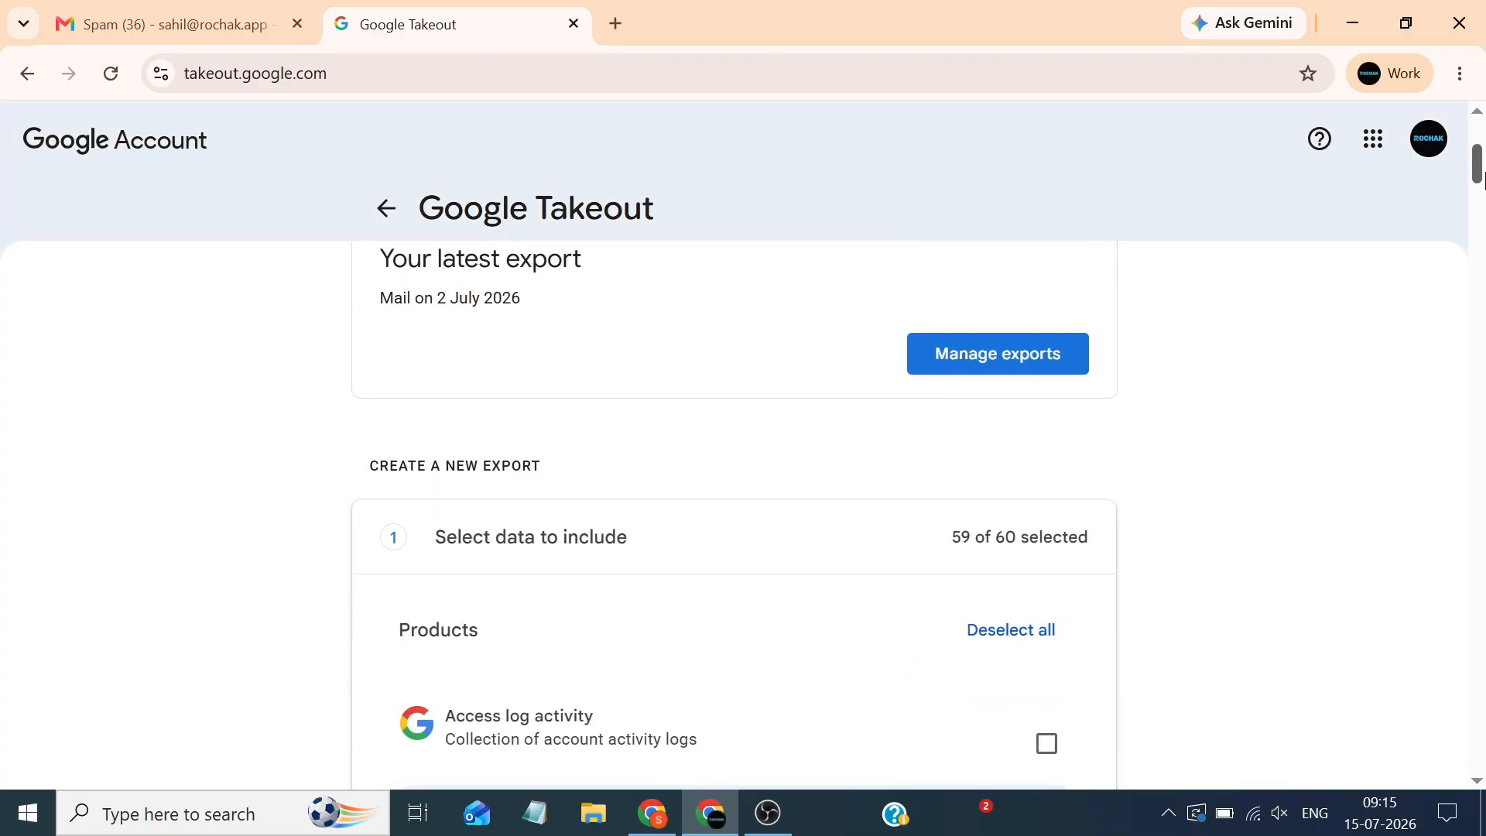
scroll(1480, 178, down, 3)
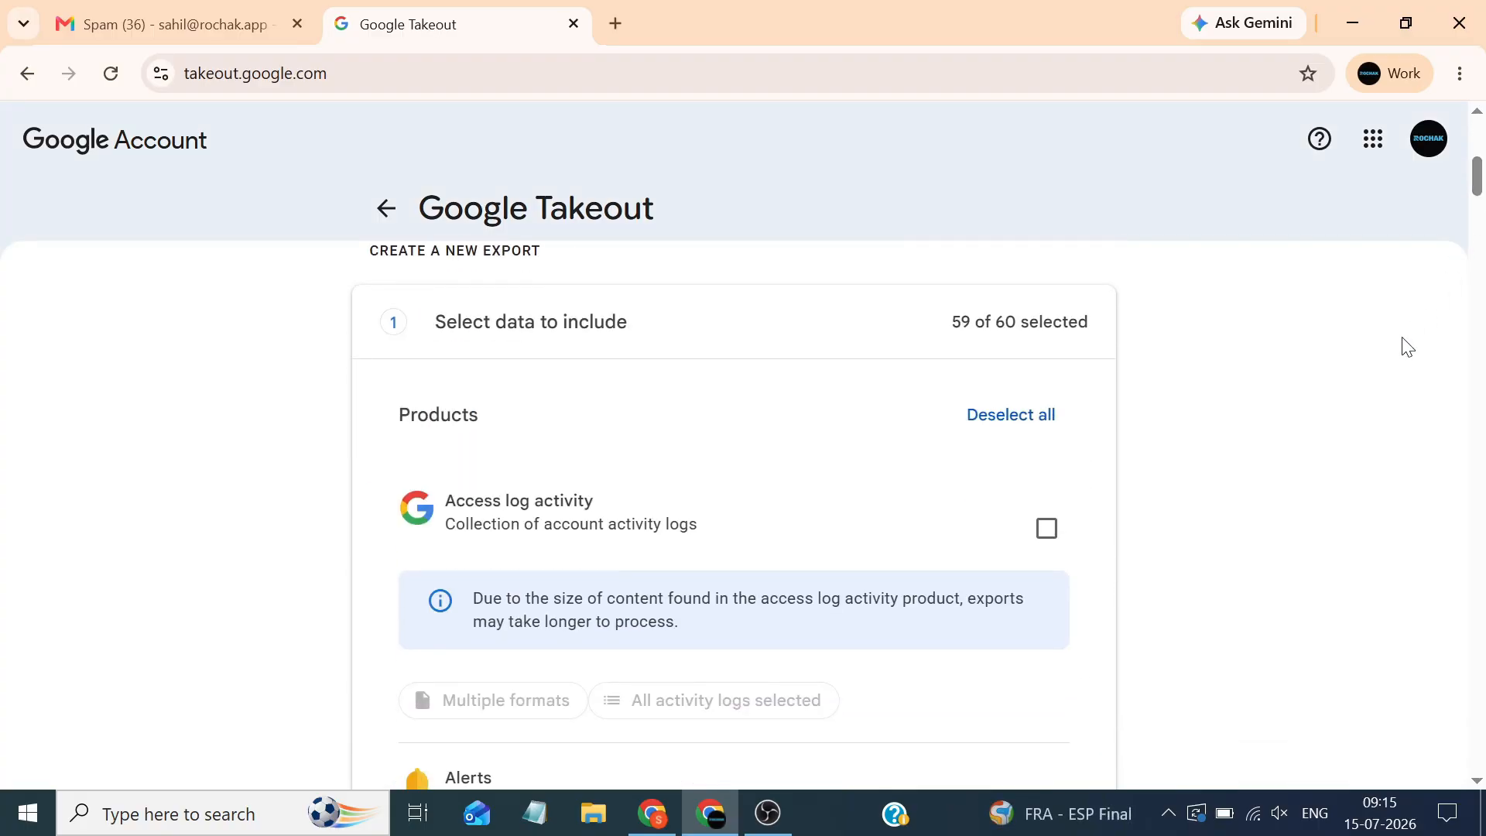
scroll(1181, 375, down, 1)
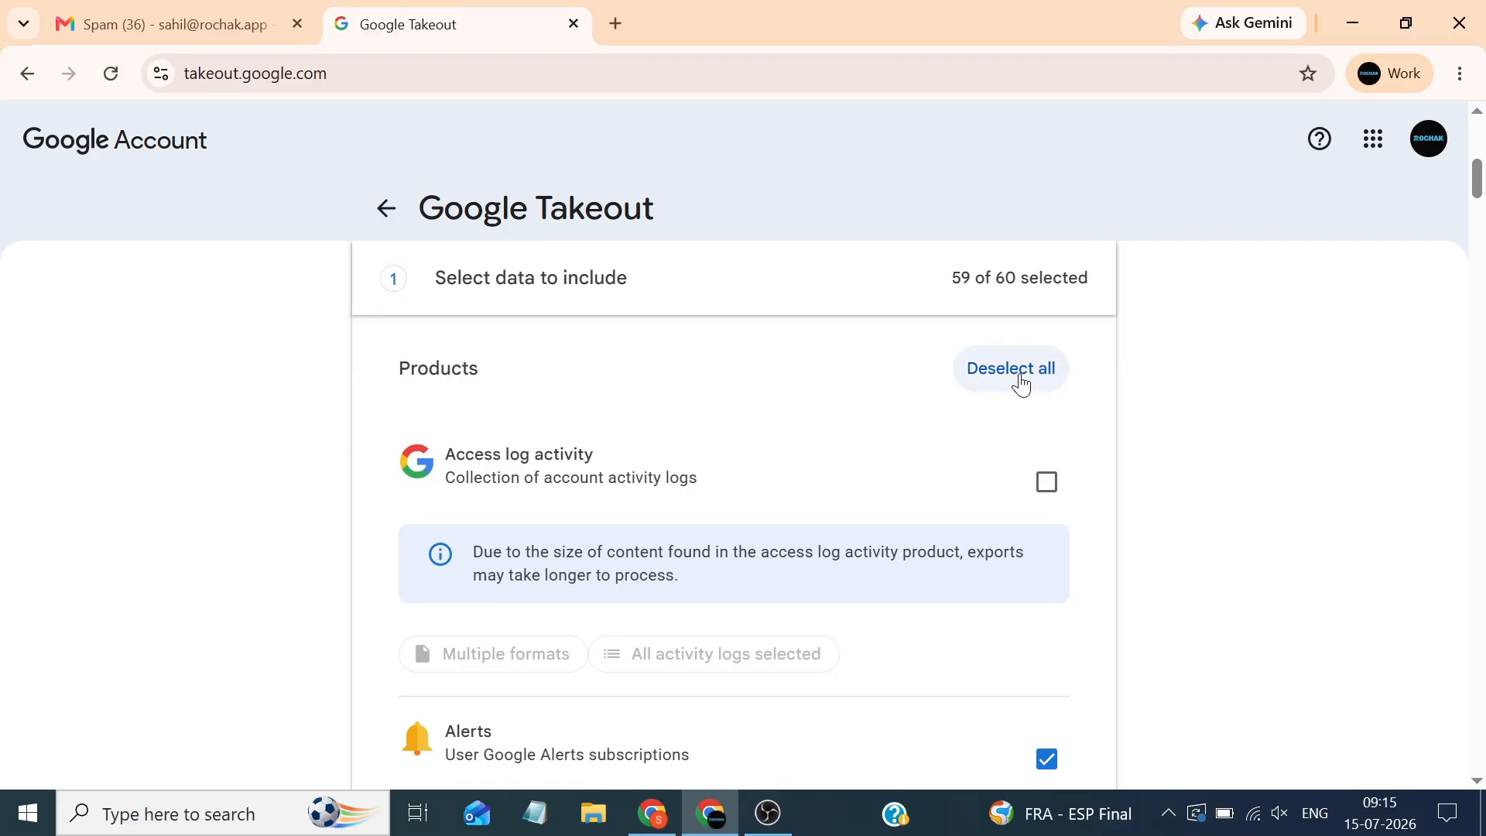
scroll(1021, 381, up, 1)
click(1028, 433)
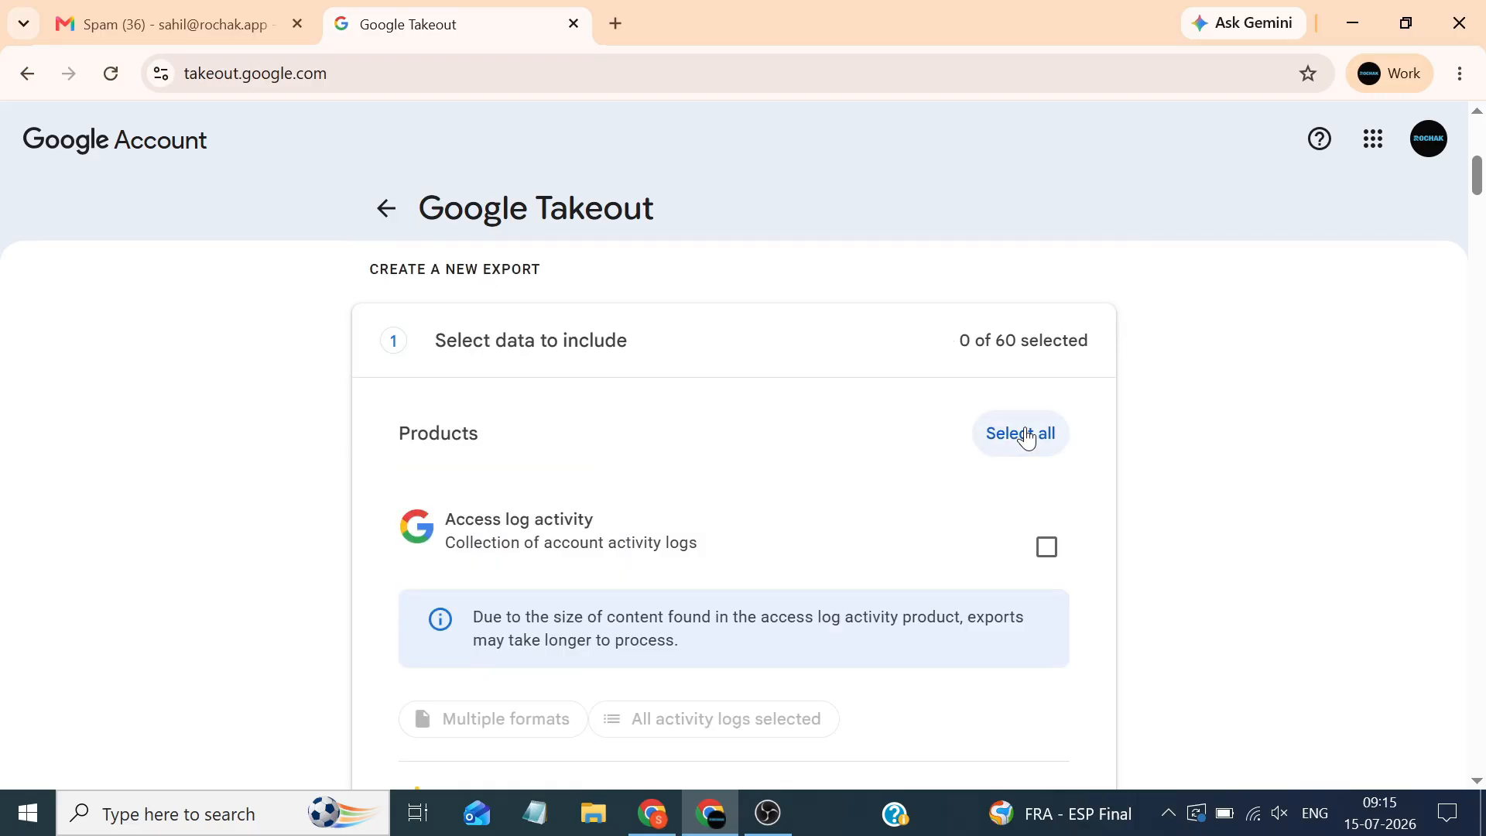
Scroll down to Mail and tick it, making 1 of 60 products selected
scroll(1114, 441, down, 10)
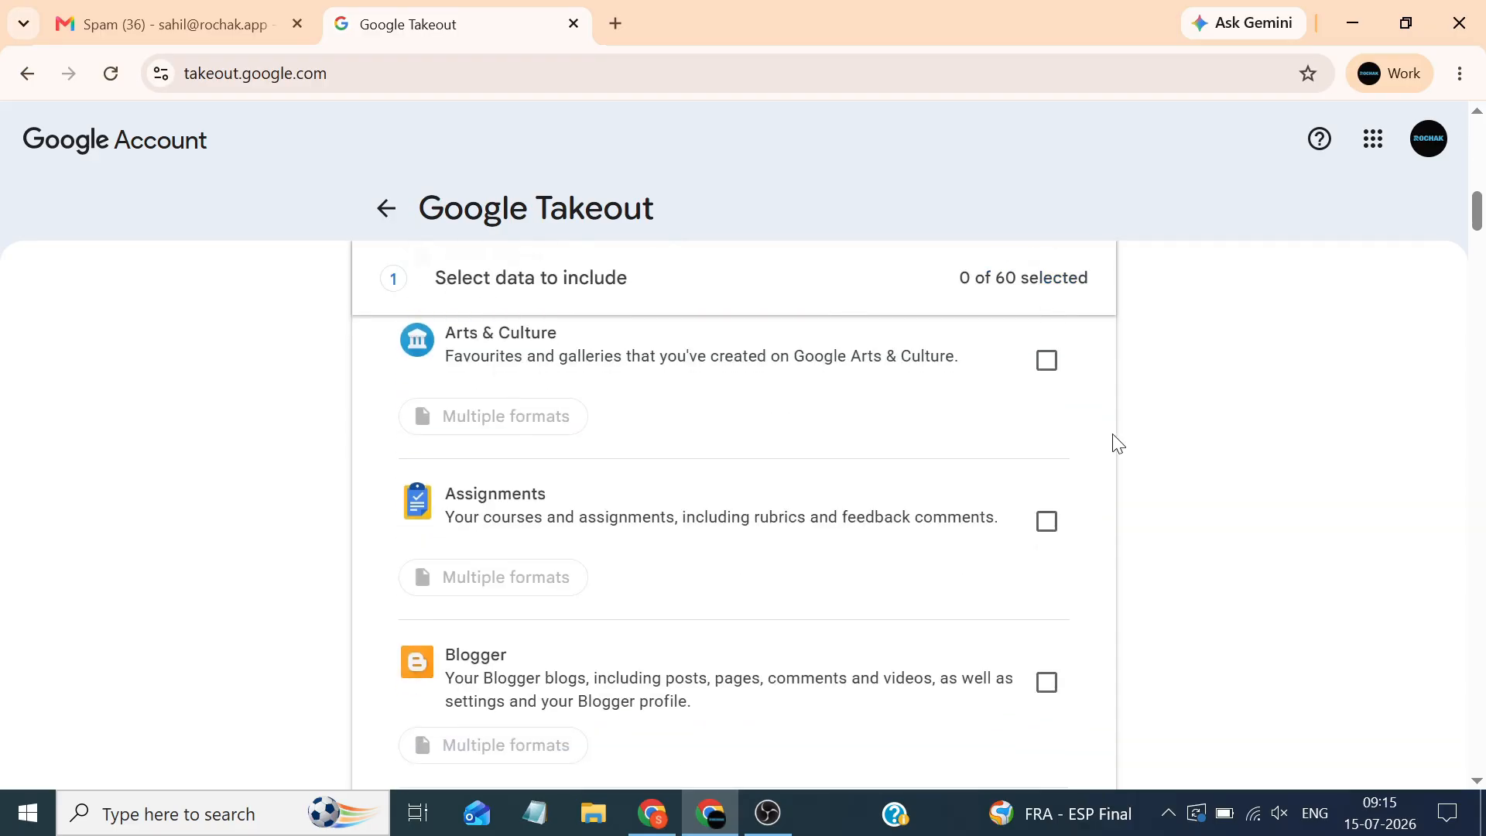
scroll(1114, 443, down, 12)
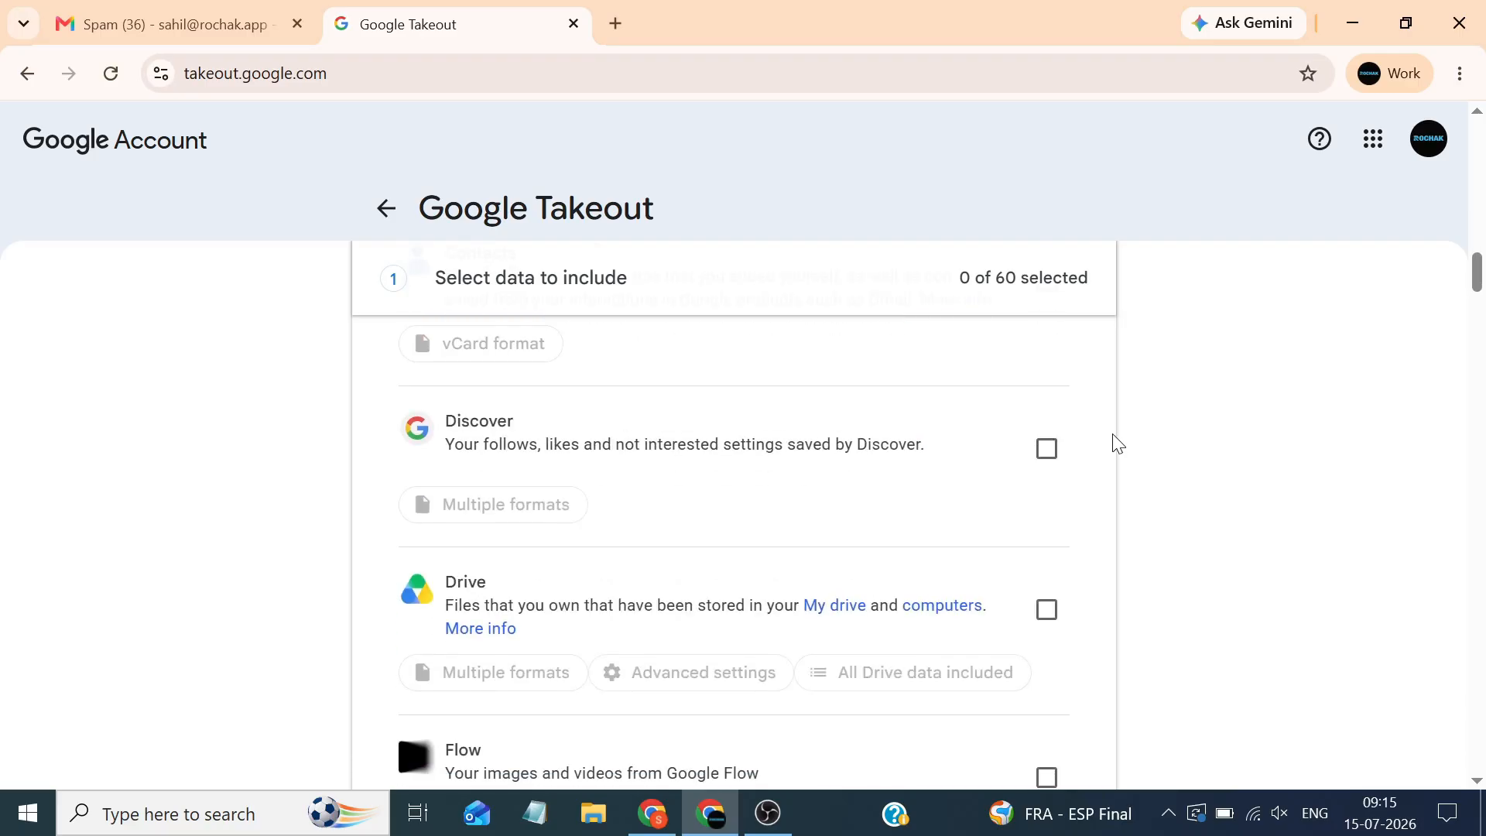
scroll(1117, 444, down, 9)
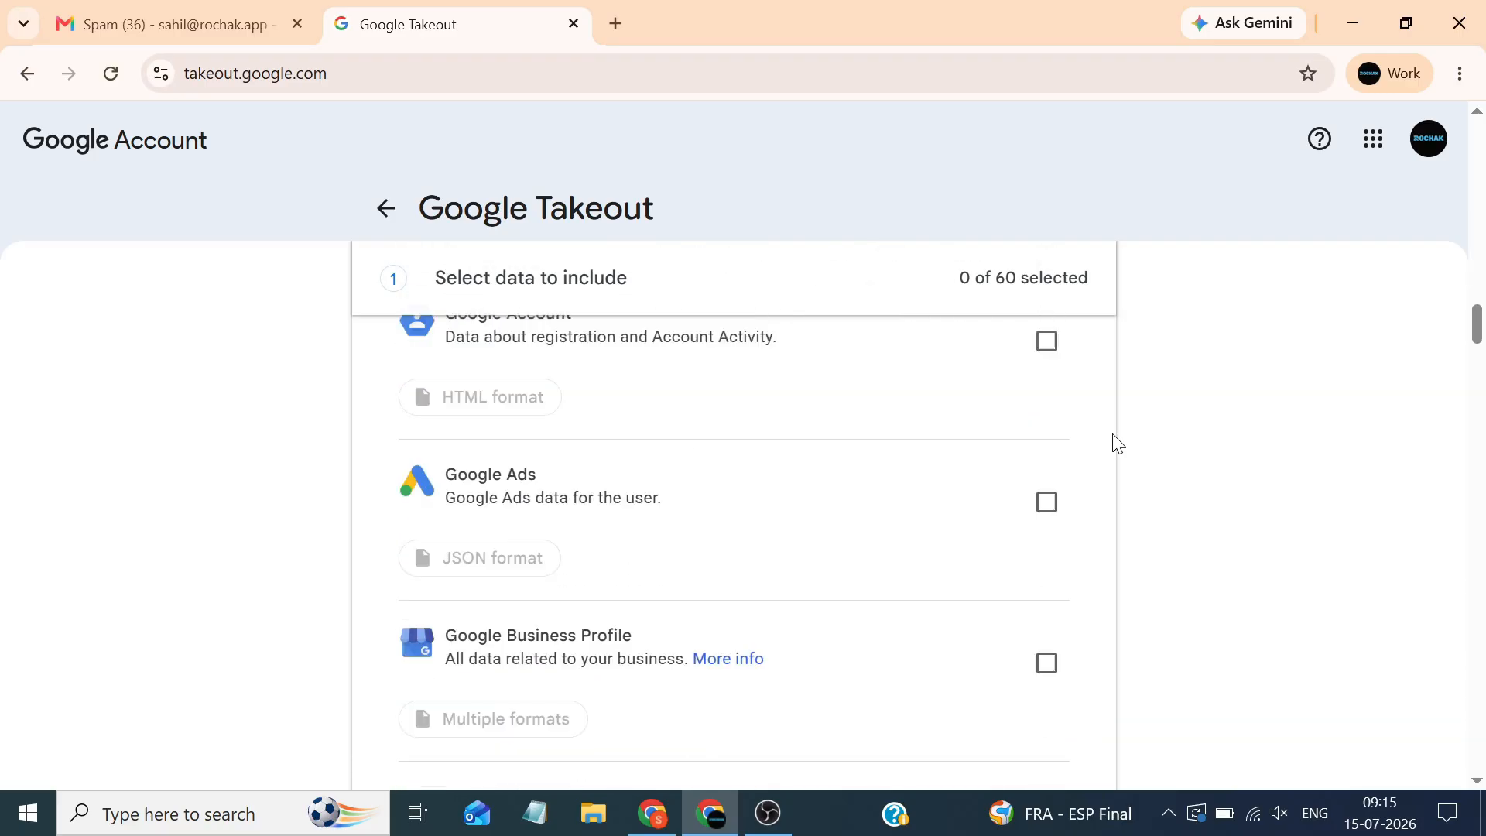
scroll(1117, 443, down, 12)
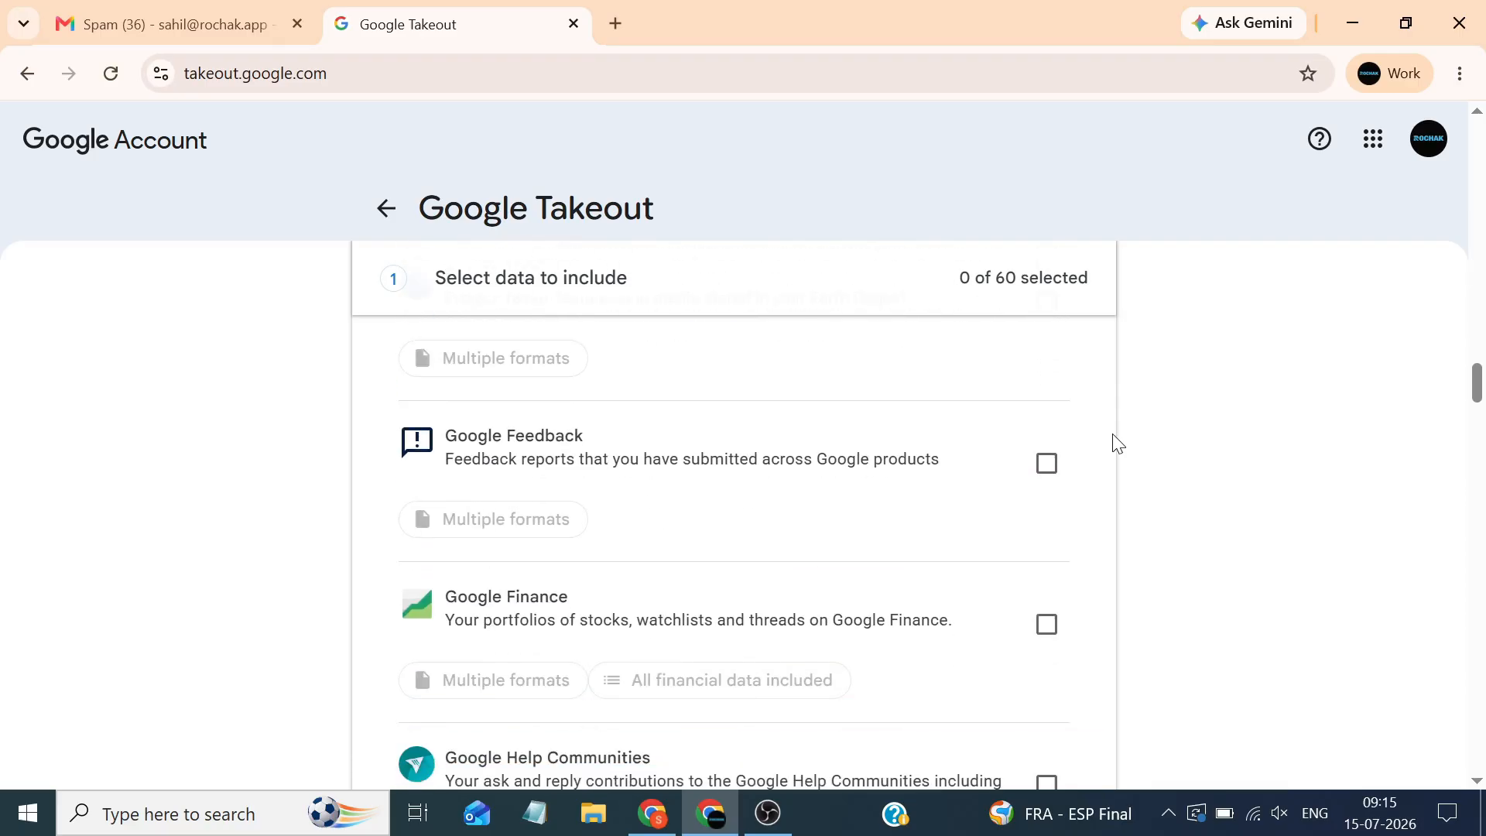
scroll(1117, 443, down, 9)
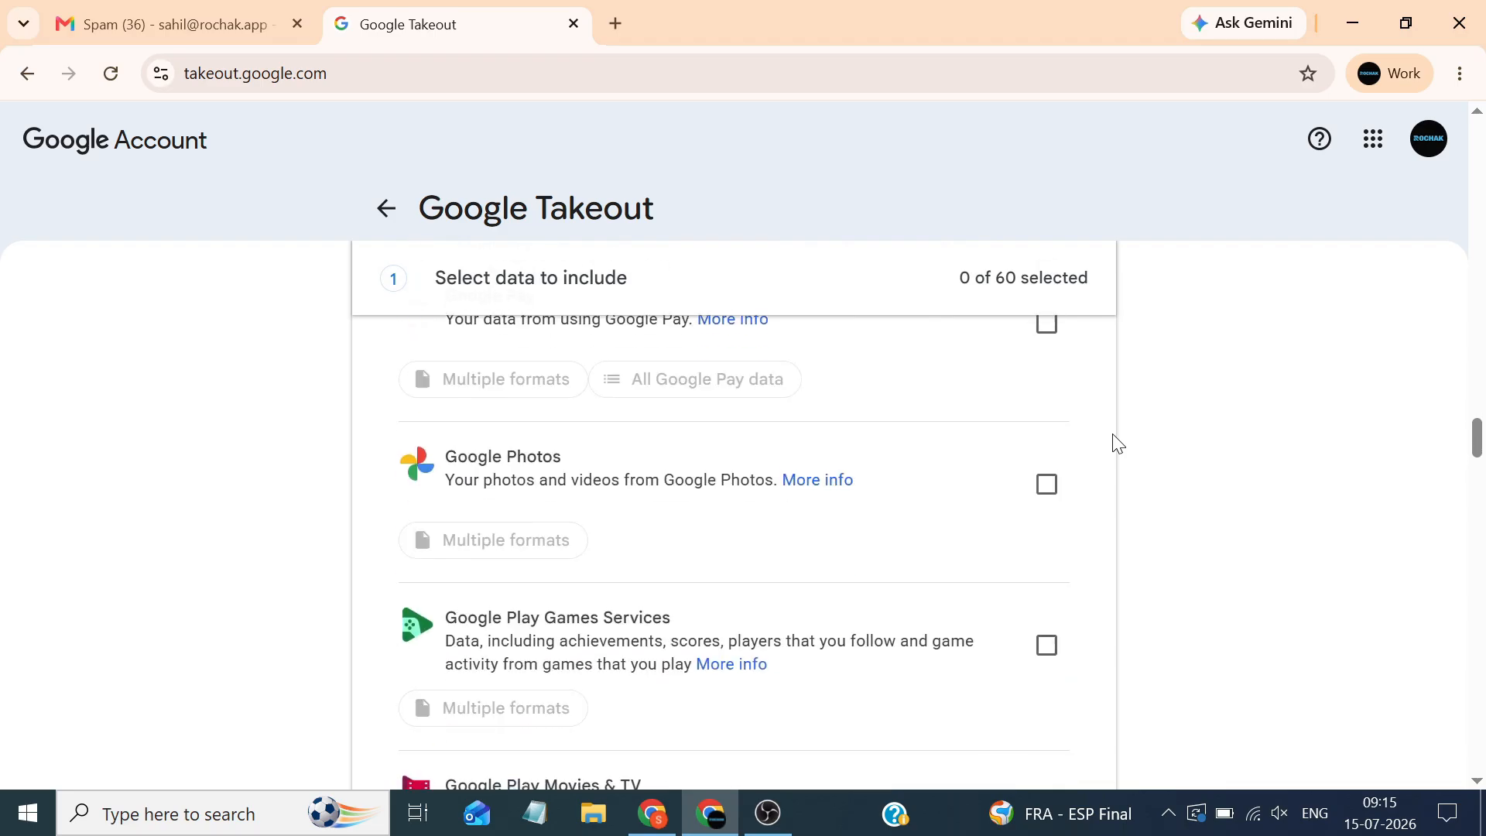
scroll(1117, 444, down, 9)
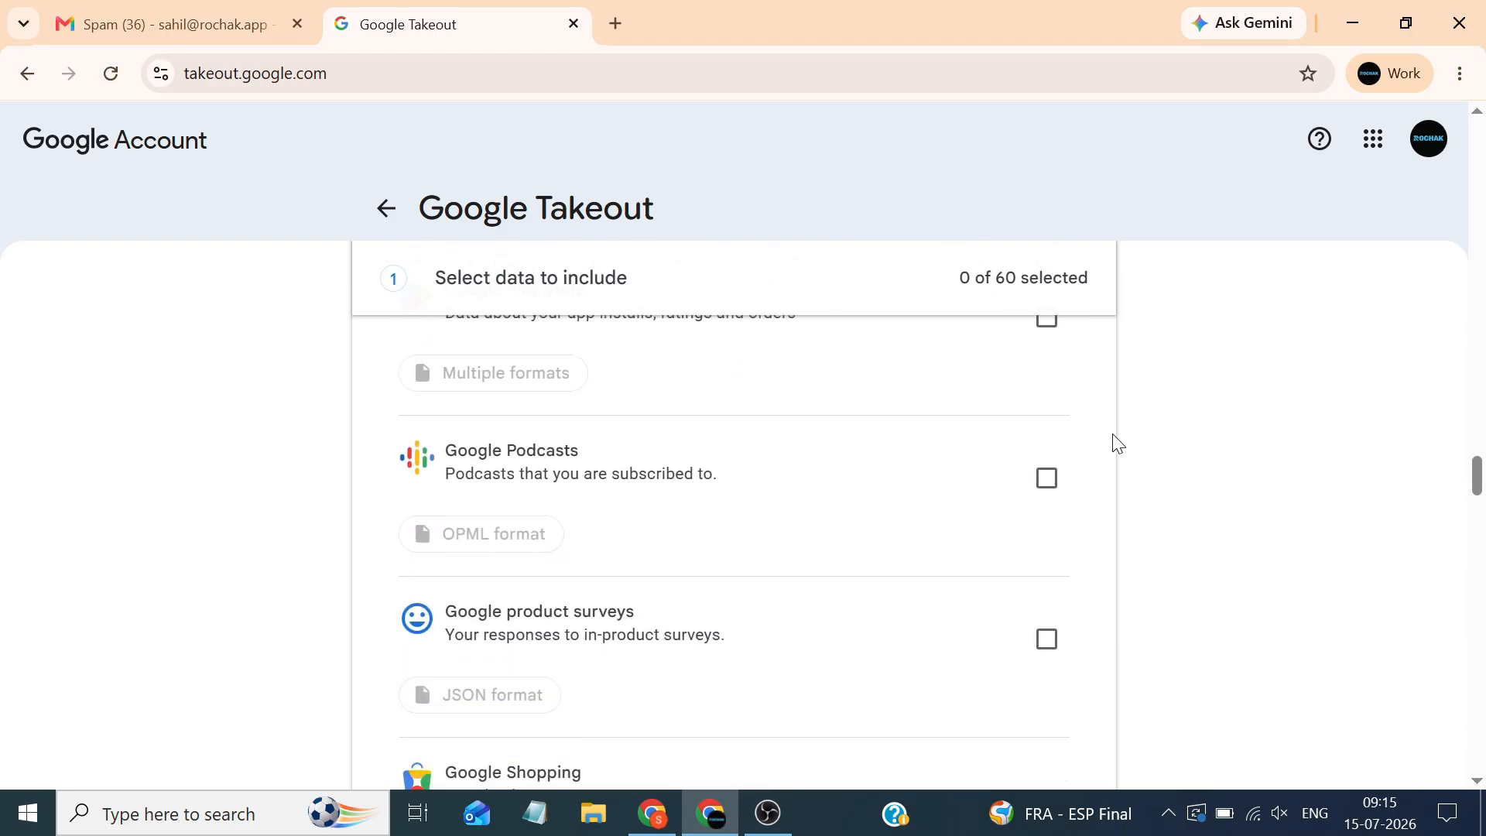
scroll(1117, 443, down, 11)
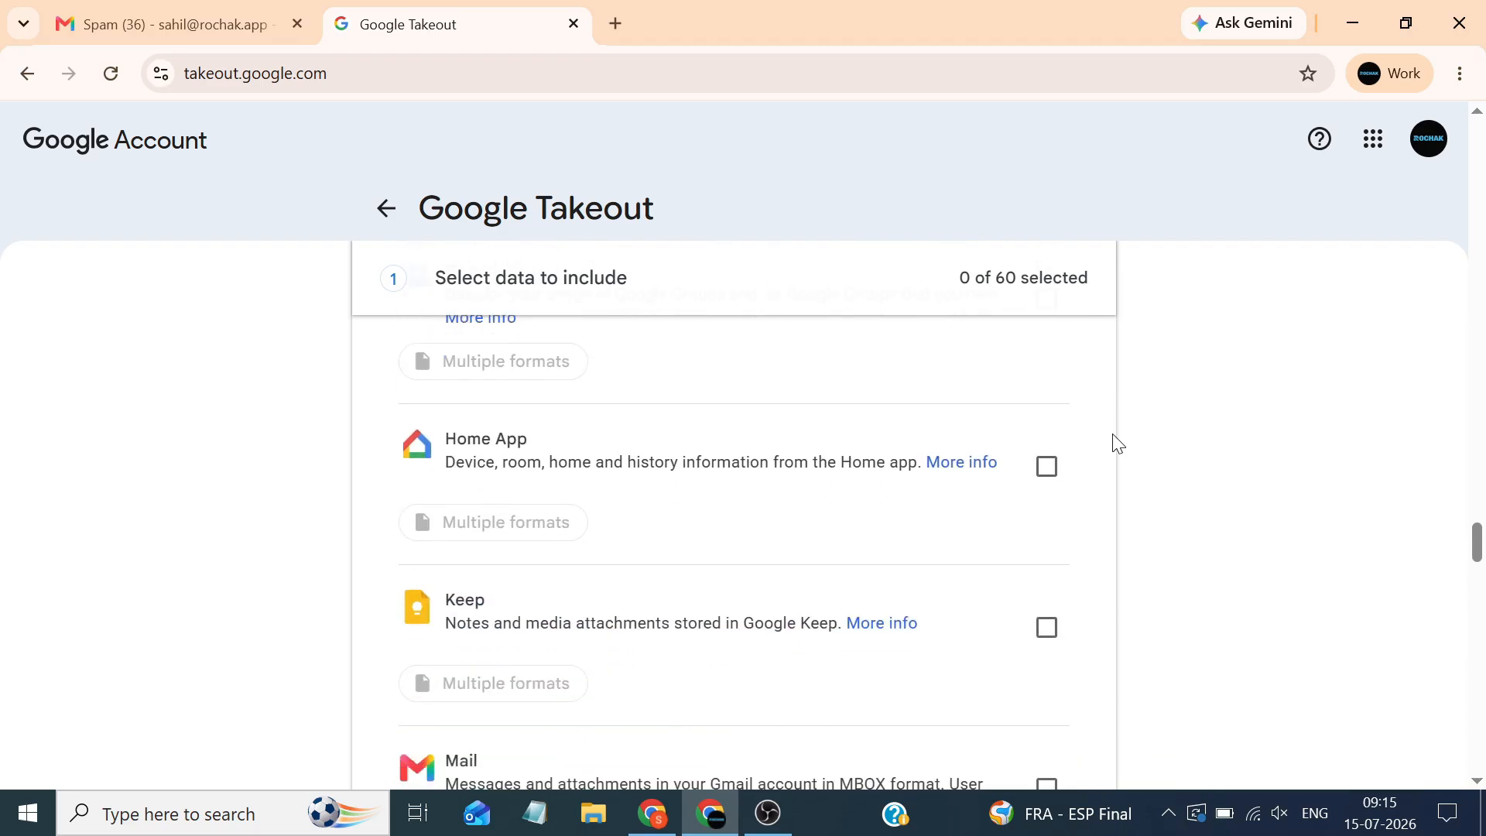
scroll(1117, 444, down, 3)
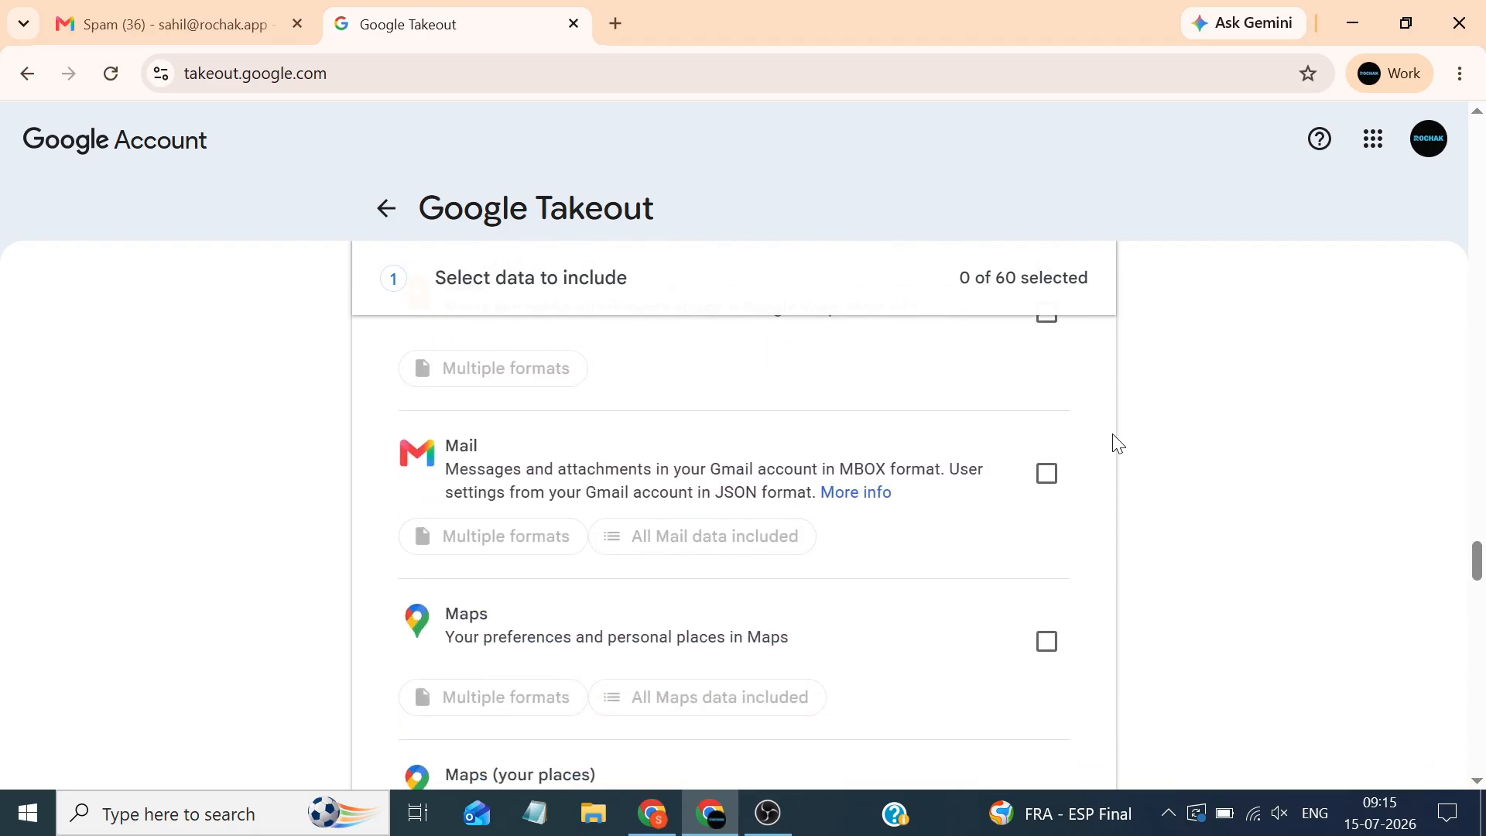
click(1046, 480)
Untick 'Include all messages in Mail' and select all labels in Mail content options
scroll(1044, 476, down, 1)
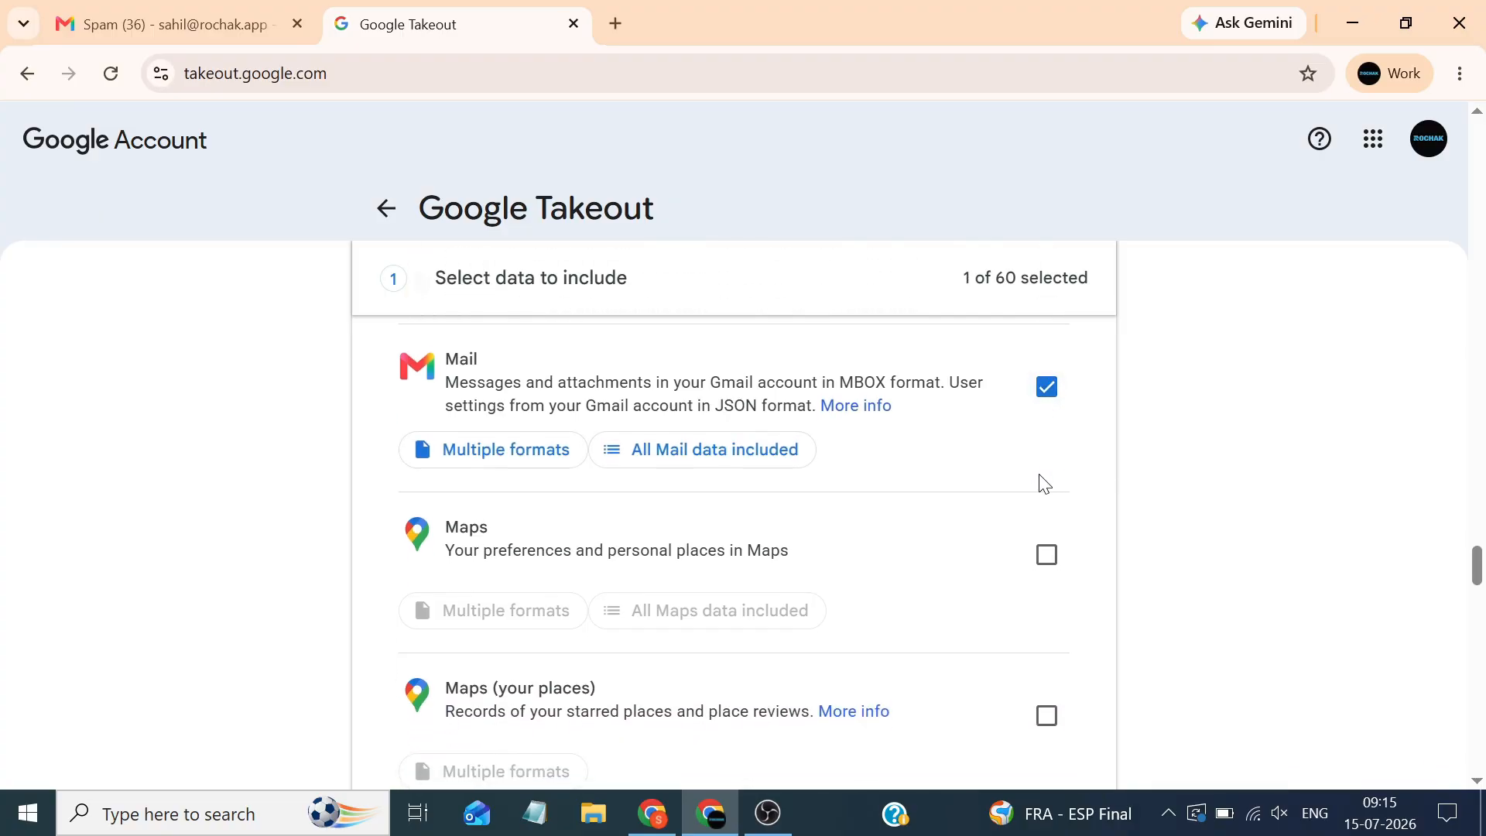
click(795, 463)
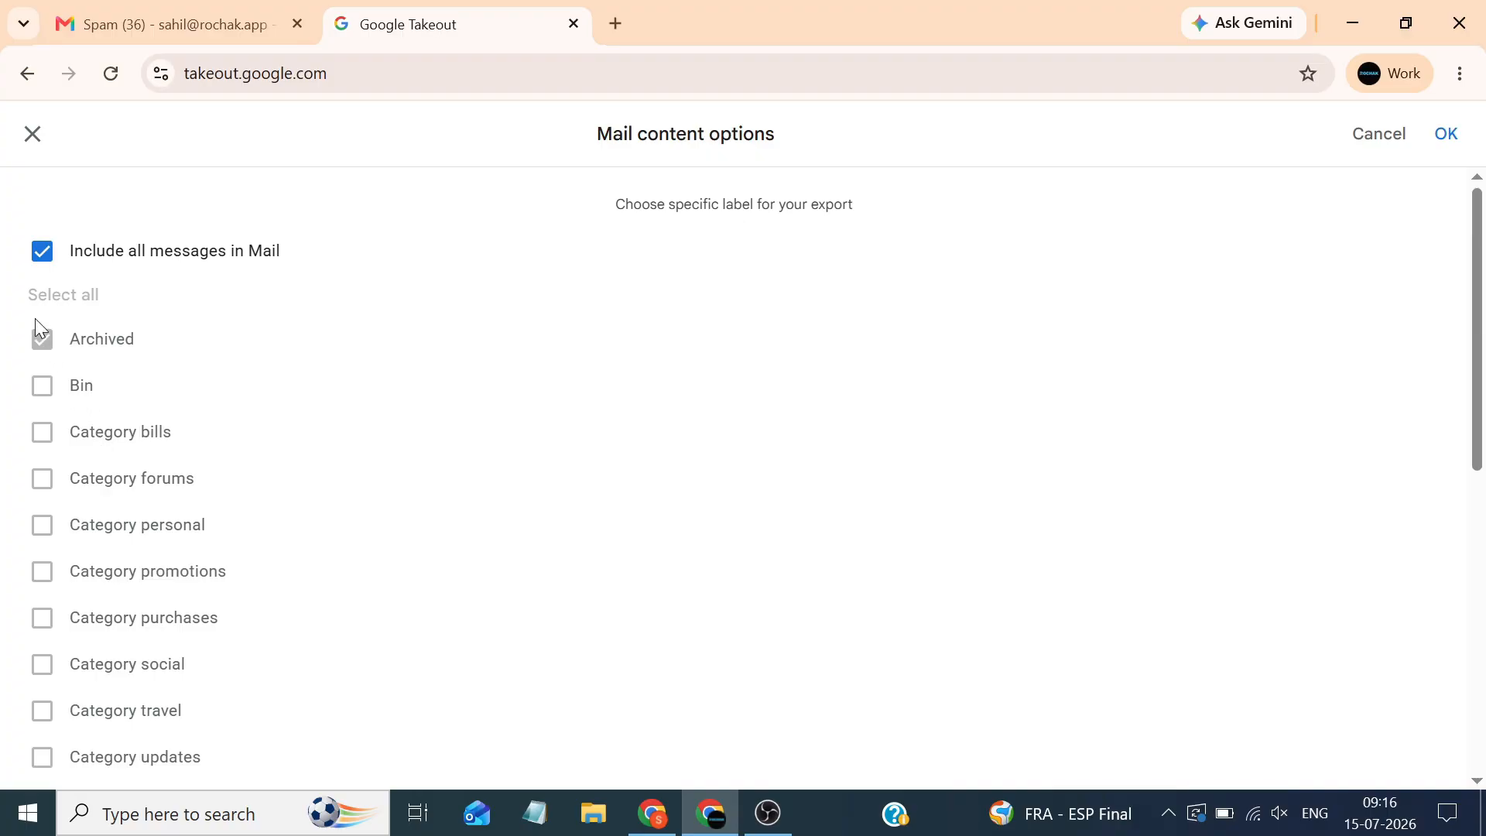
click(36, 267)
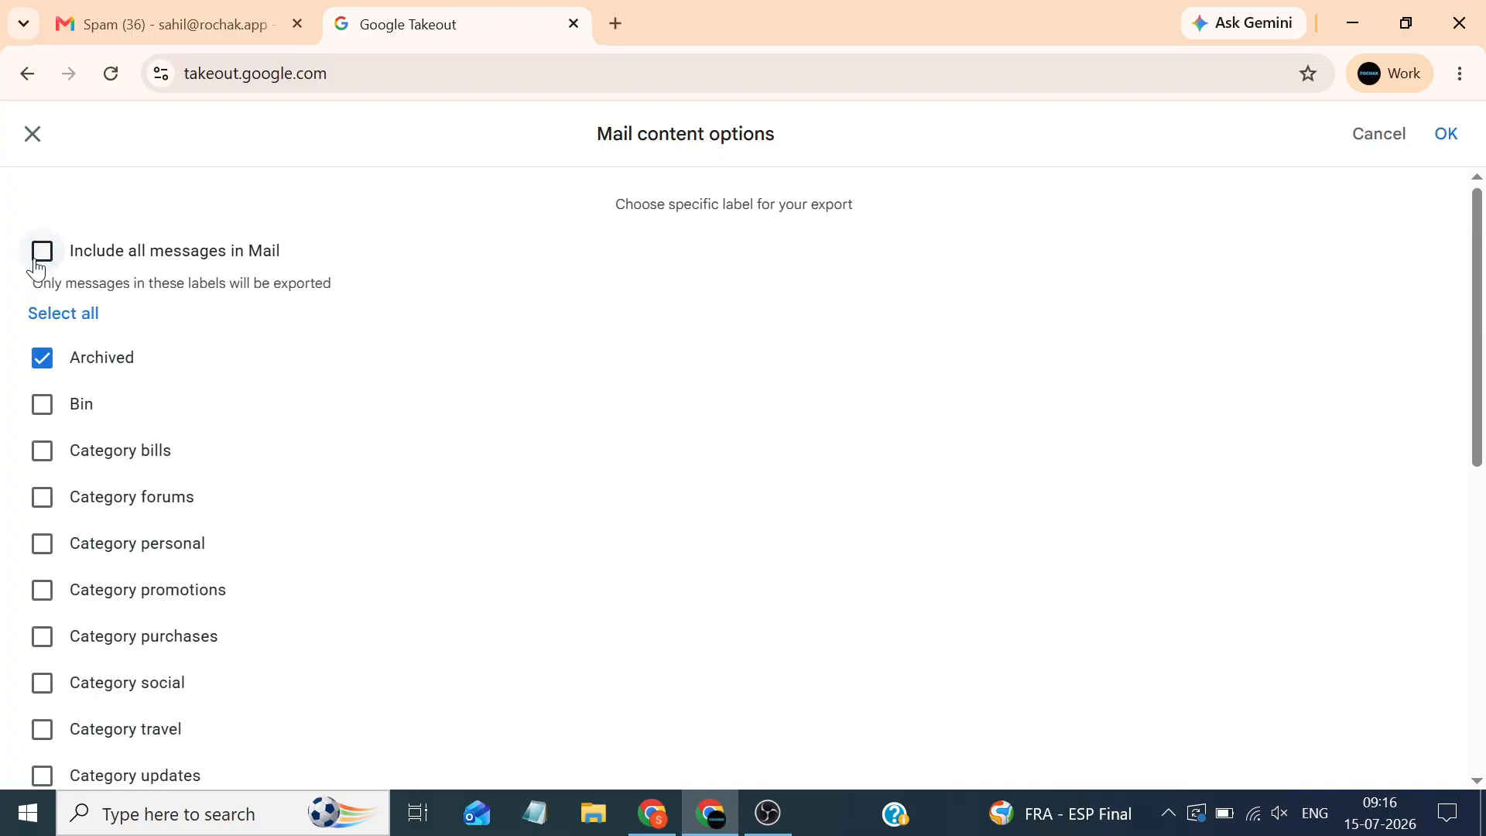
click(82, 317)
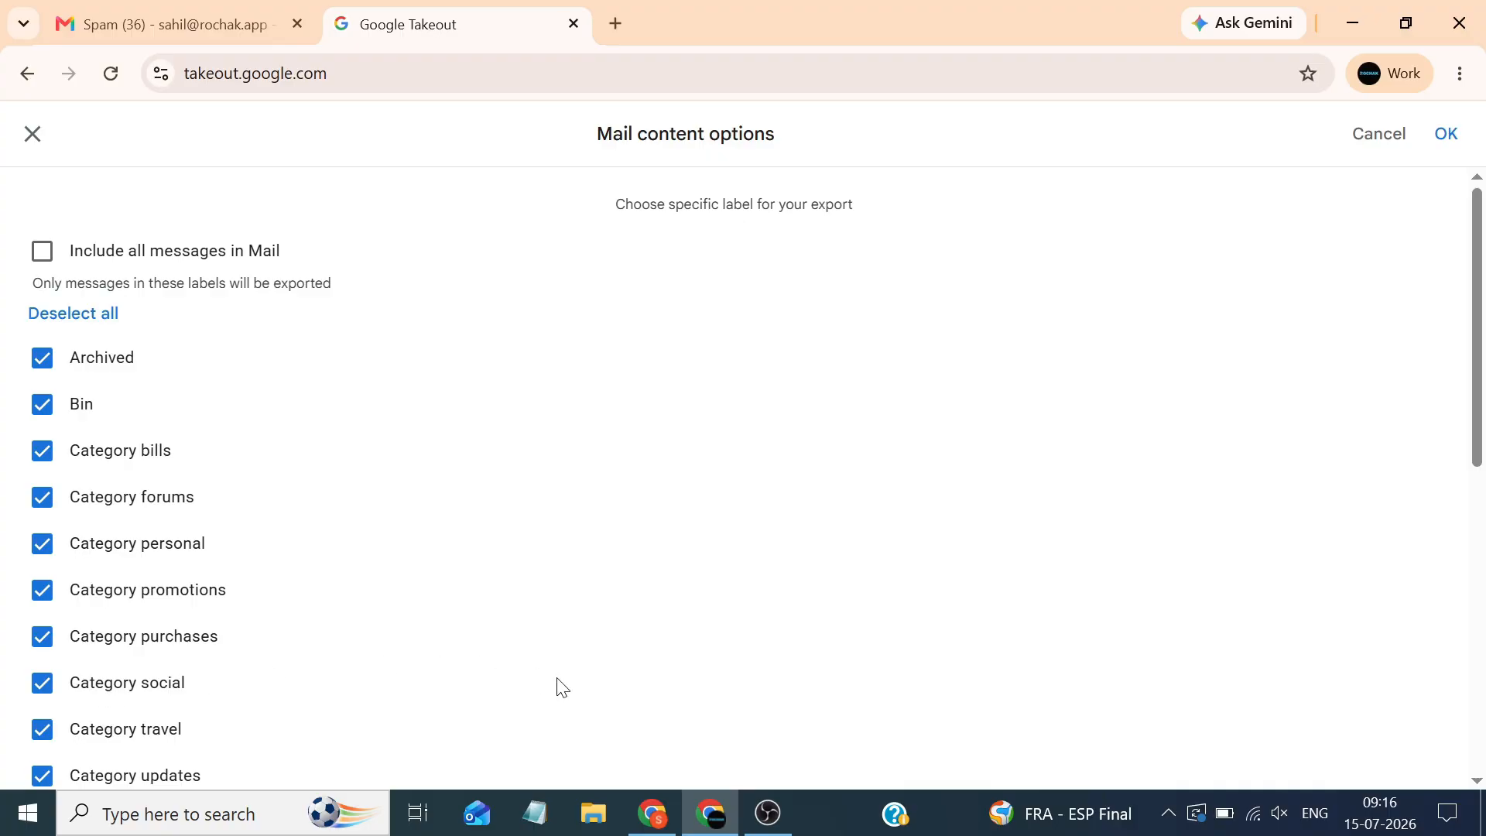
key(alt+Tab)
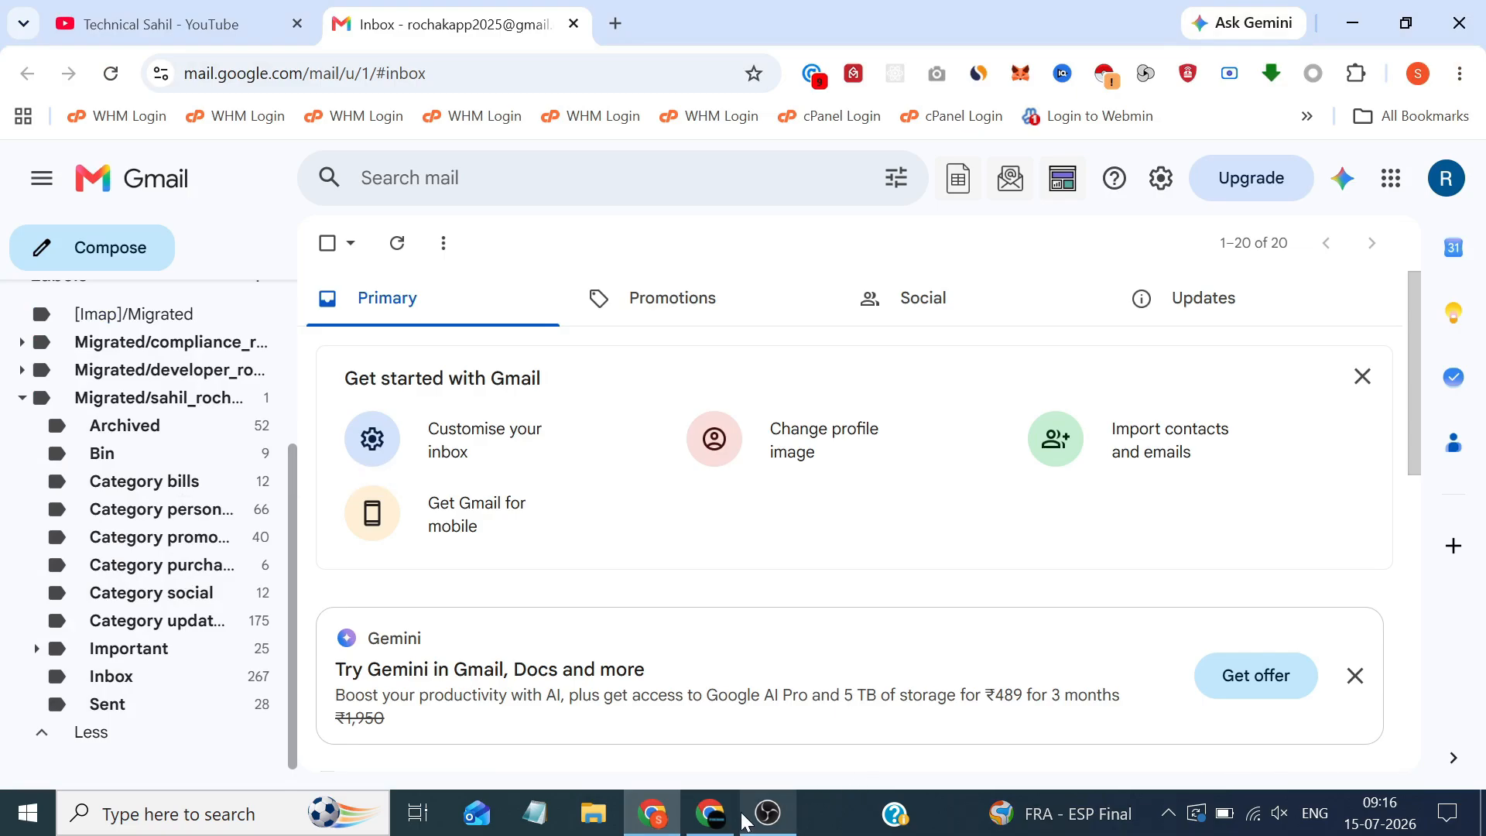
Glance at the Gmail Spam tab, then return to the Takeout Mail label options
key(alt+Tab)
click(175, 11)
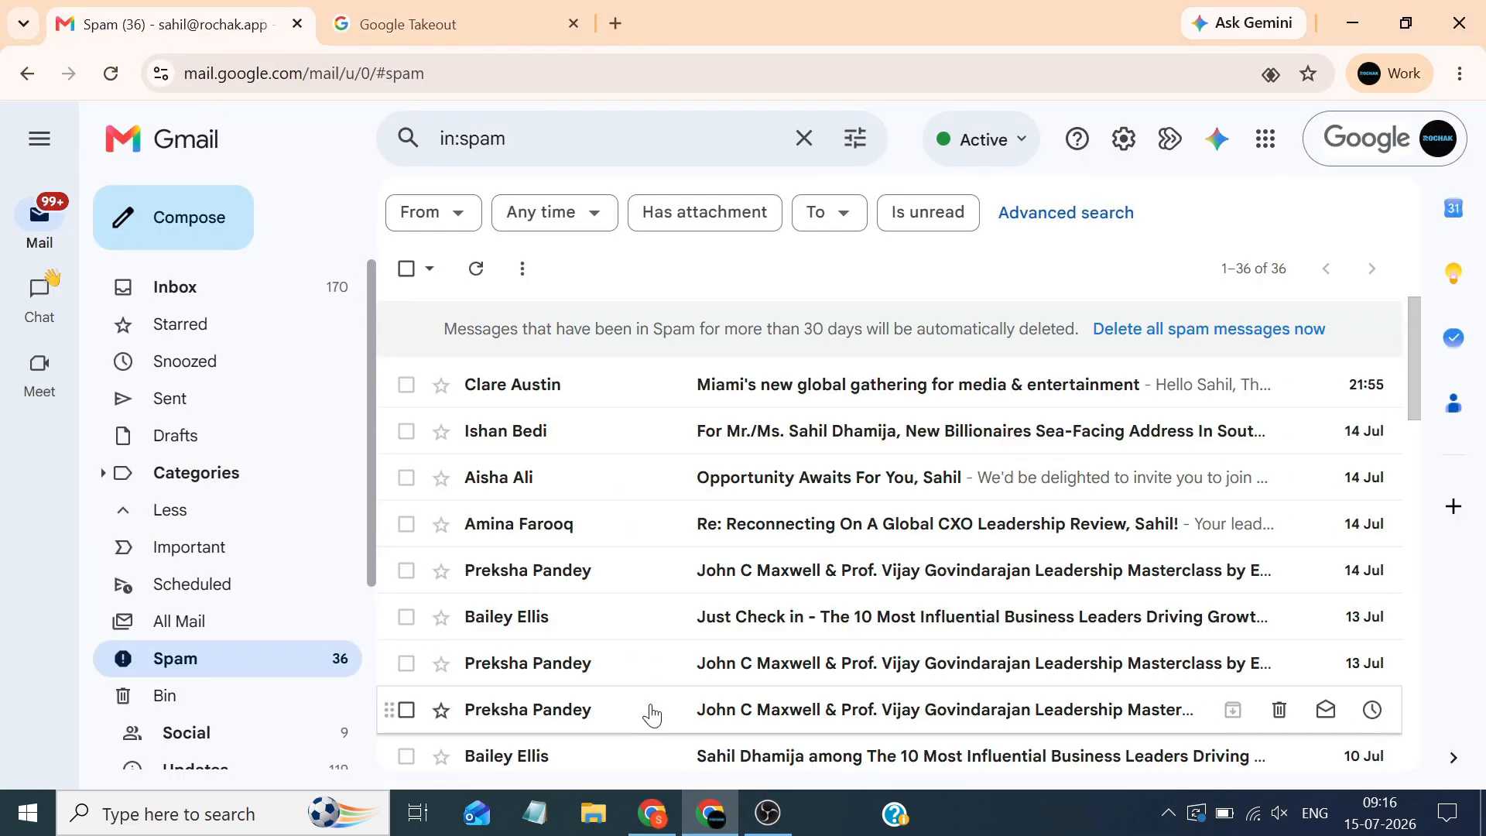
click(433, 24)
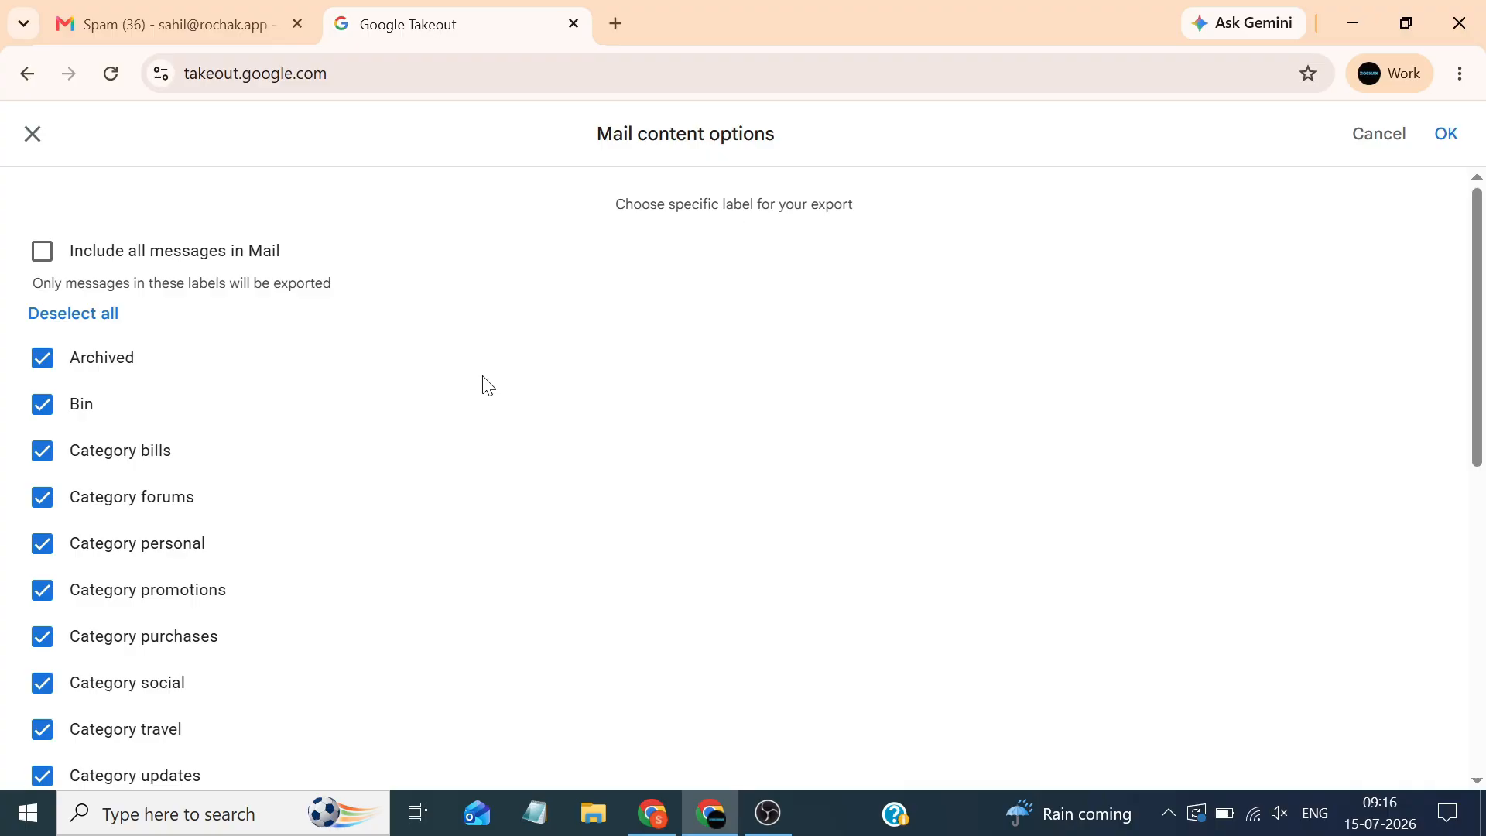
Deselect all Mail labels, tick only Spam, and confirm with OK
click(101, 317)
scroll(128, 480, down, 4)
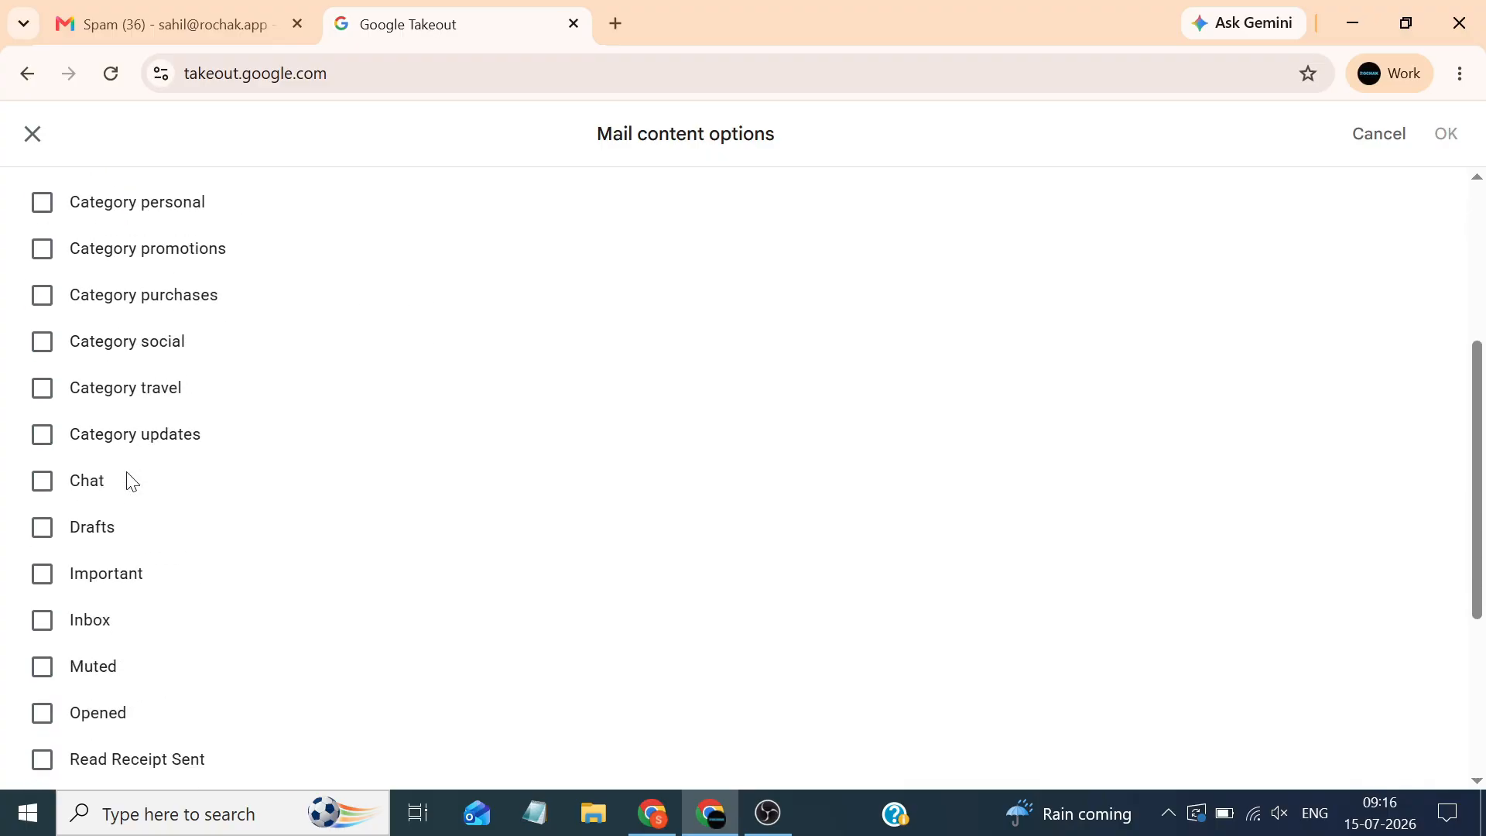
scroll(127, 479, down, 4)
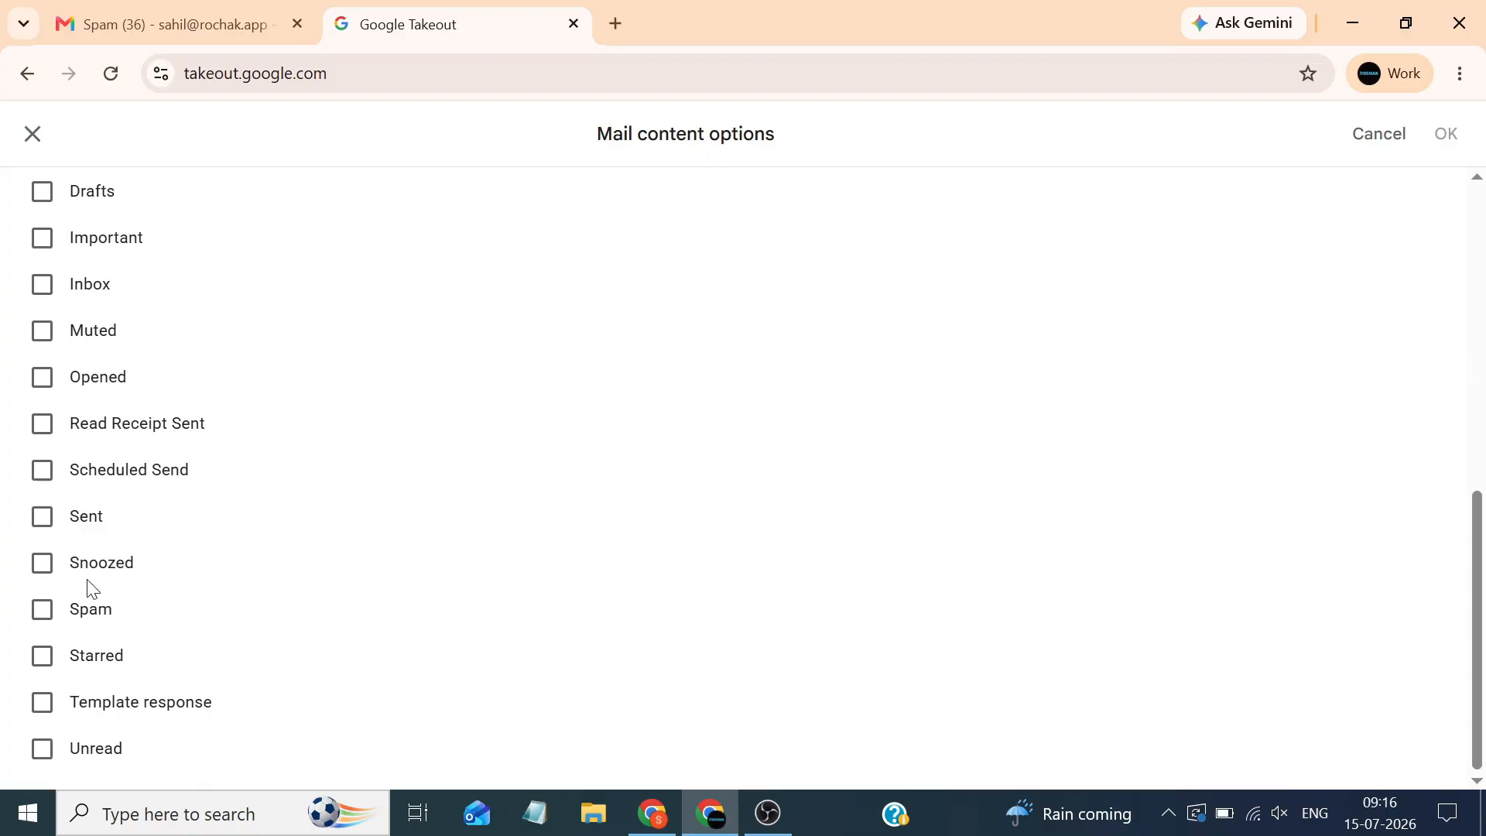
click(41, 609)
scroll(259, 441, up, 8)
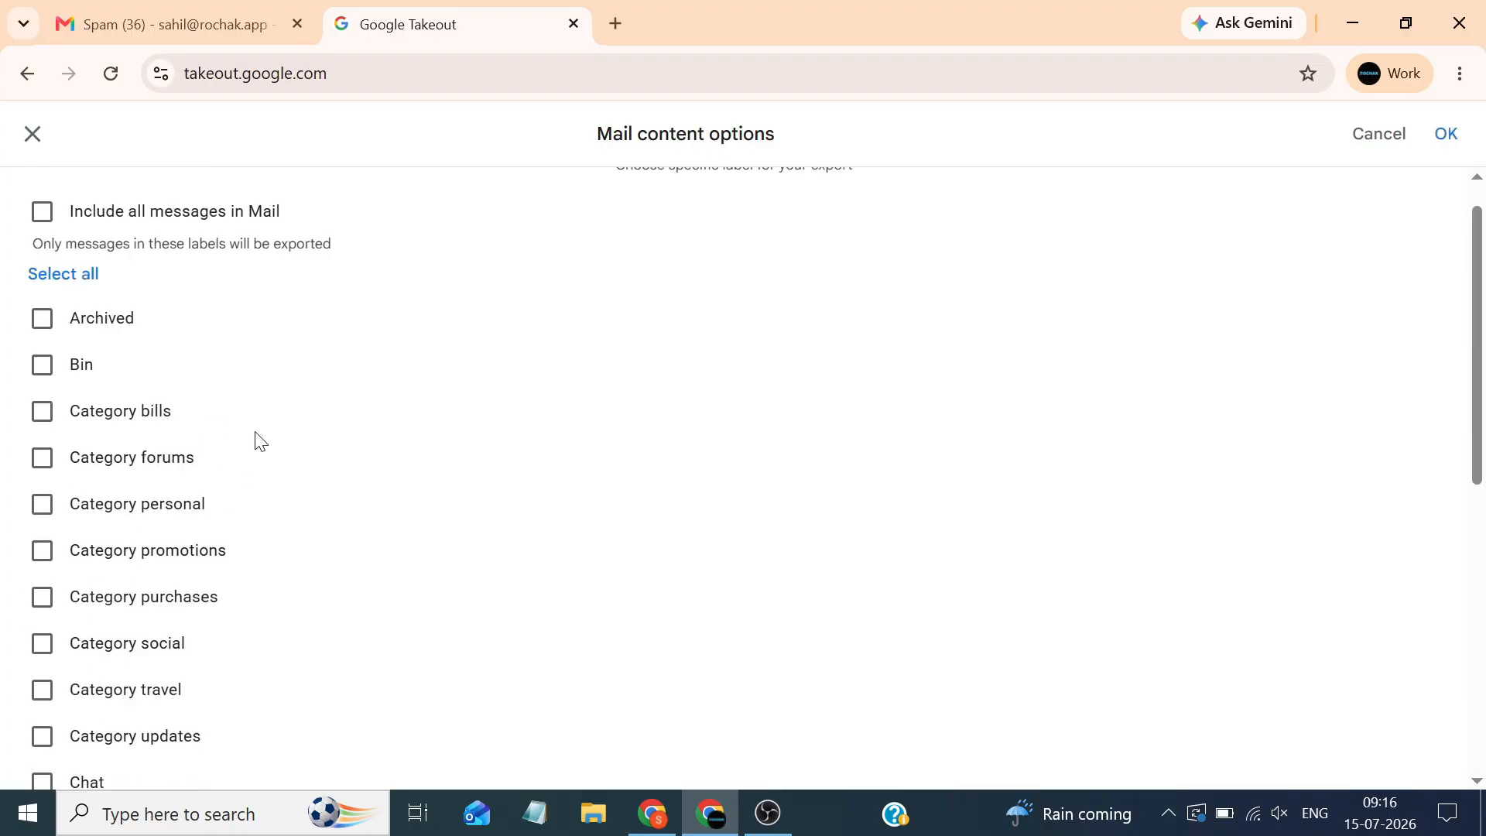
scroll(259, 441, up, 1)
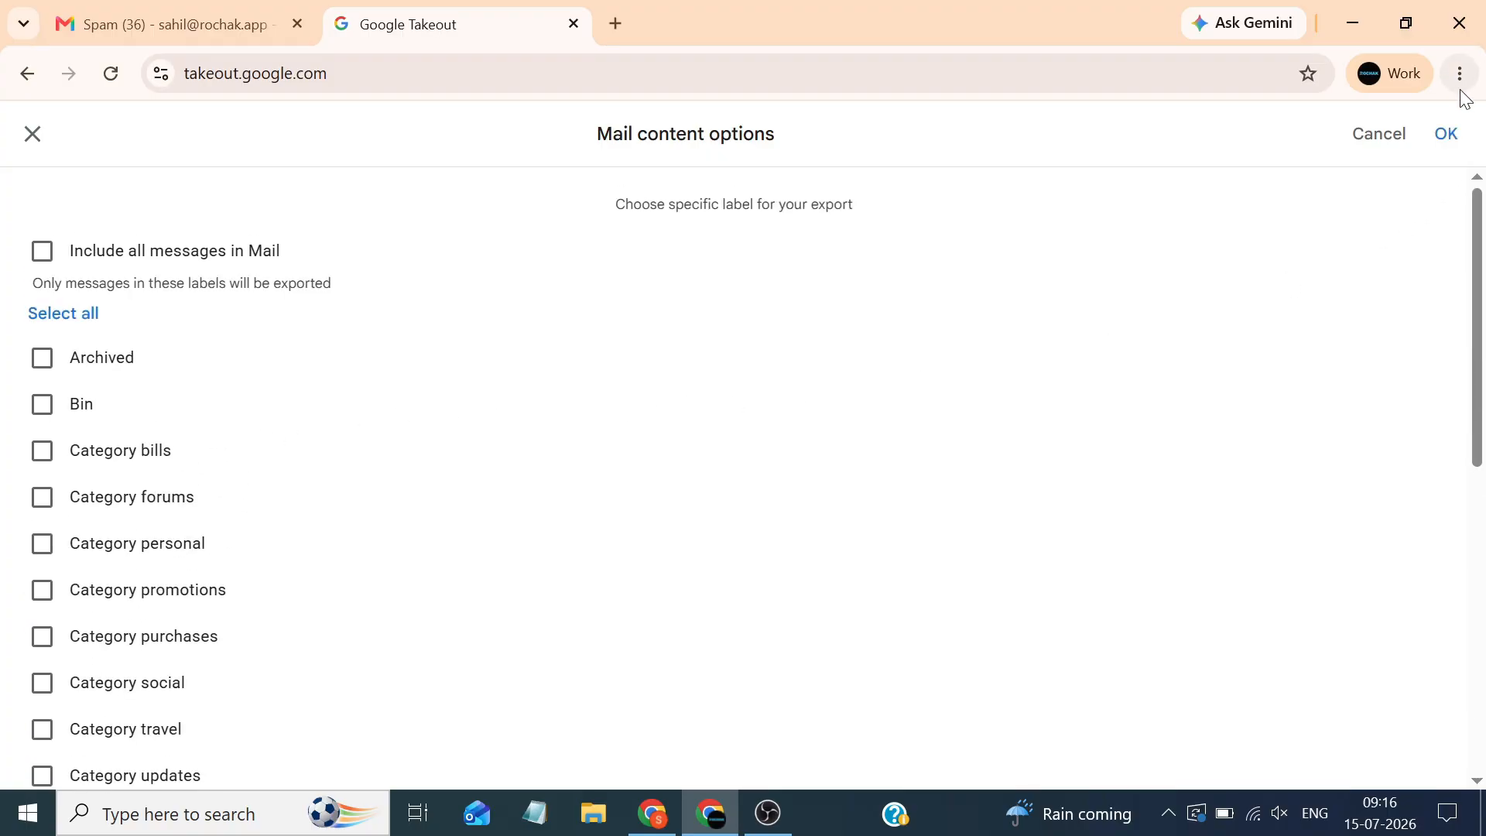
click(1444, 133)
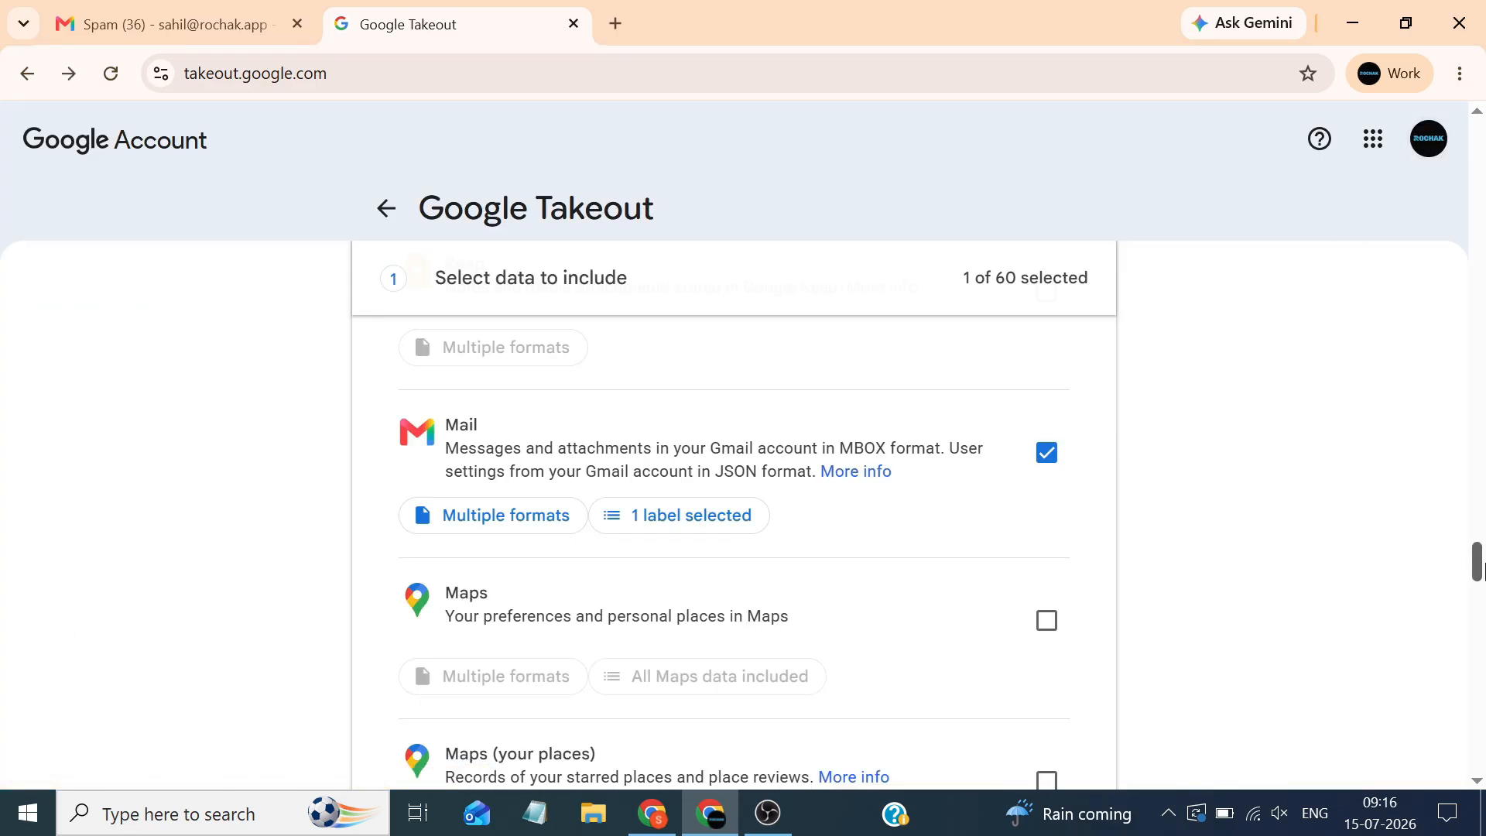
drag(1478, 569, 1481, 766)
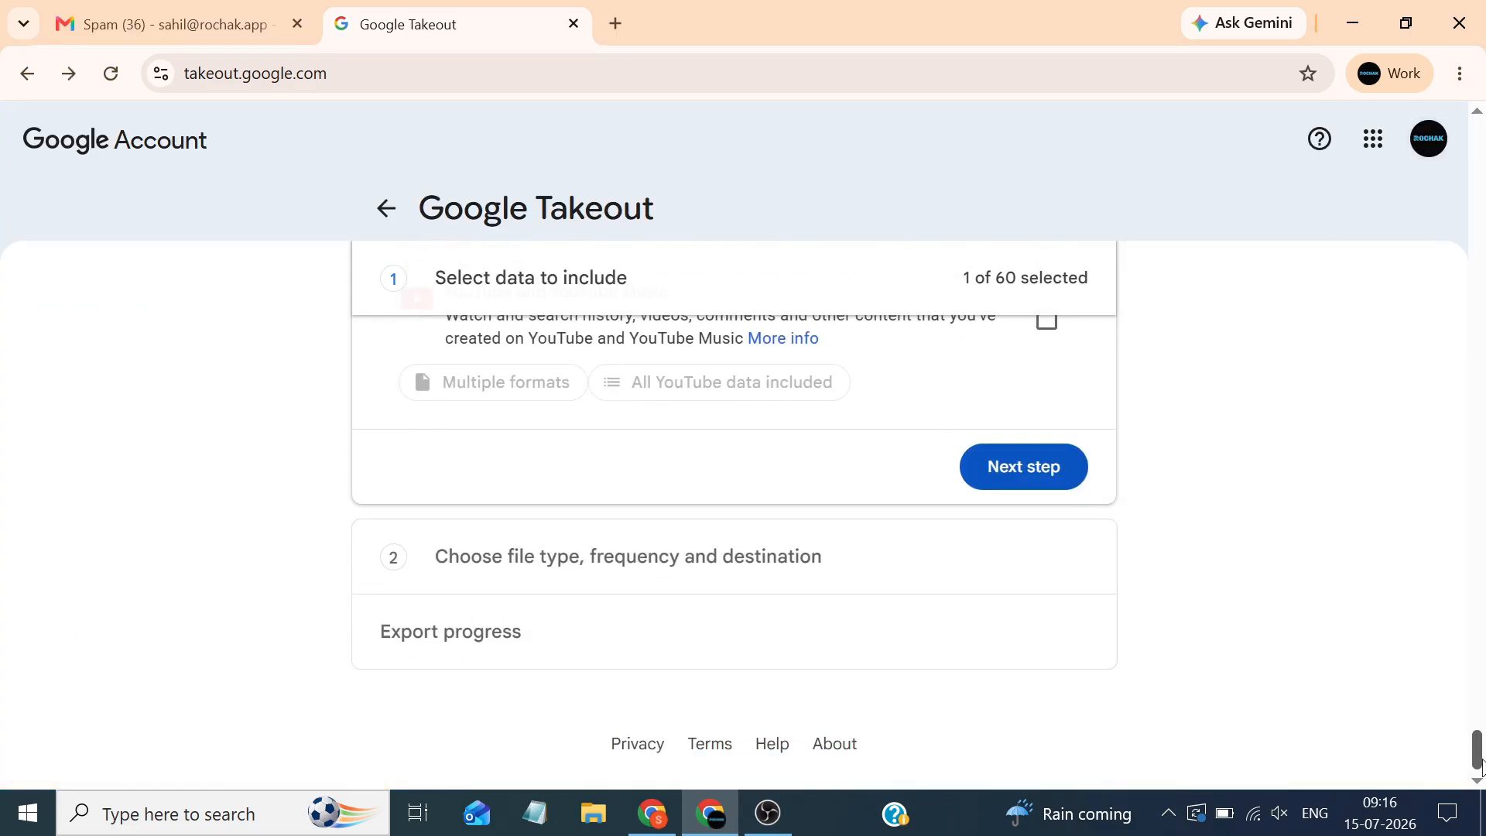
Keep emailed download link, export once, .zip file type and 2 GB file size
click(1025, 469)
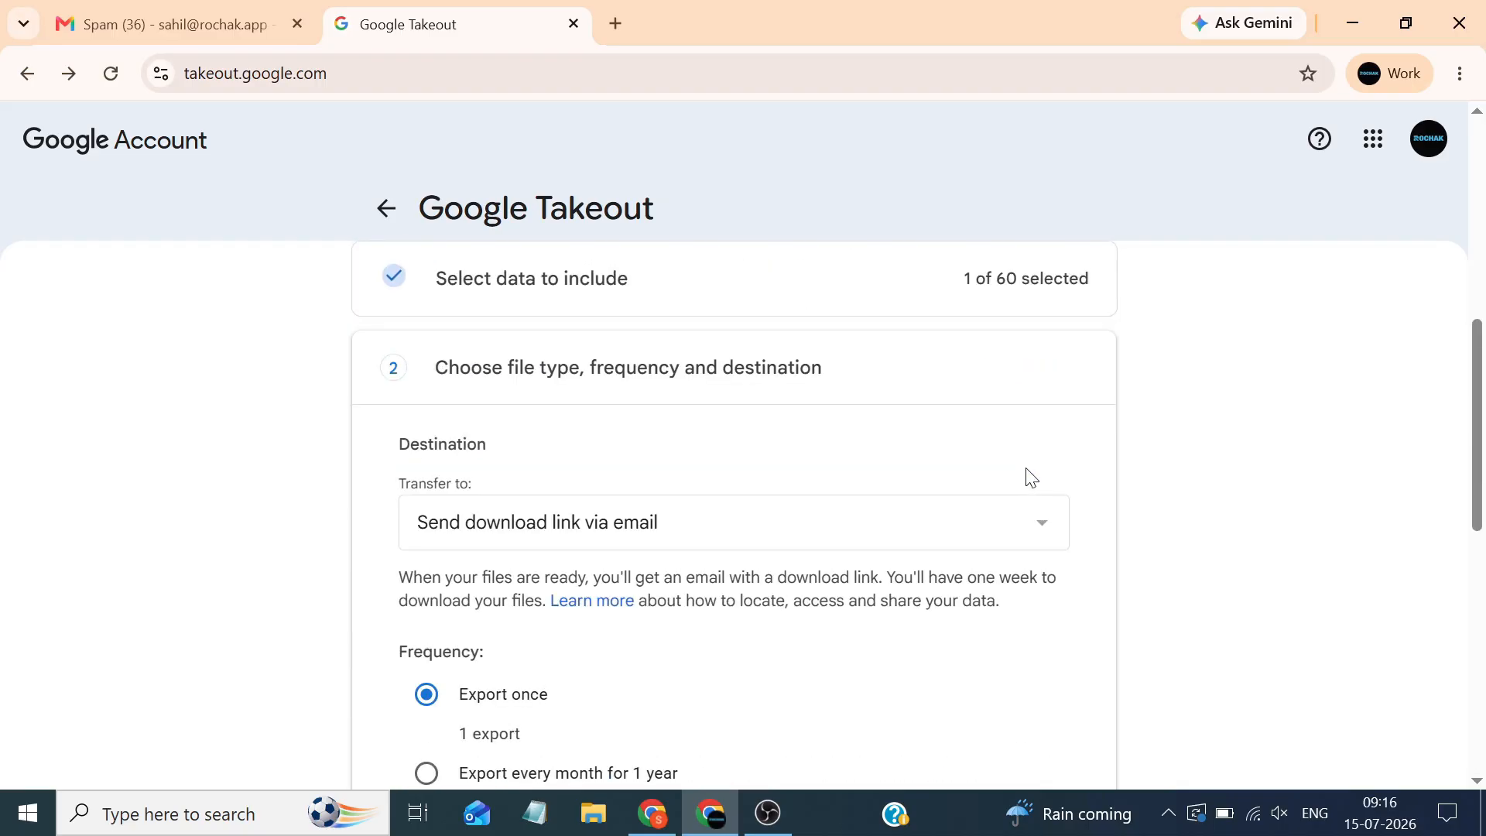
mouse_move(1478, 403)
mouse_down()
mouse_move(1462, 468)
mouse_move(1483, 433)
mouse_up()
click(1057, 416)
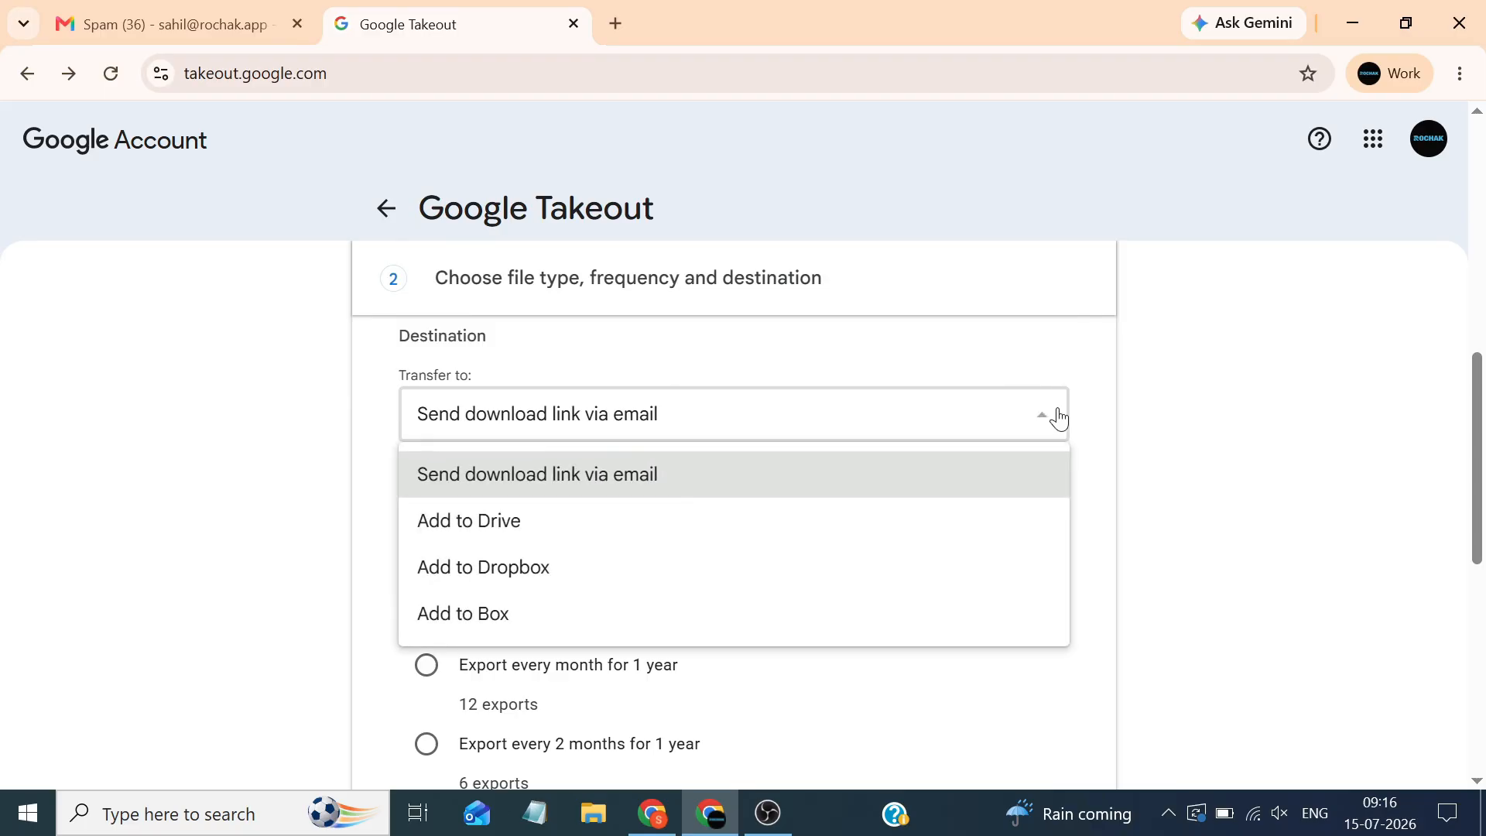
click(976, 477)
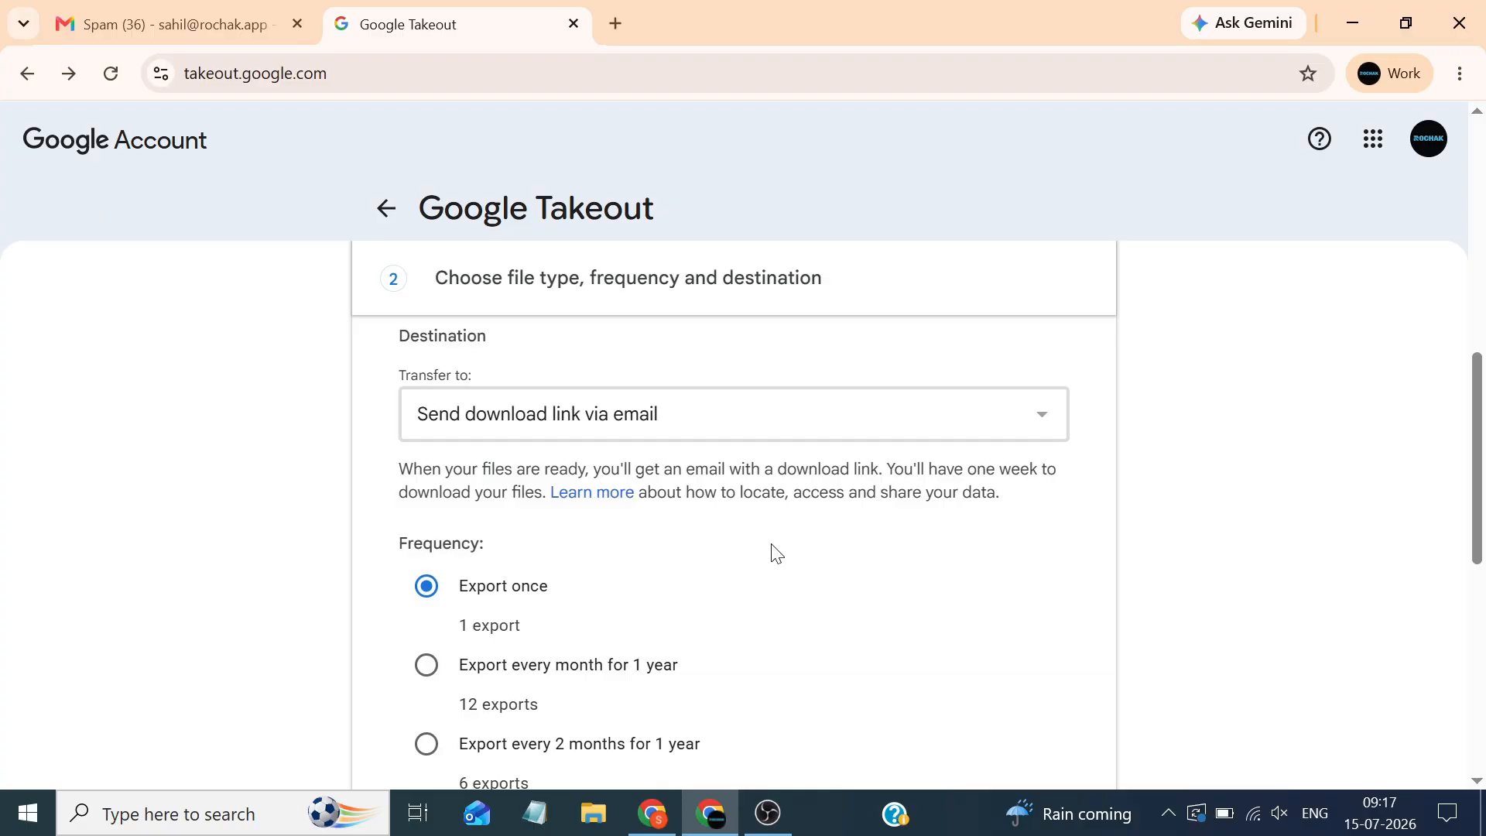
scroll(776, 552, down, 10)
click(607, 381)
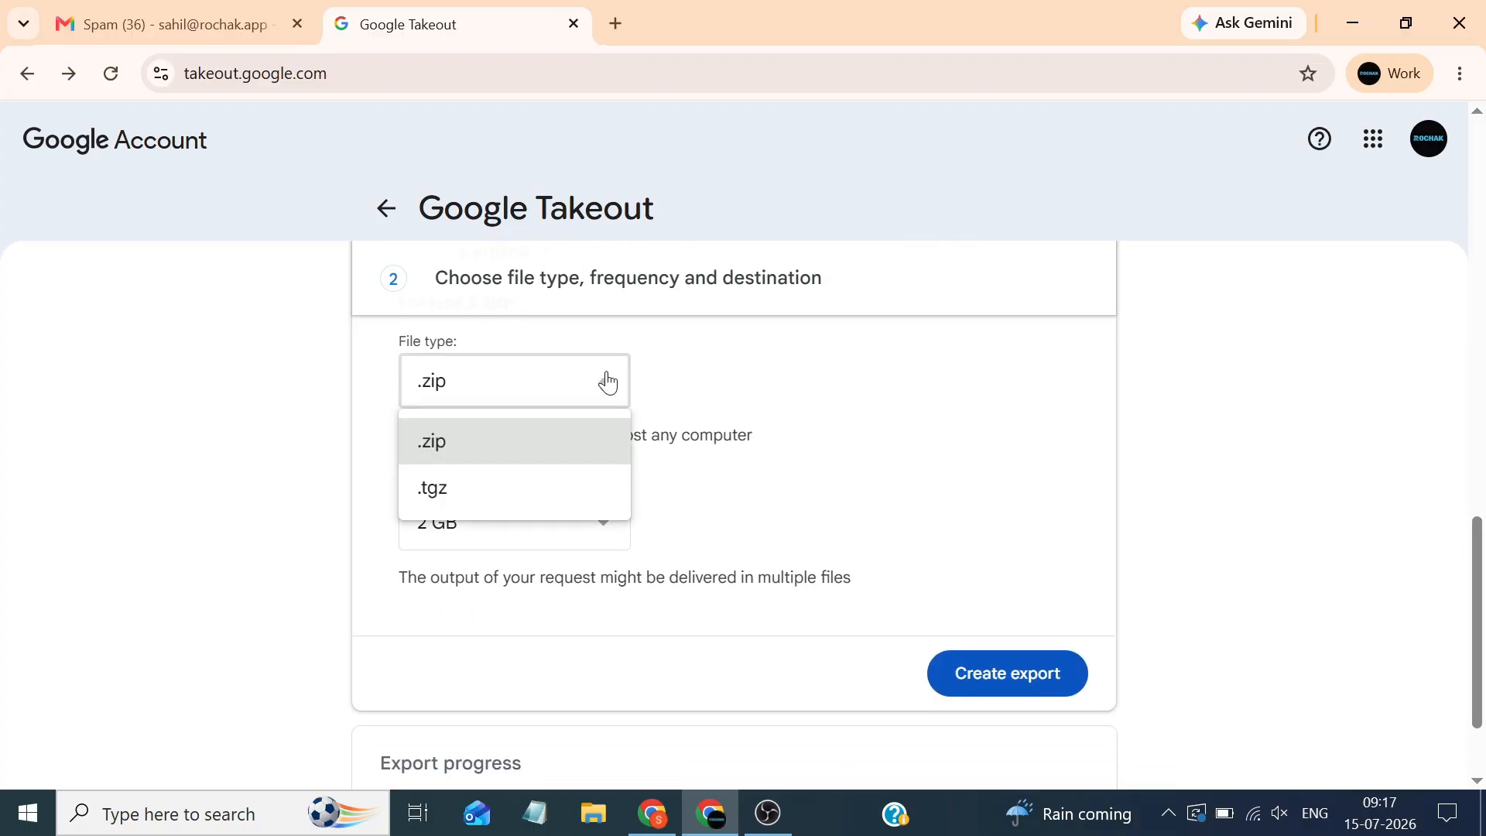
click(600, 441)
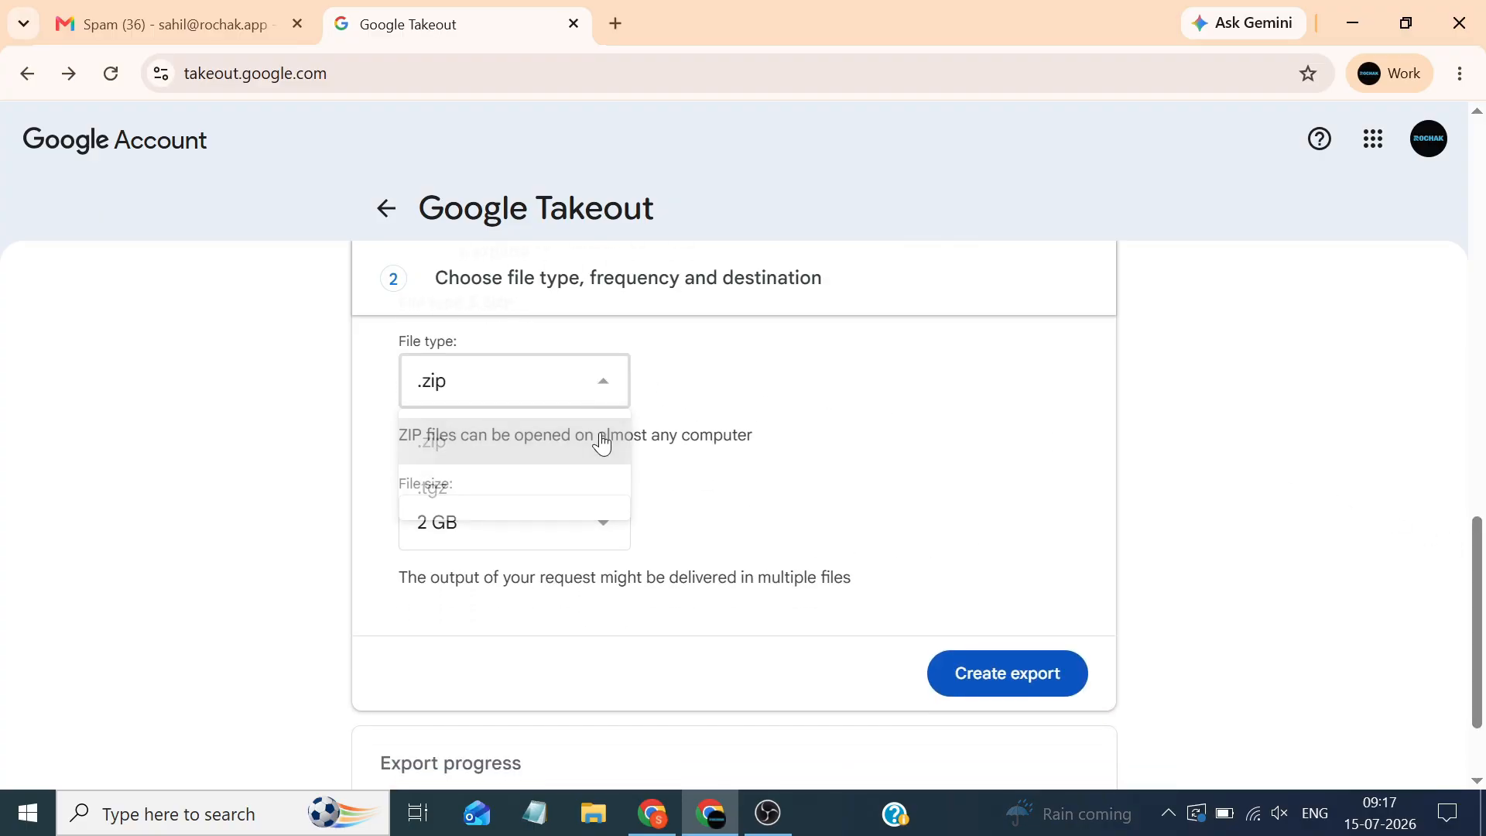
click(596, 540)
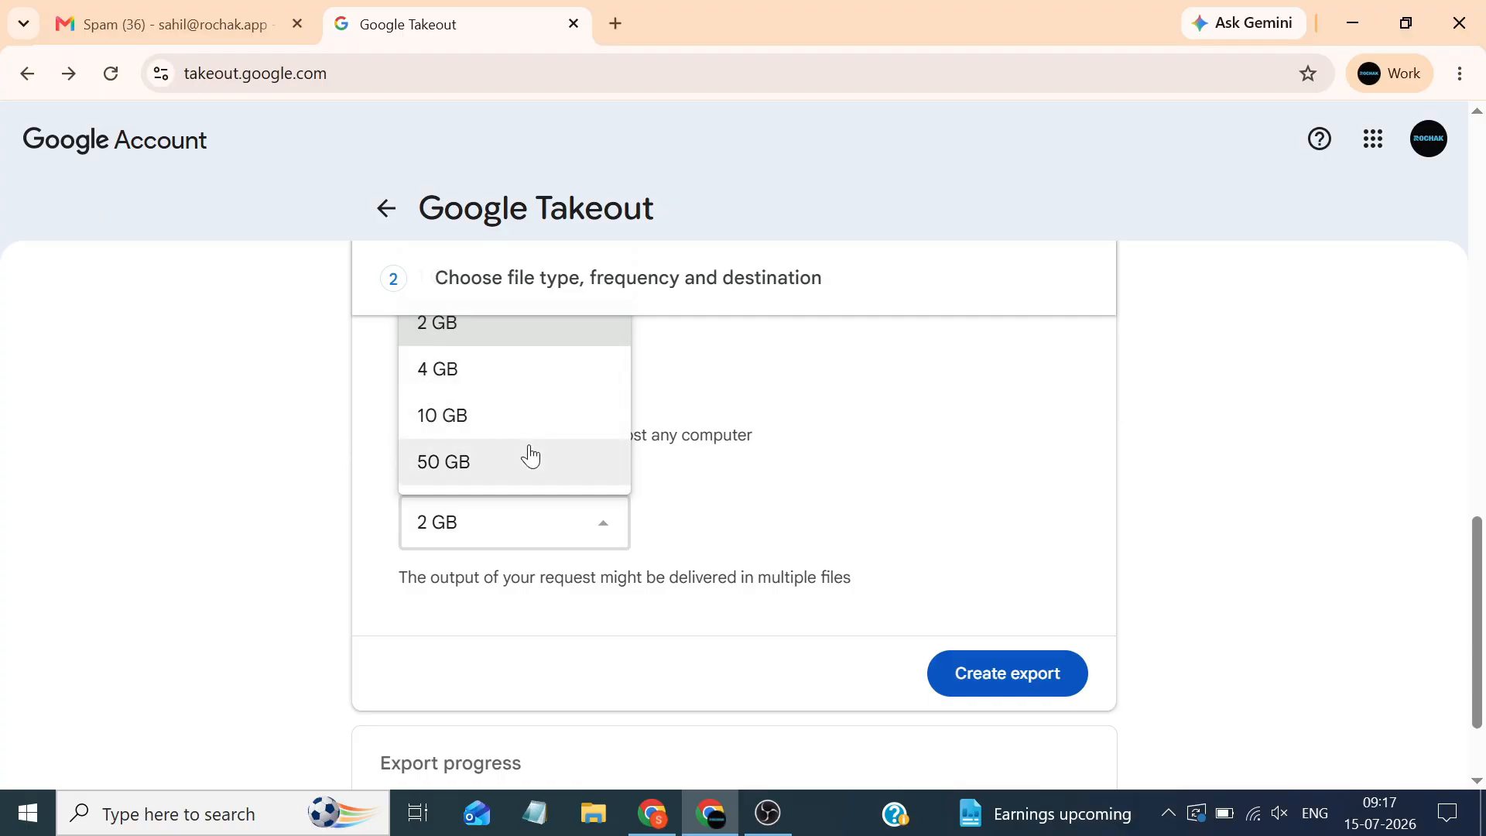
click(534, 341)
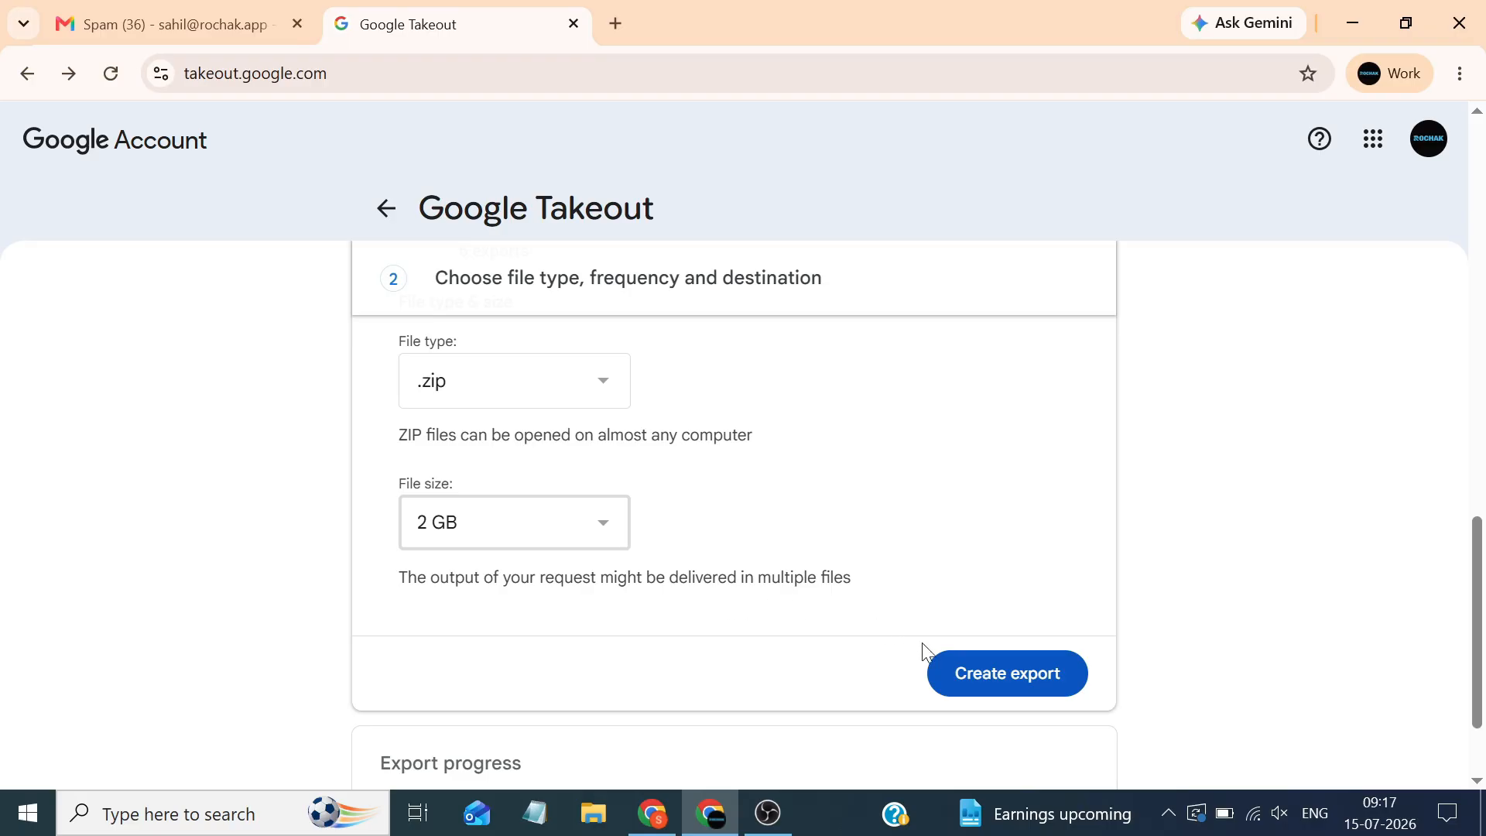
Create the export and reload until the 15 July 2026 Mail export shows Download
click(1011, 677)
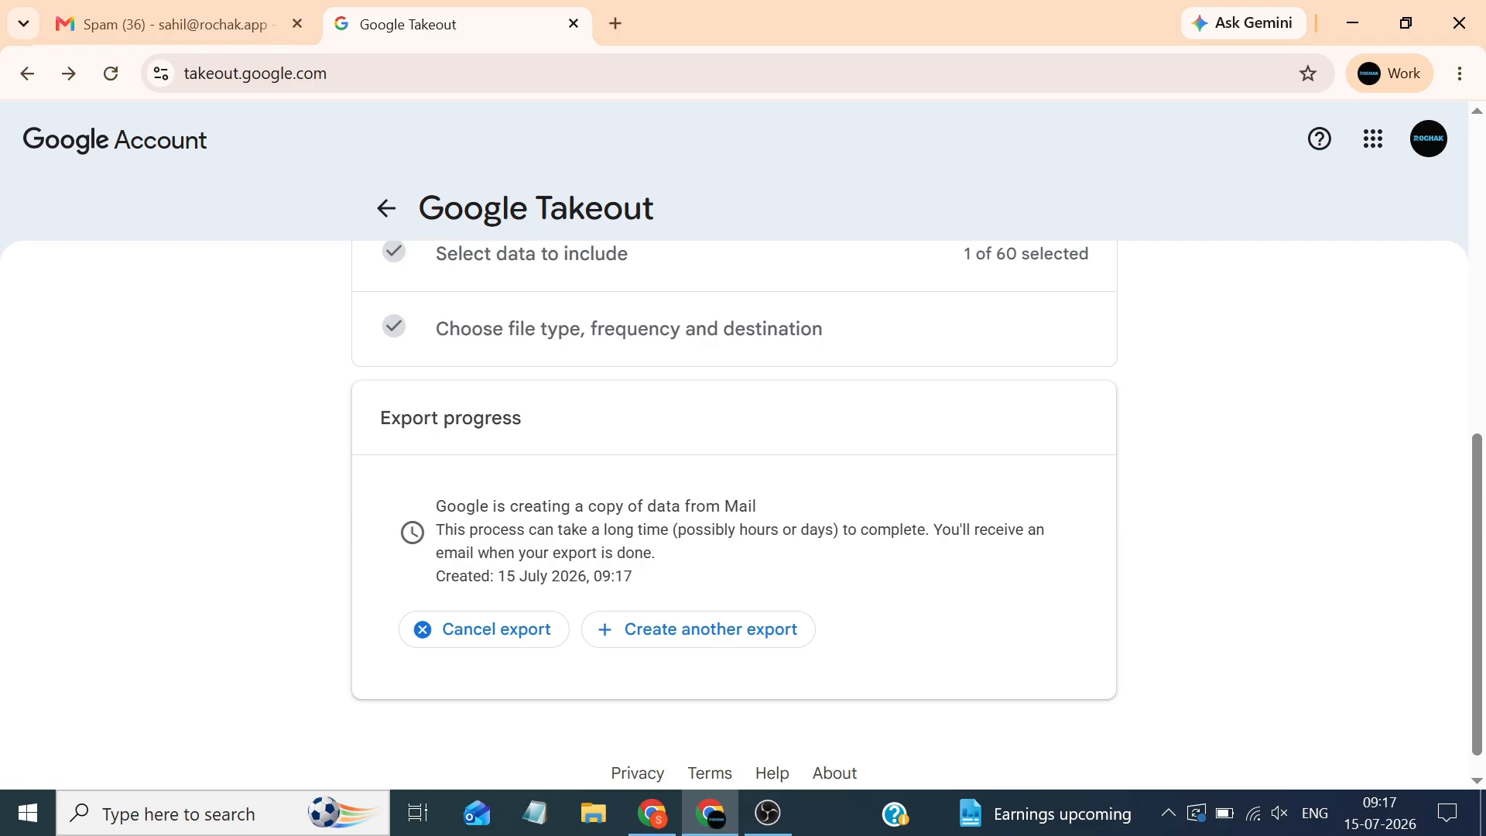
scroll(1483, 570, down, 1)
scroll(1483, 580, up, 10)
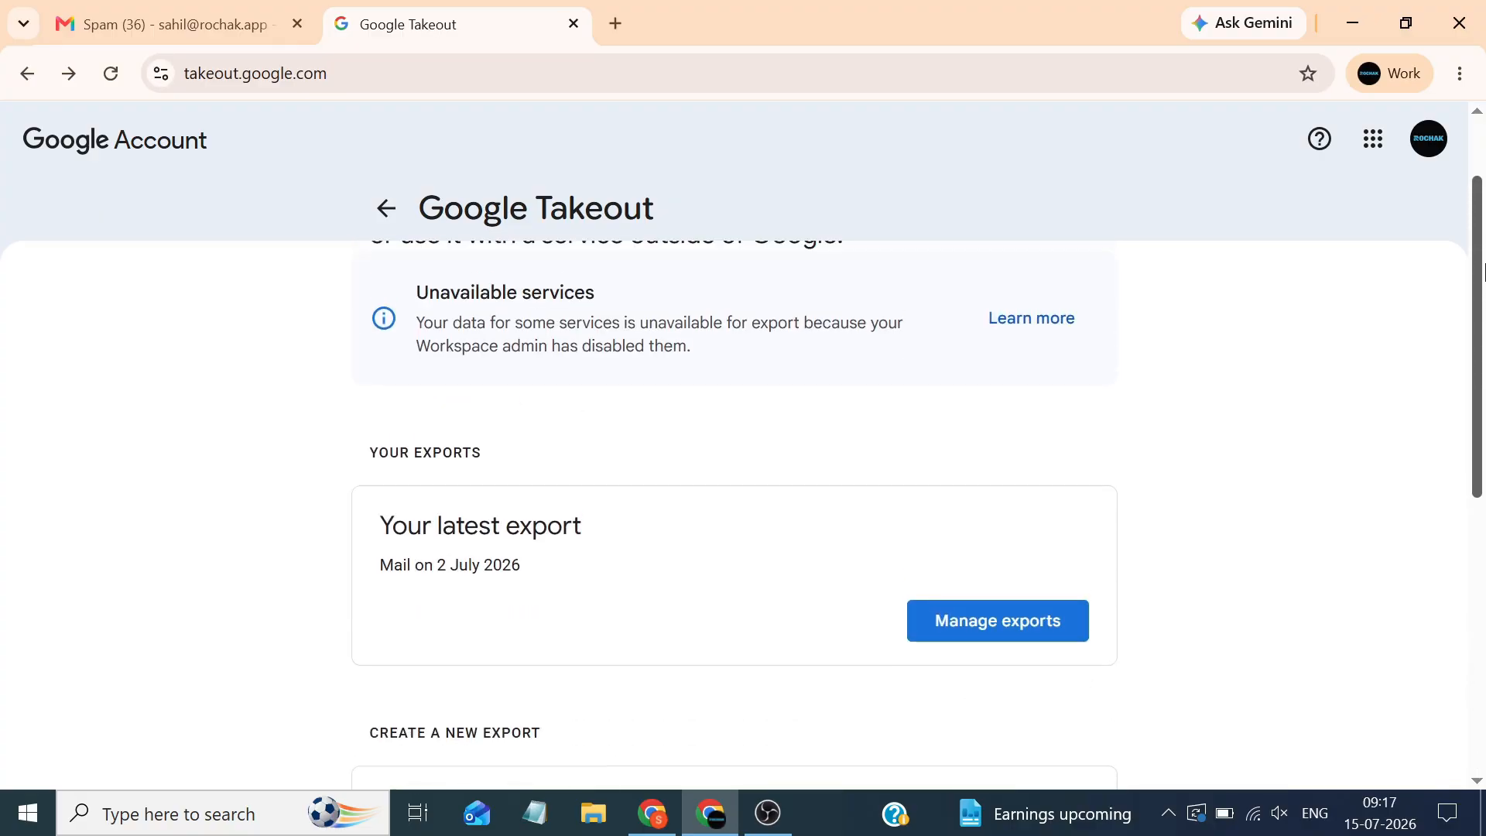
click(111, 73)
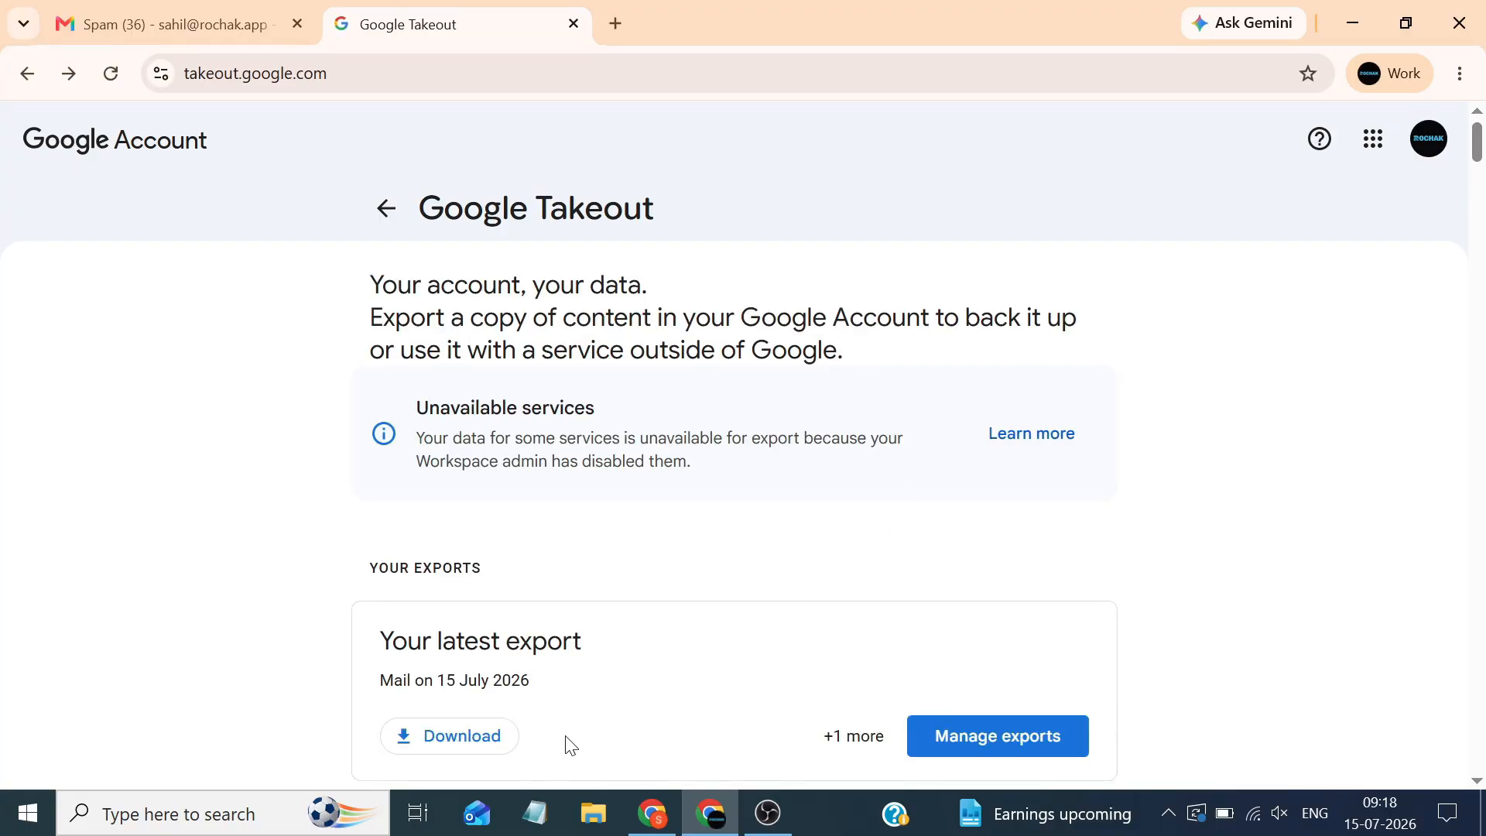
drag(539, 688, 438, 681)
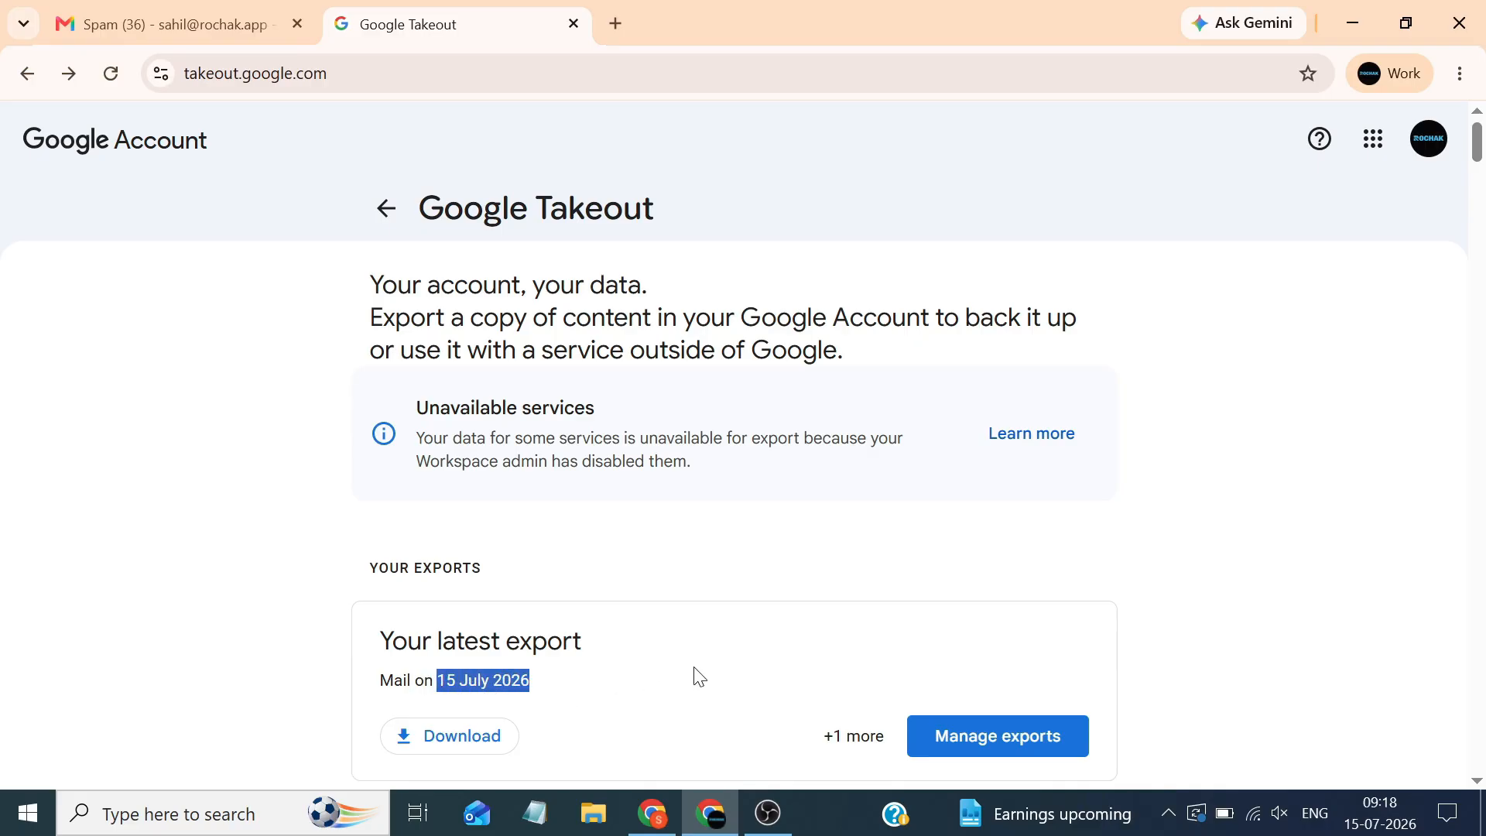
Download takeout-20260715T034747Z-1-001.zip after entering the account password, then show it in its folder
click(462, 736)
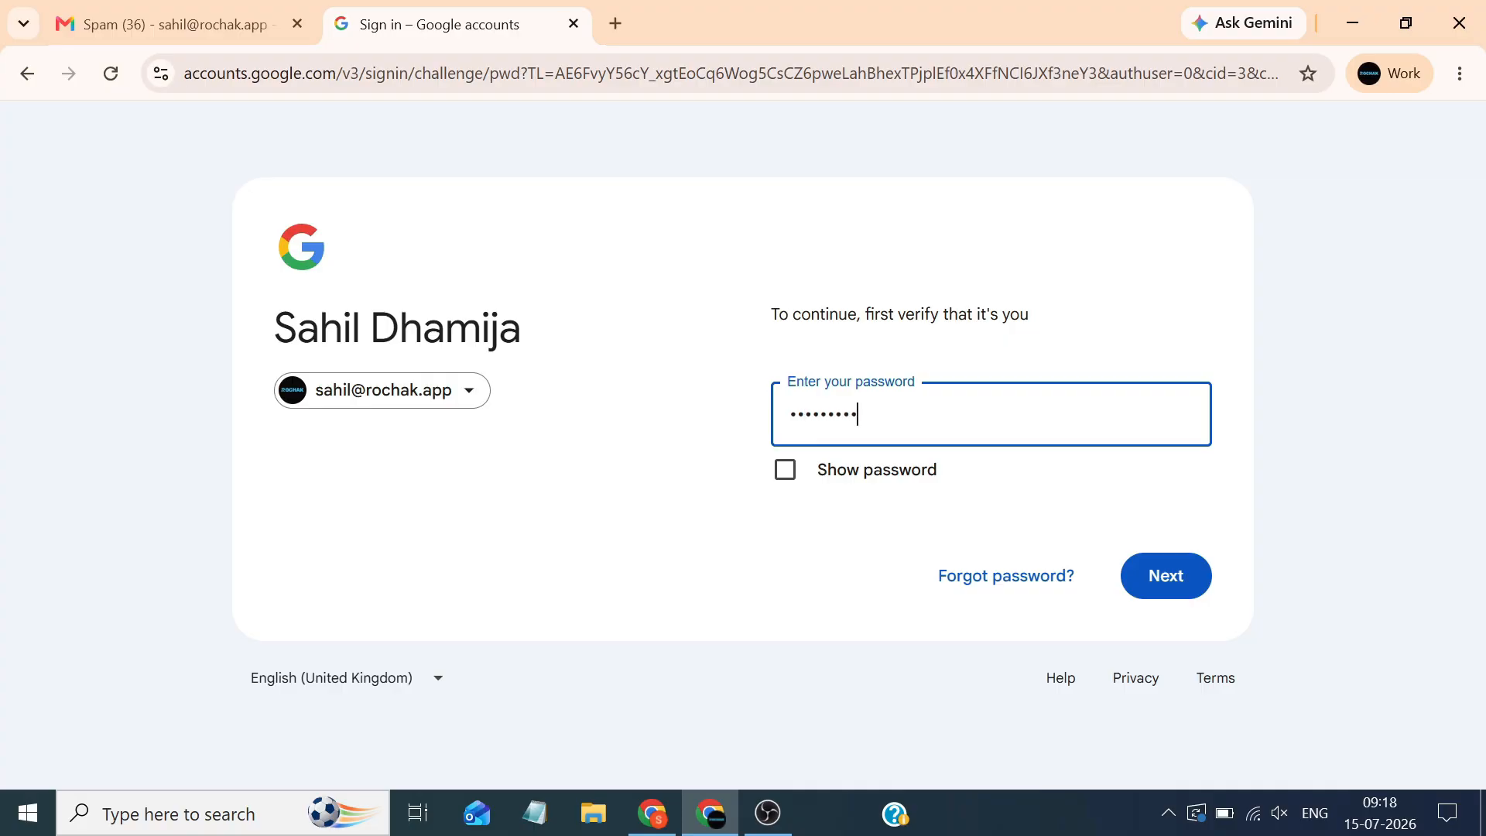
text(•)
key(Return)
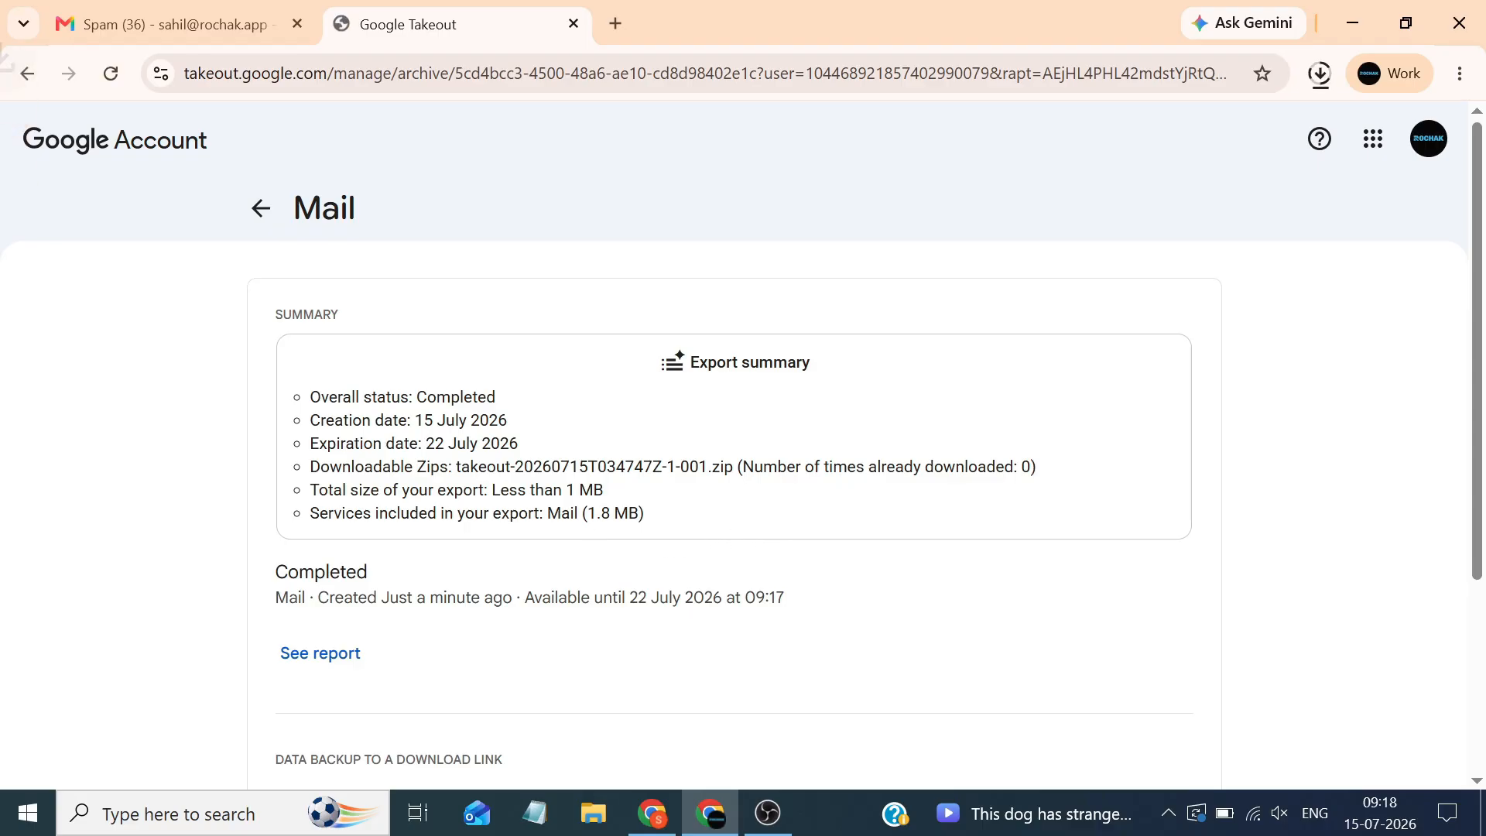
click(1319, 74)
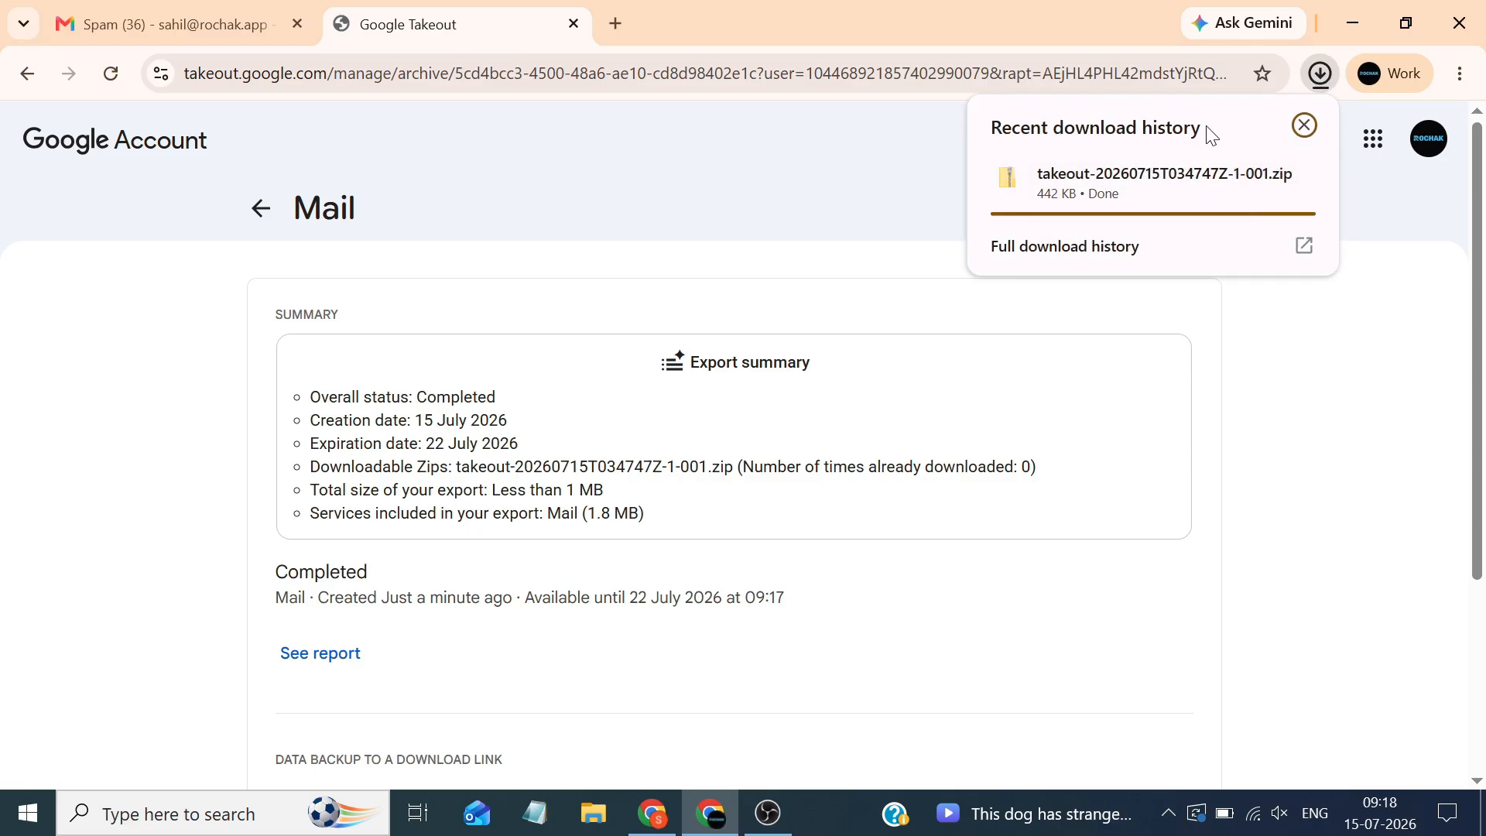
mouse_move(1238, 203)
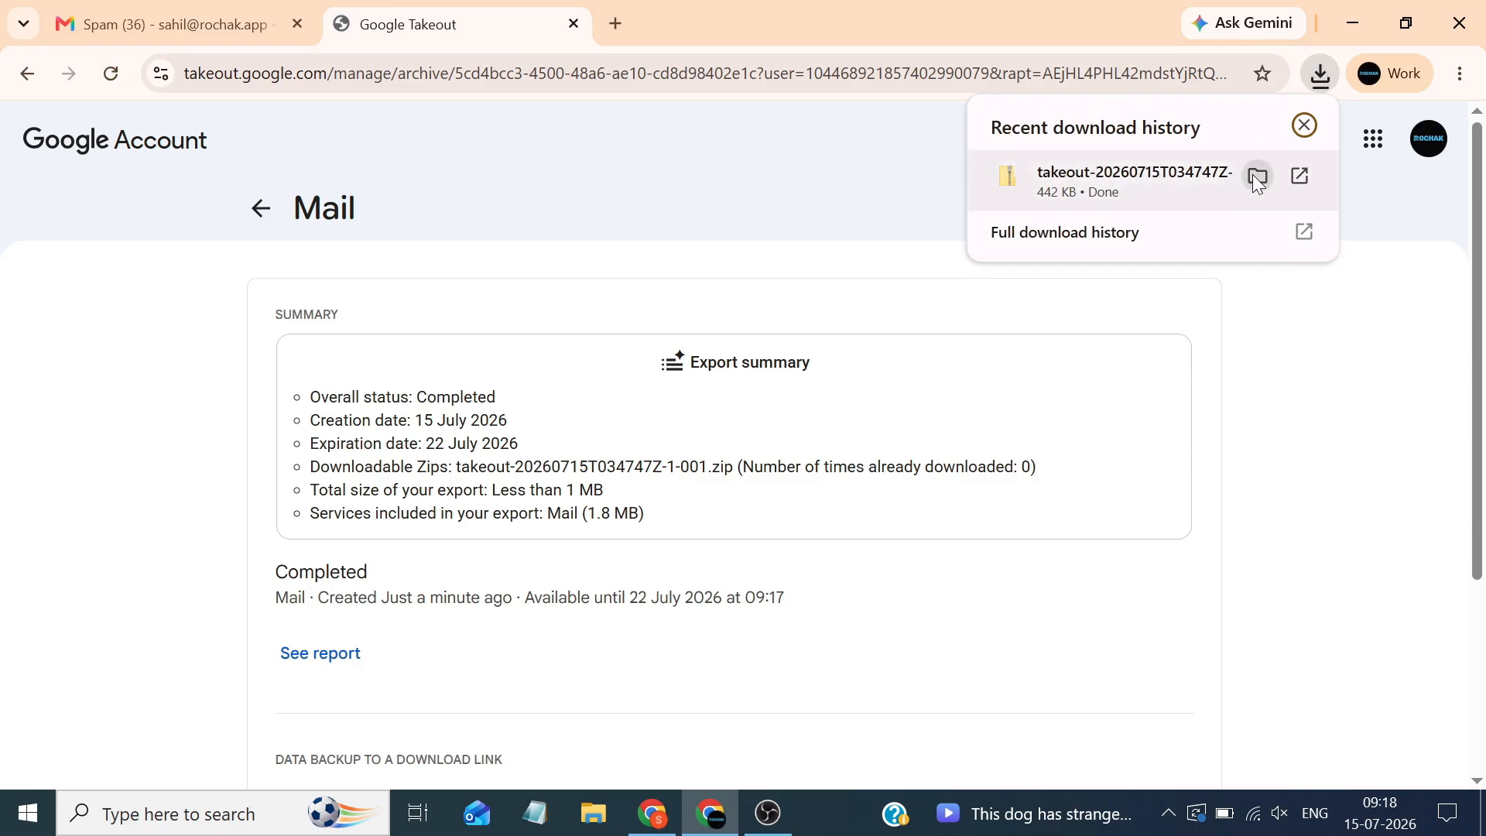
click(1254, 178)
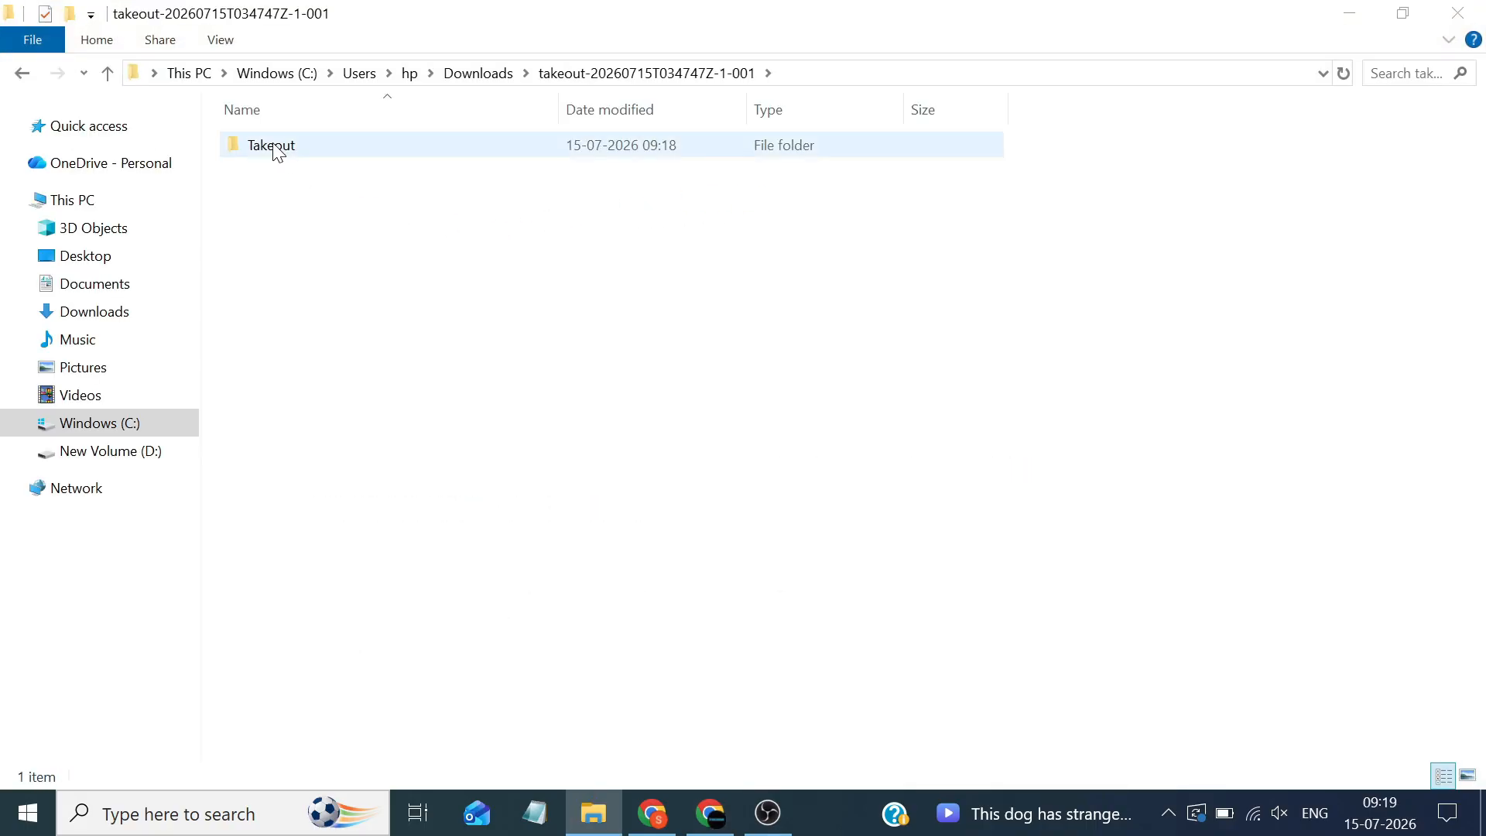
Open Takeout > Mail, copy Spam.mbox (1,827 KB), and show the desktop
double_click(273, 146)
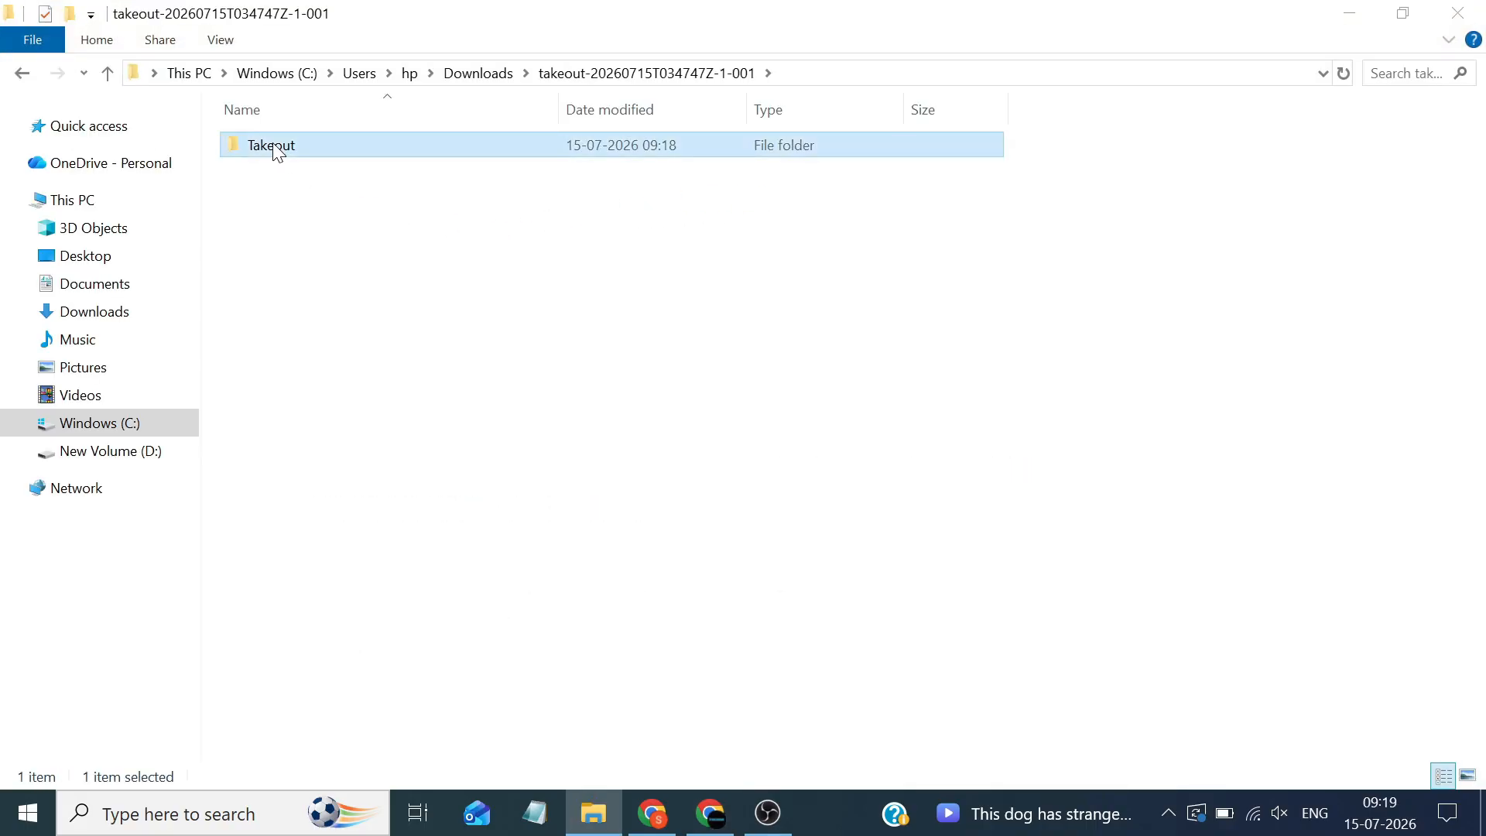
double_click(277, 147)
double_click(273, 145)
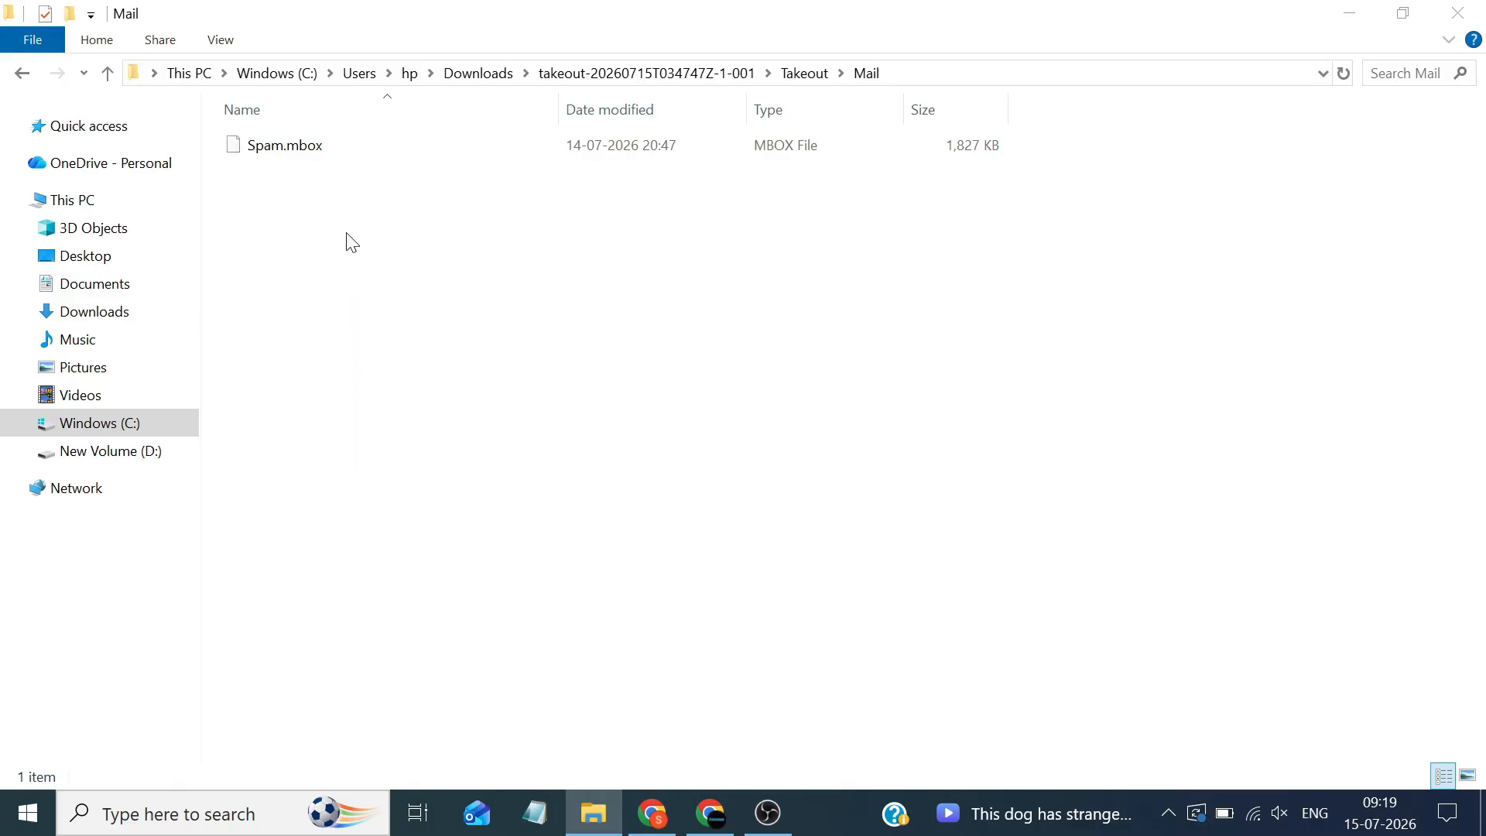
double_click(267, 145)
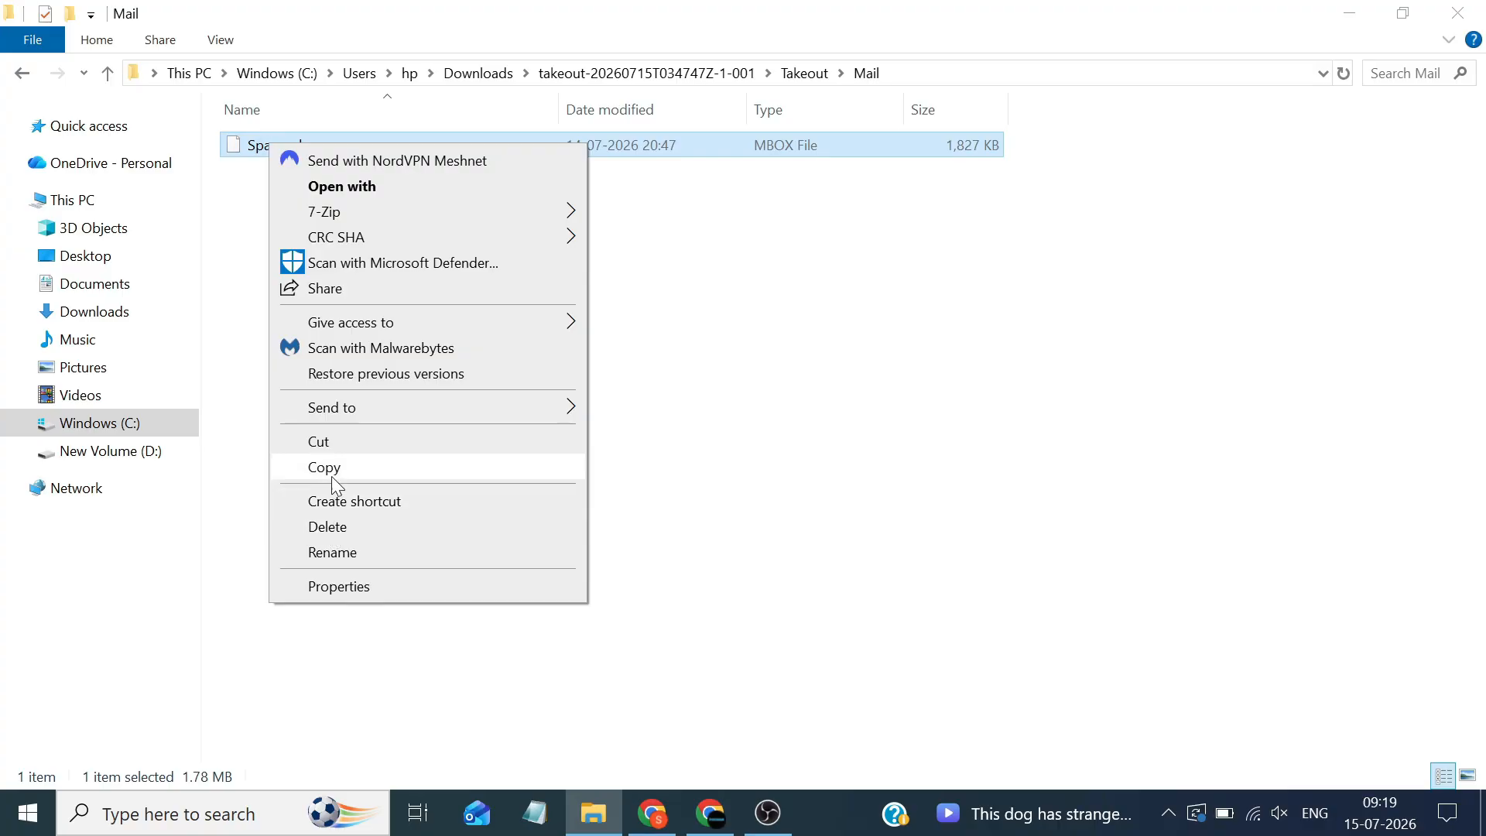
click(322, 469)
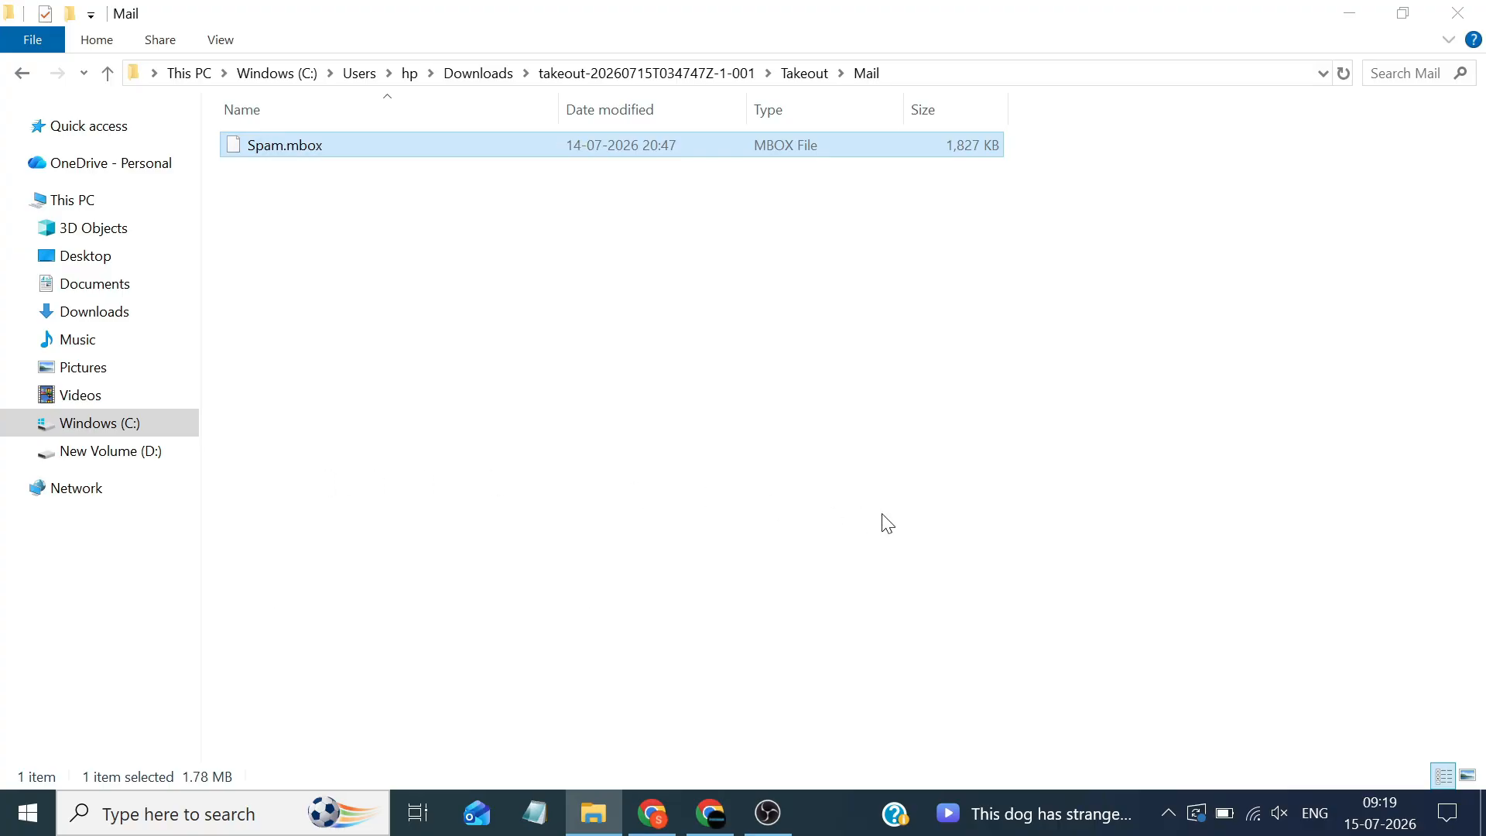
click(1481, 812)
Paste Spam.mbox onto the desktop and bring the Chrome Gmail inbox back to the front
right_click(951, 76)
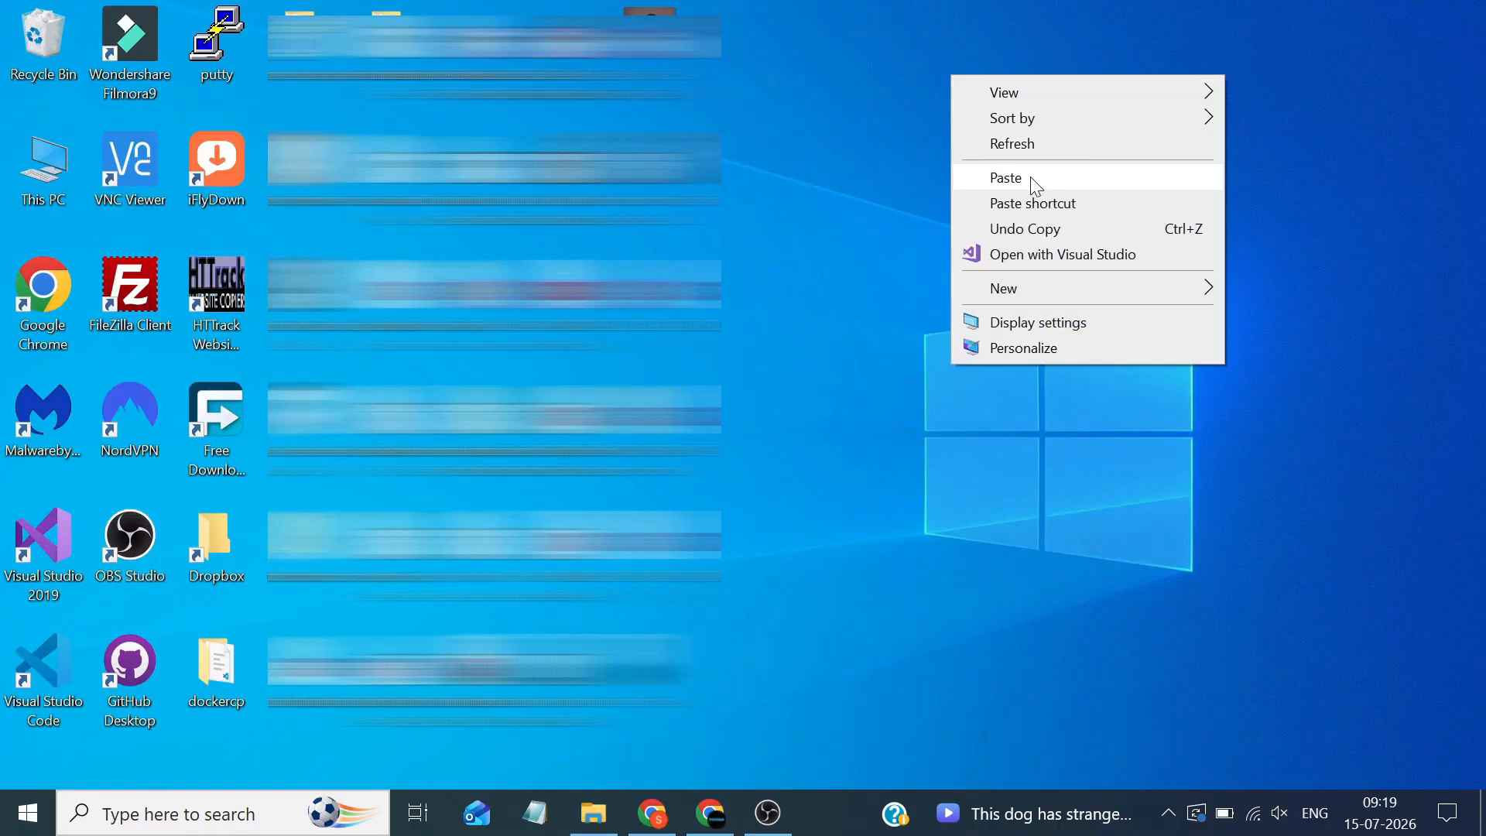
click(1033, 180)
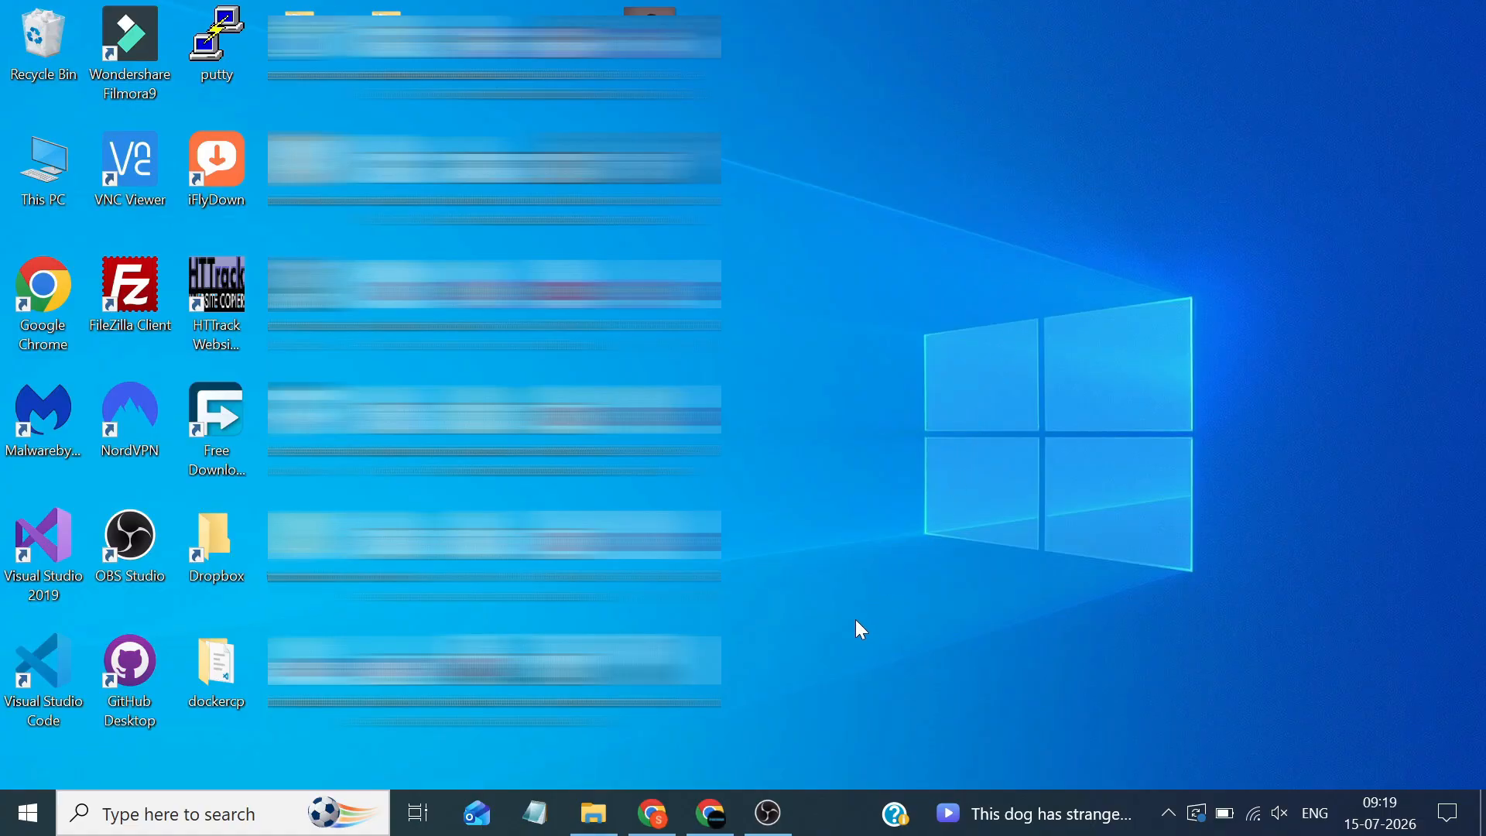
click(656, 816)
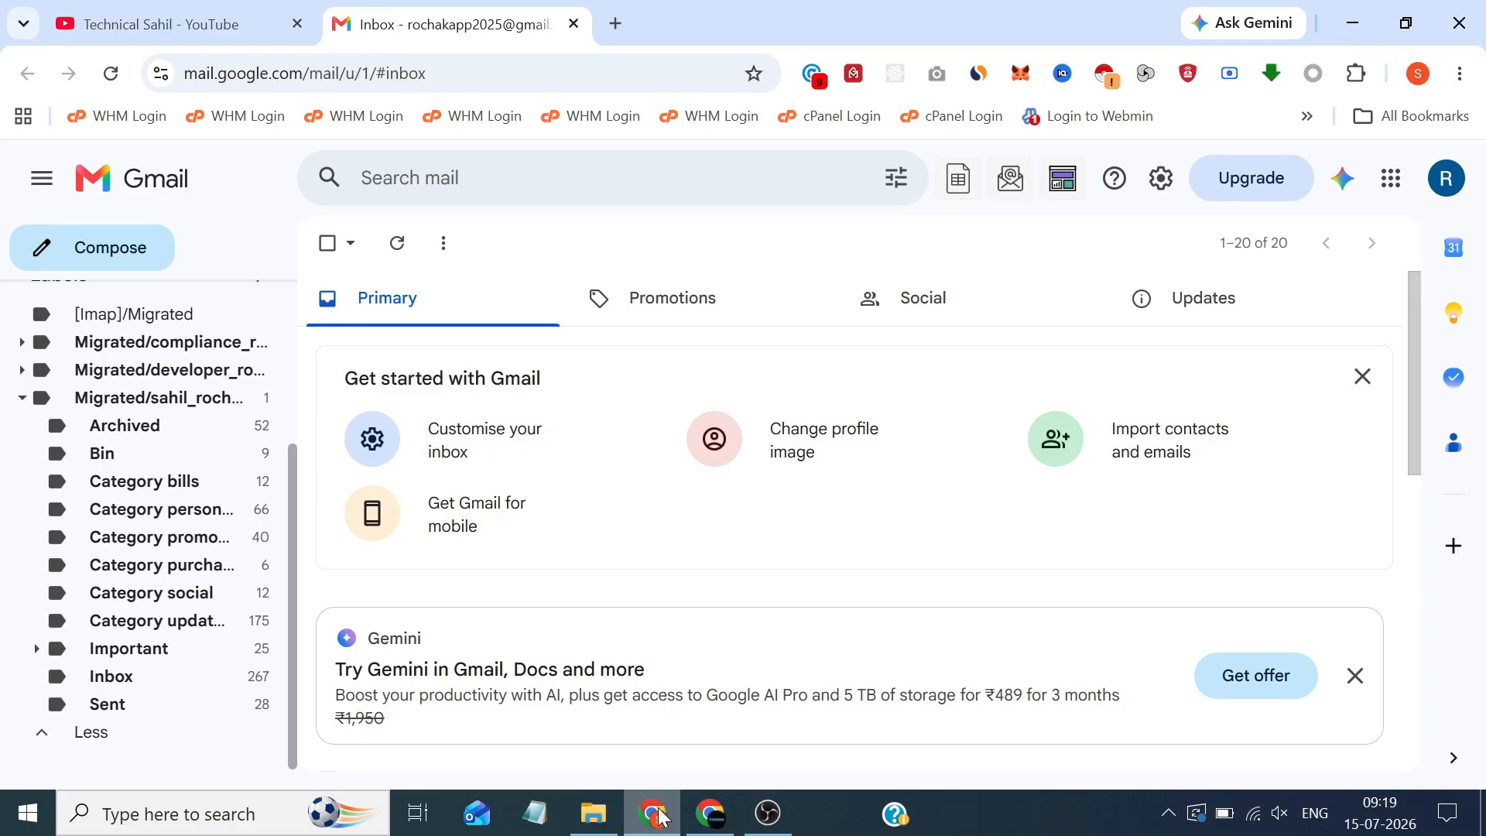
Open Gmail's Forwarding and POP/IMAP settings and scroll down to the IMAP access options
click(1161, 178)
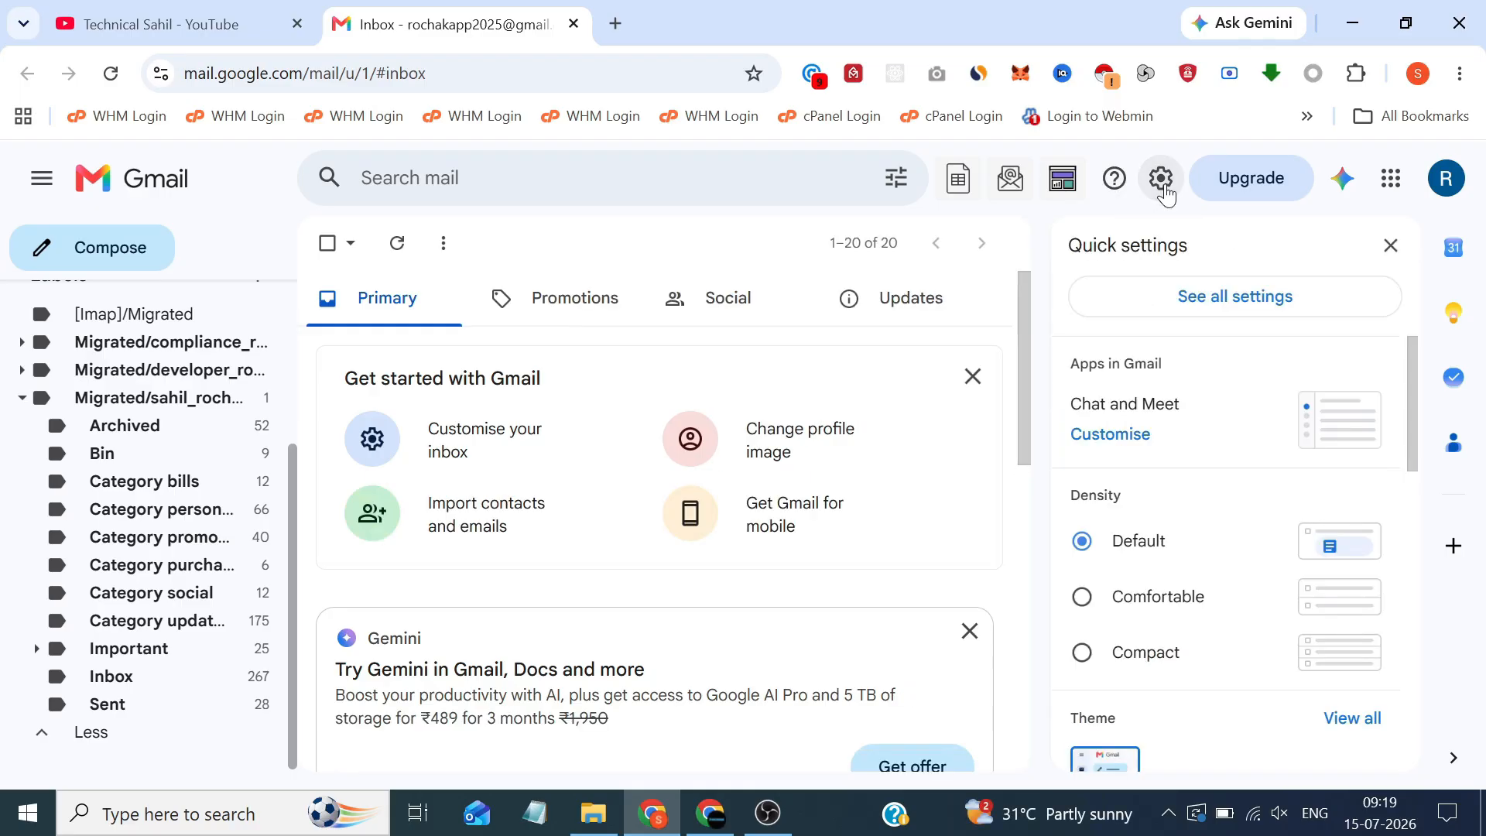
click(1224, 298)
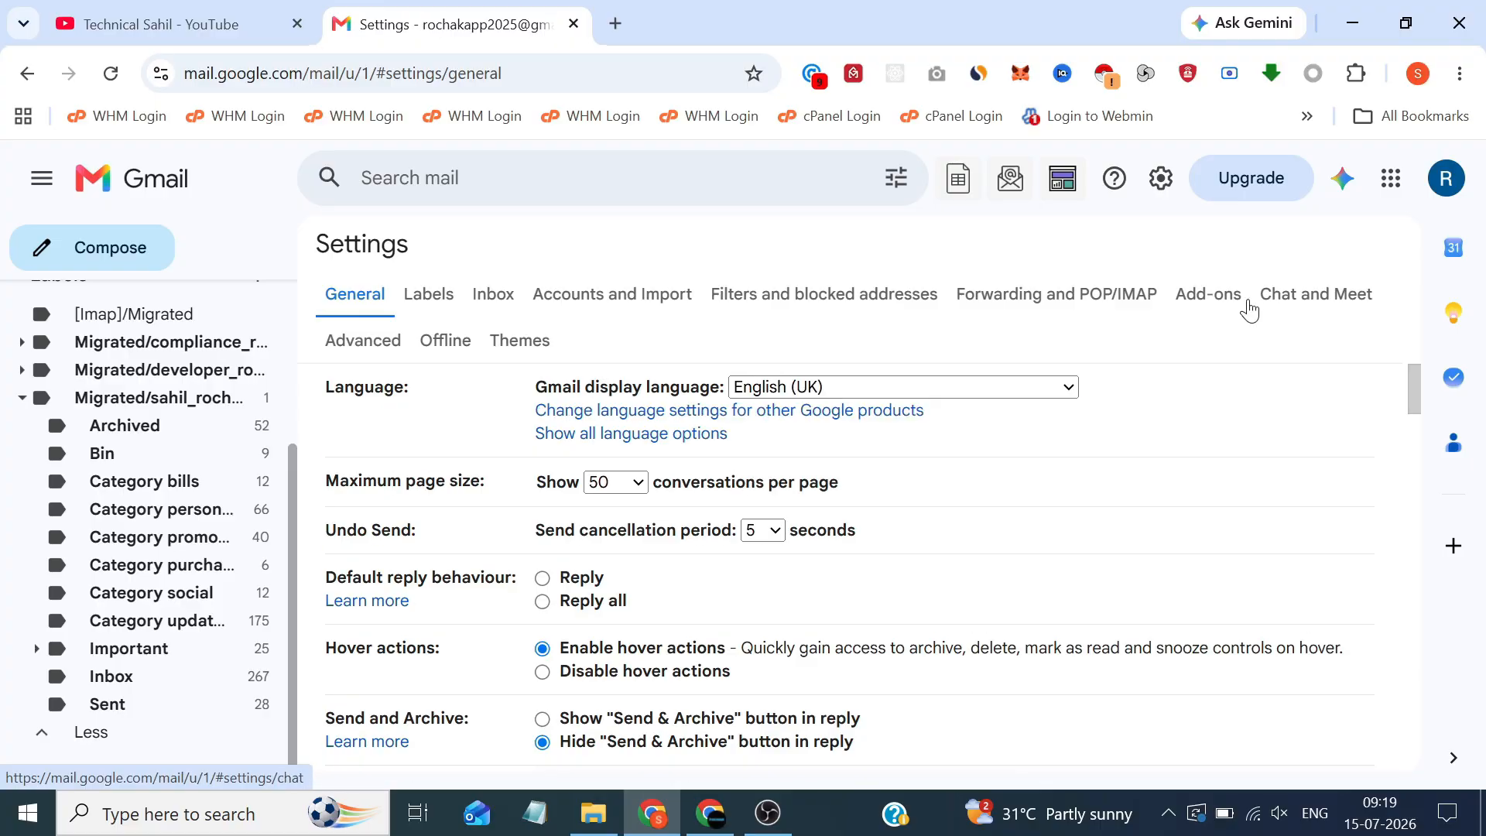
click(1158, 300)
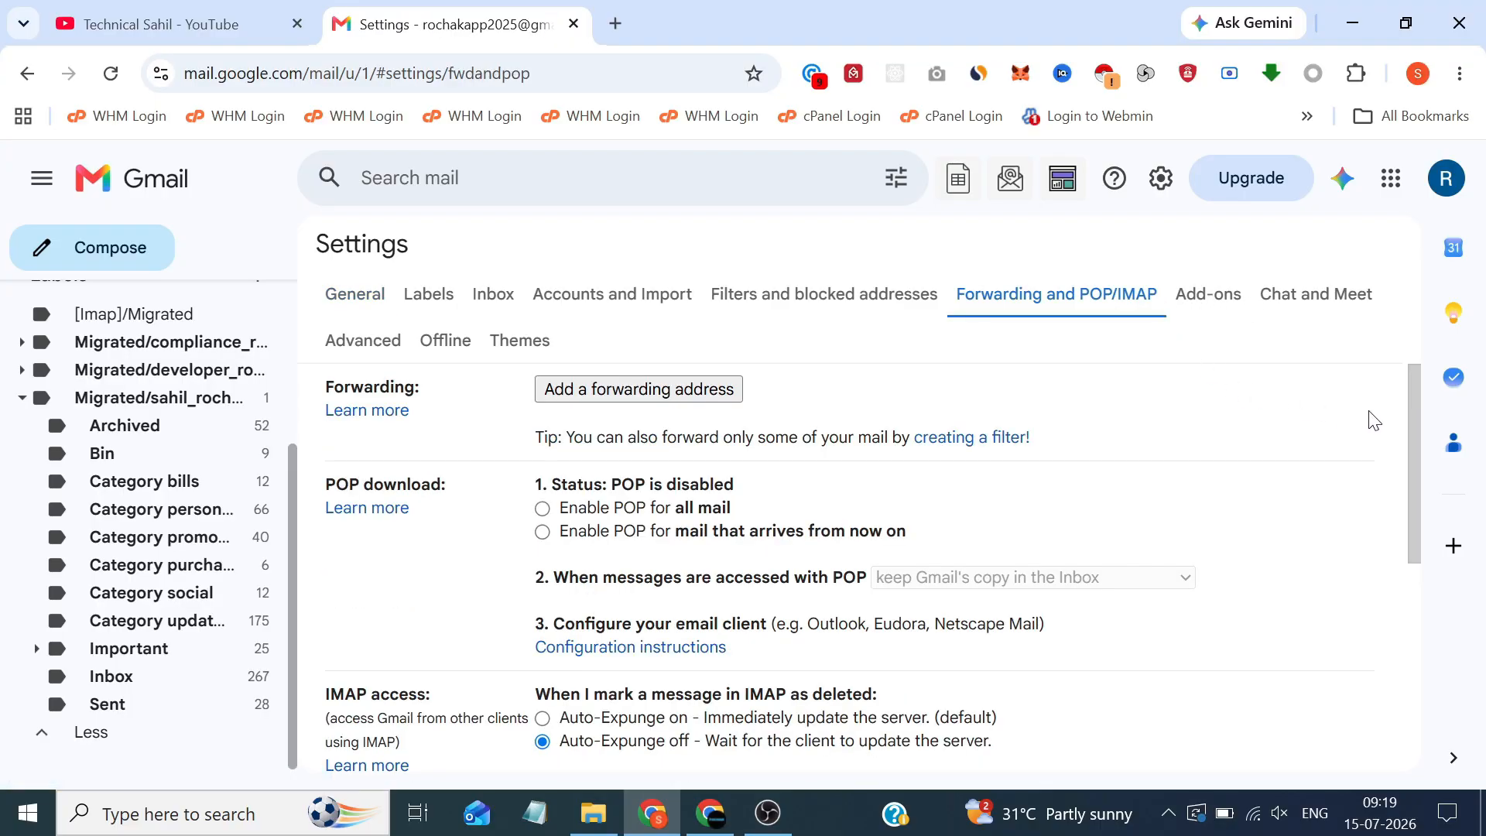
drag(1418, 405, 1440, 577)
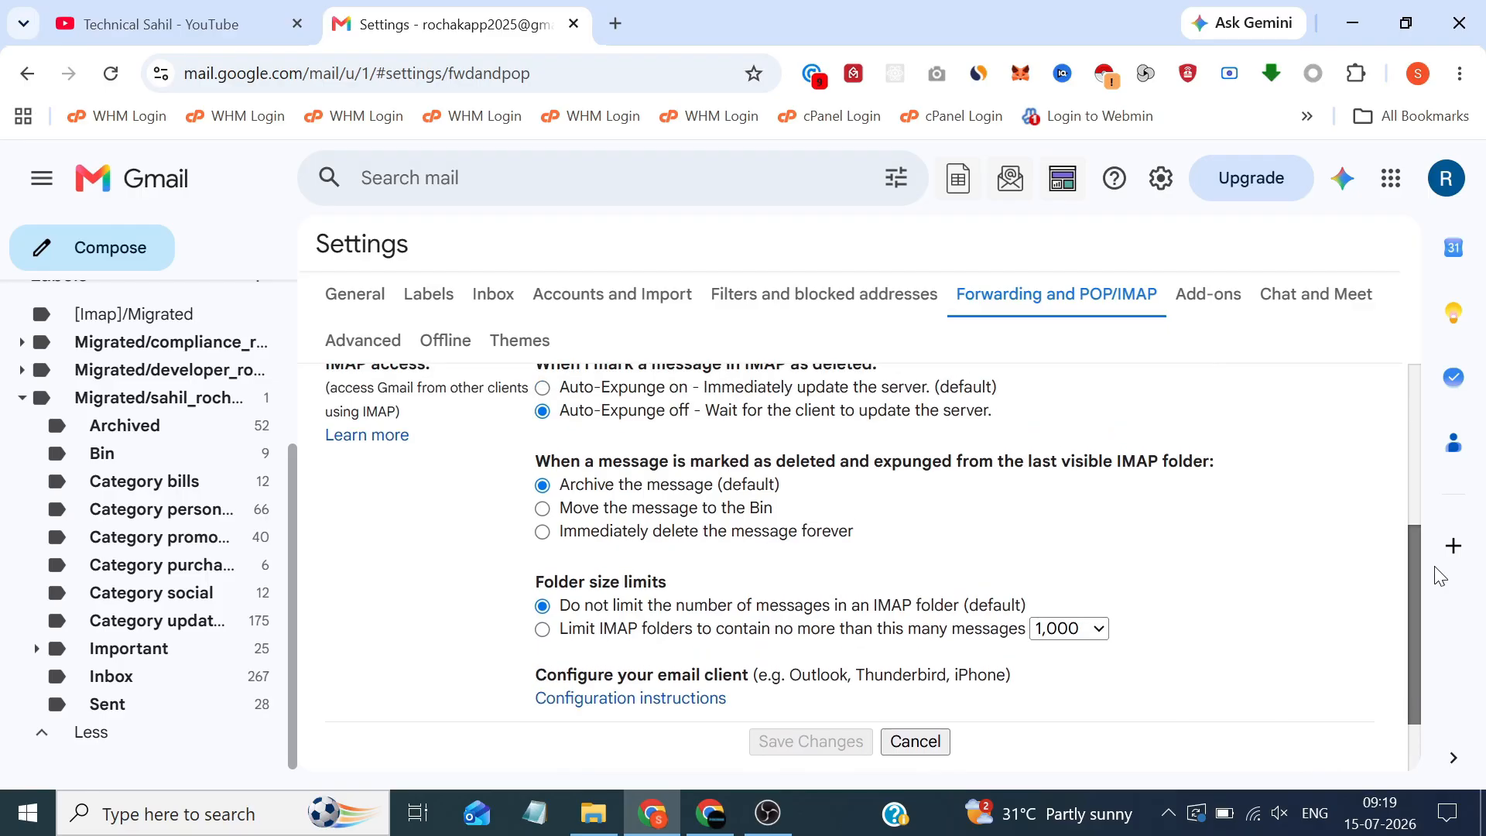
drag(1439, 576, 1443, 571)
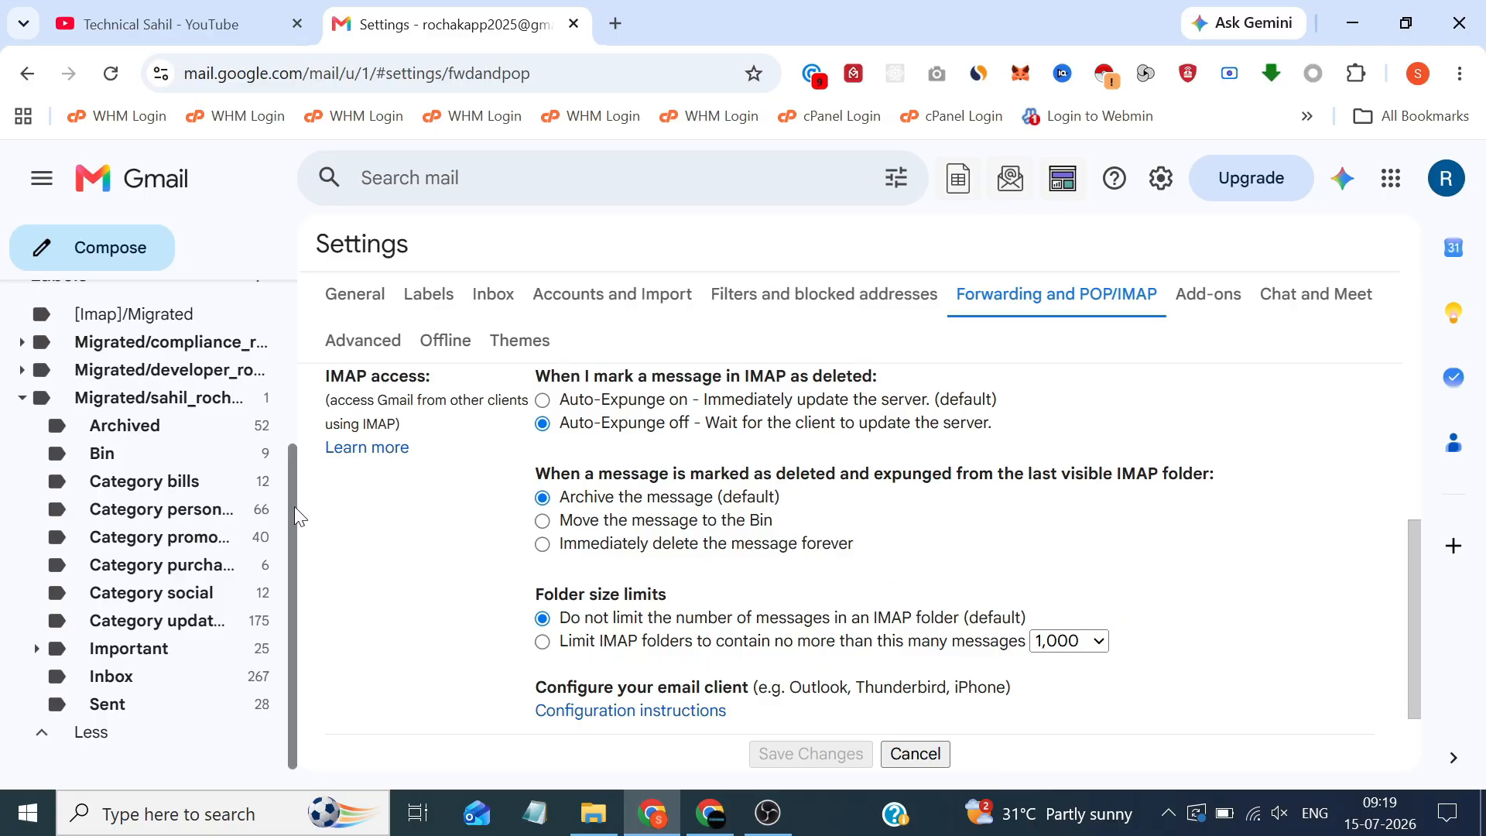
drag(294, 505, 303, 489)
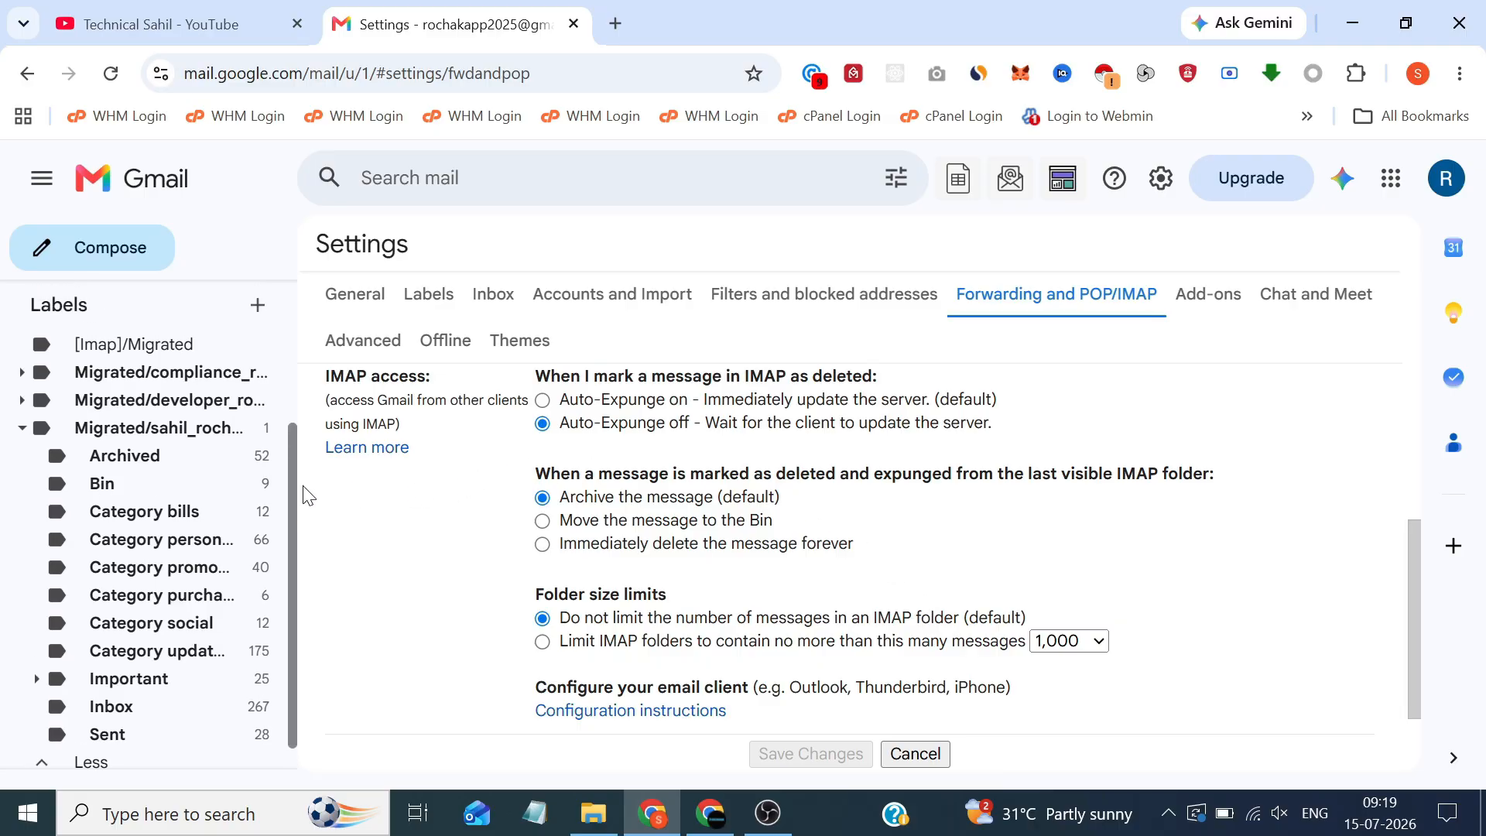
click(256, 305)
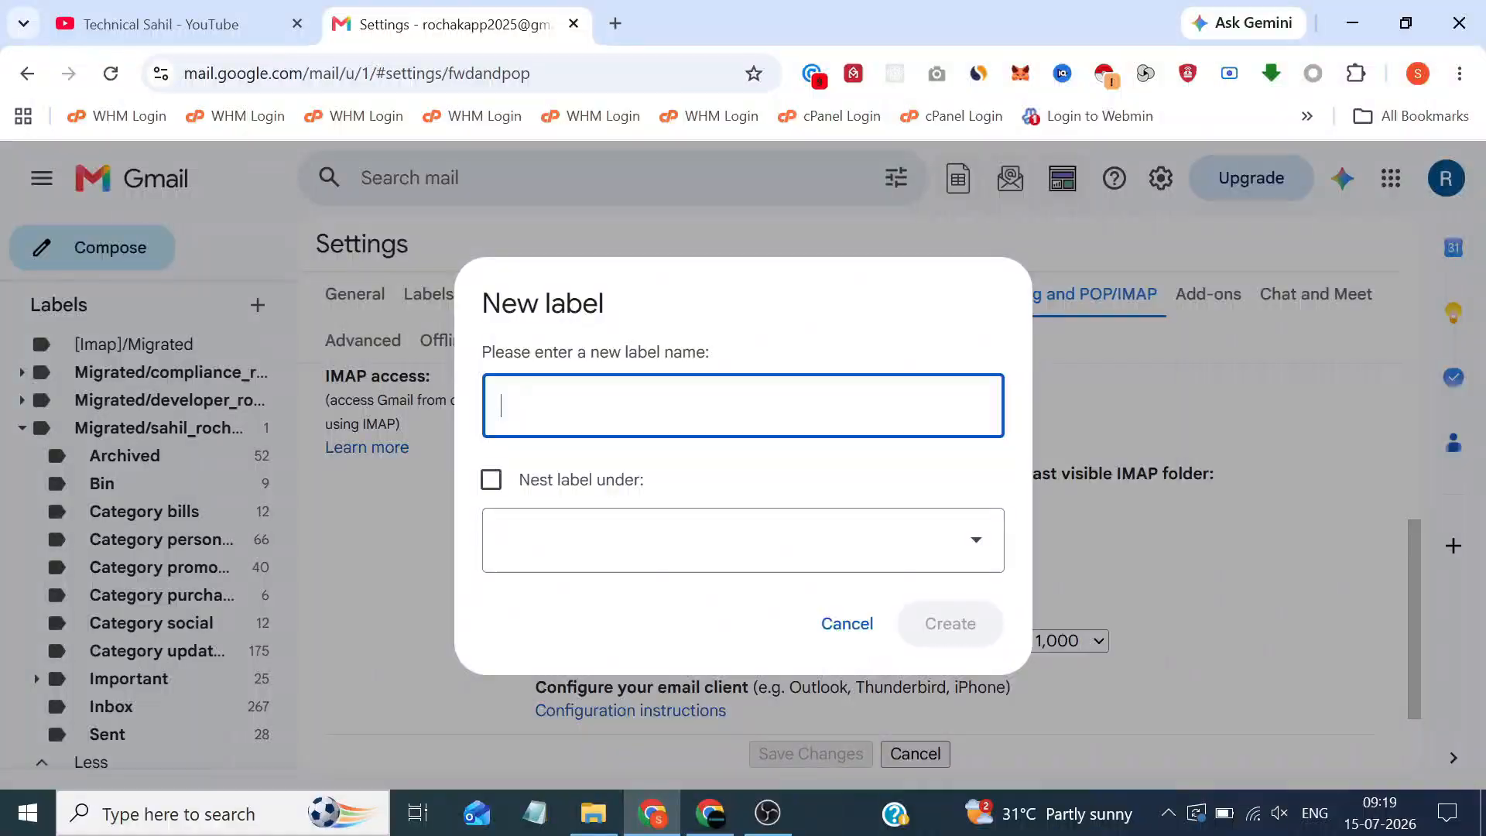
click(583, 480)
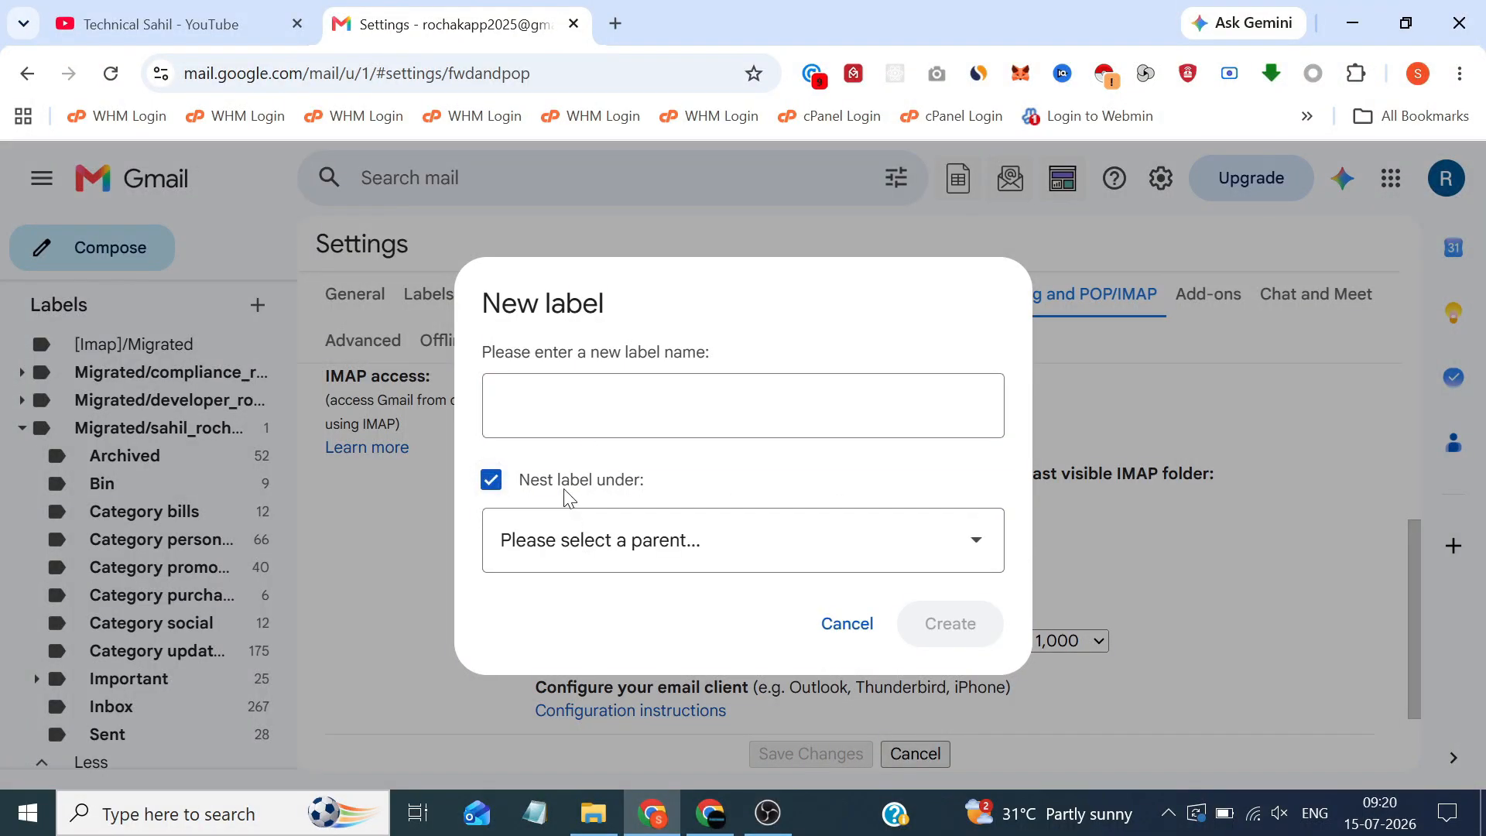
click(566, 492)
click(847, 623)
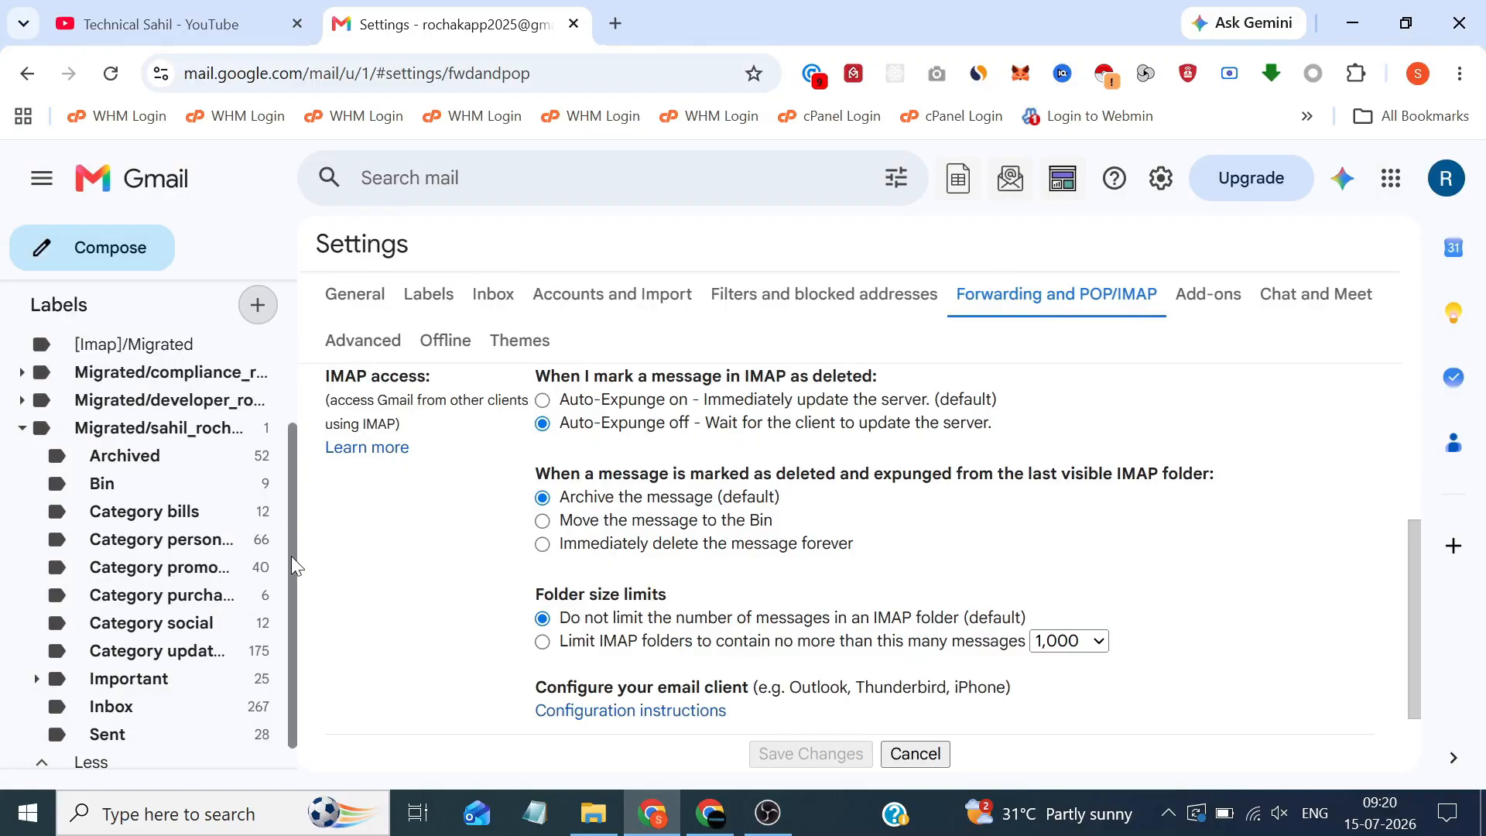
scroll(294, 554, down, 1)
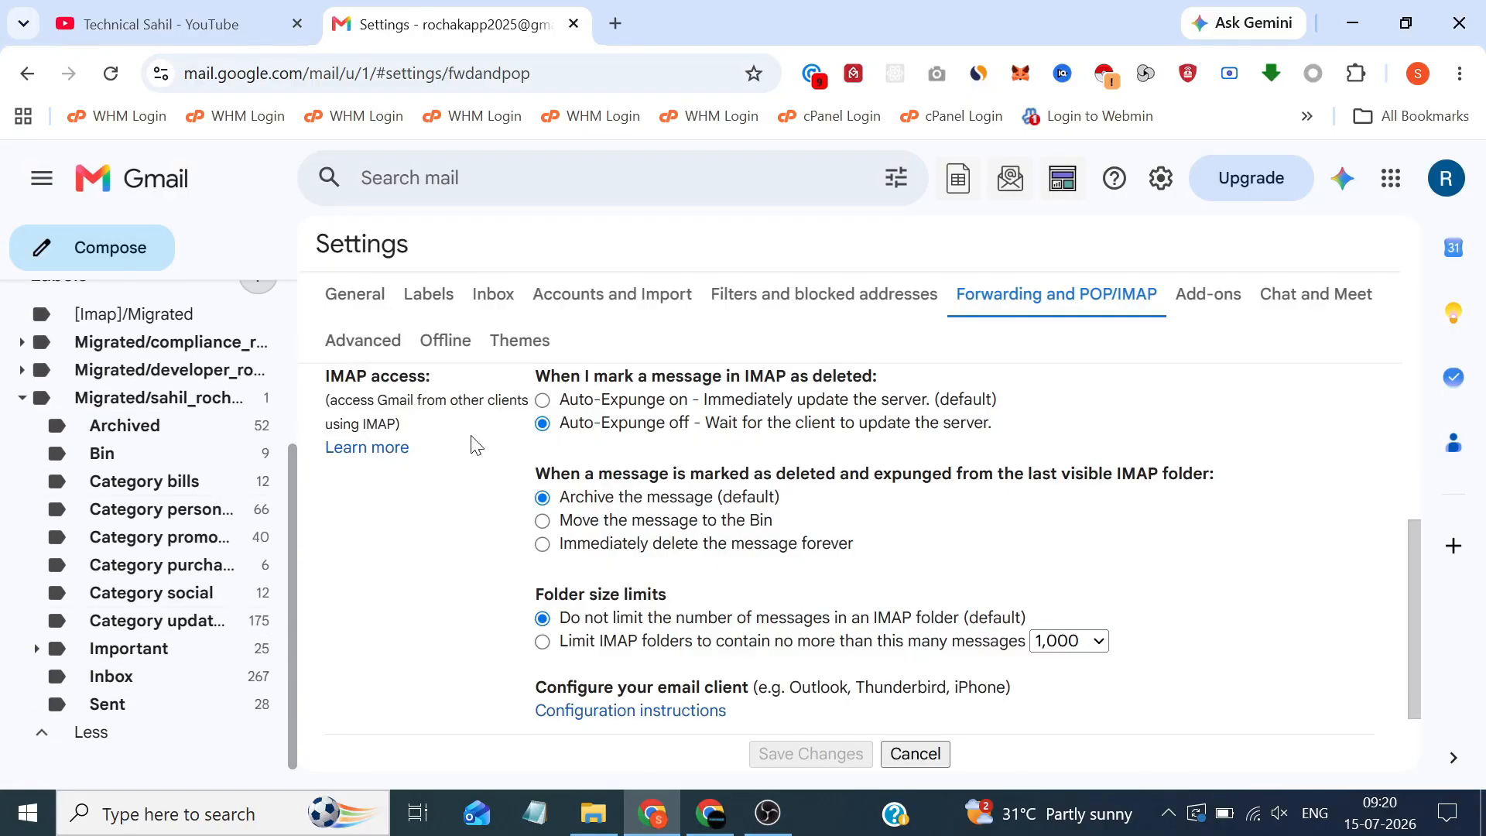
Search Google for 'download thunderbird' in a new tab and open the thunderbird.net download page
click(610, 4)
text(download thu)
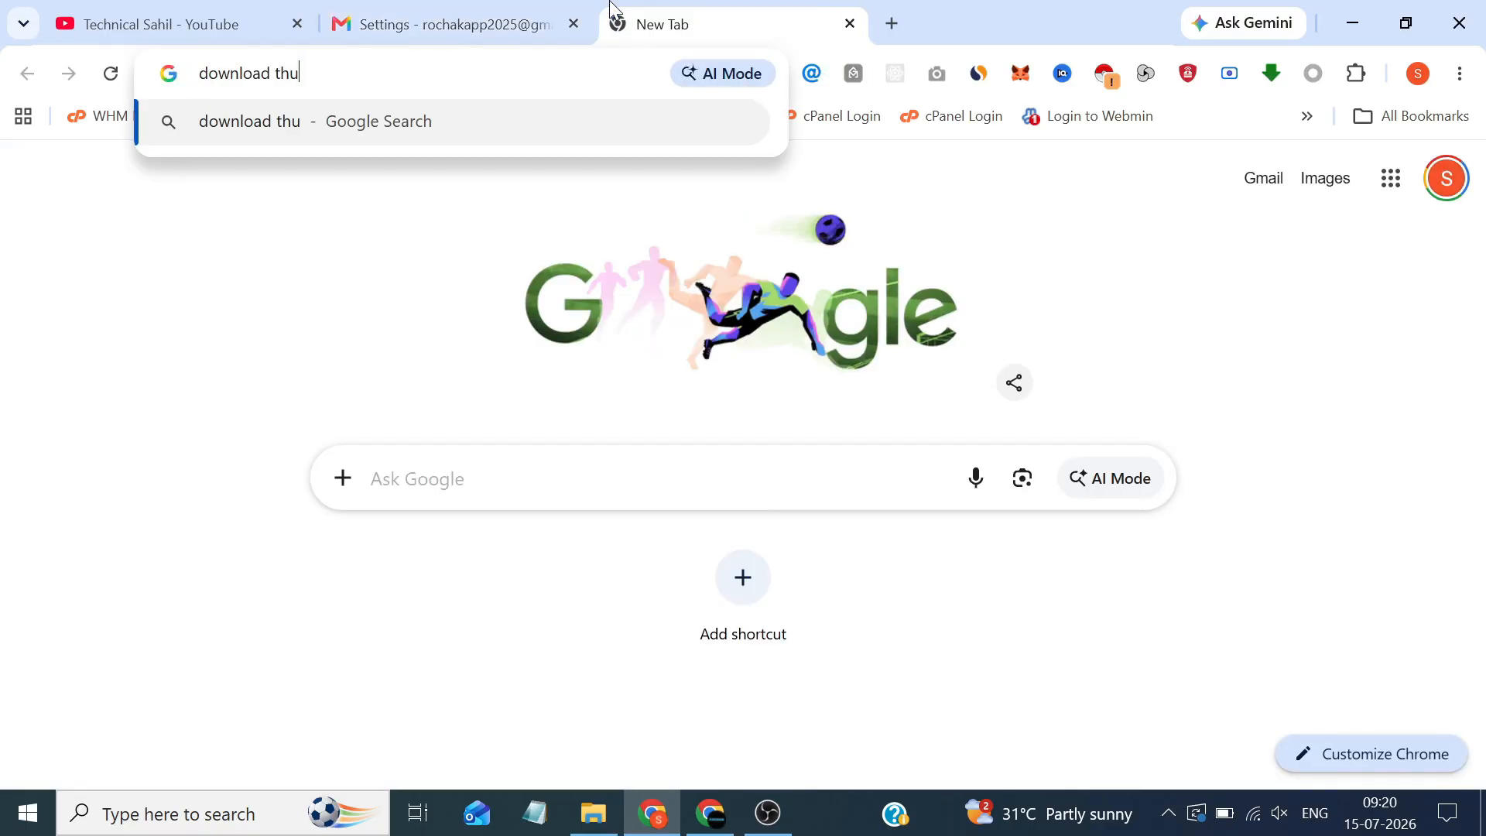
text(nderbird)
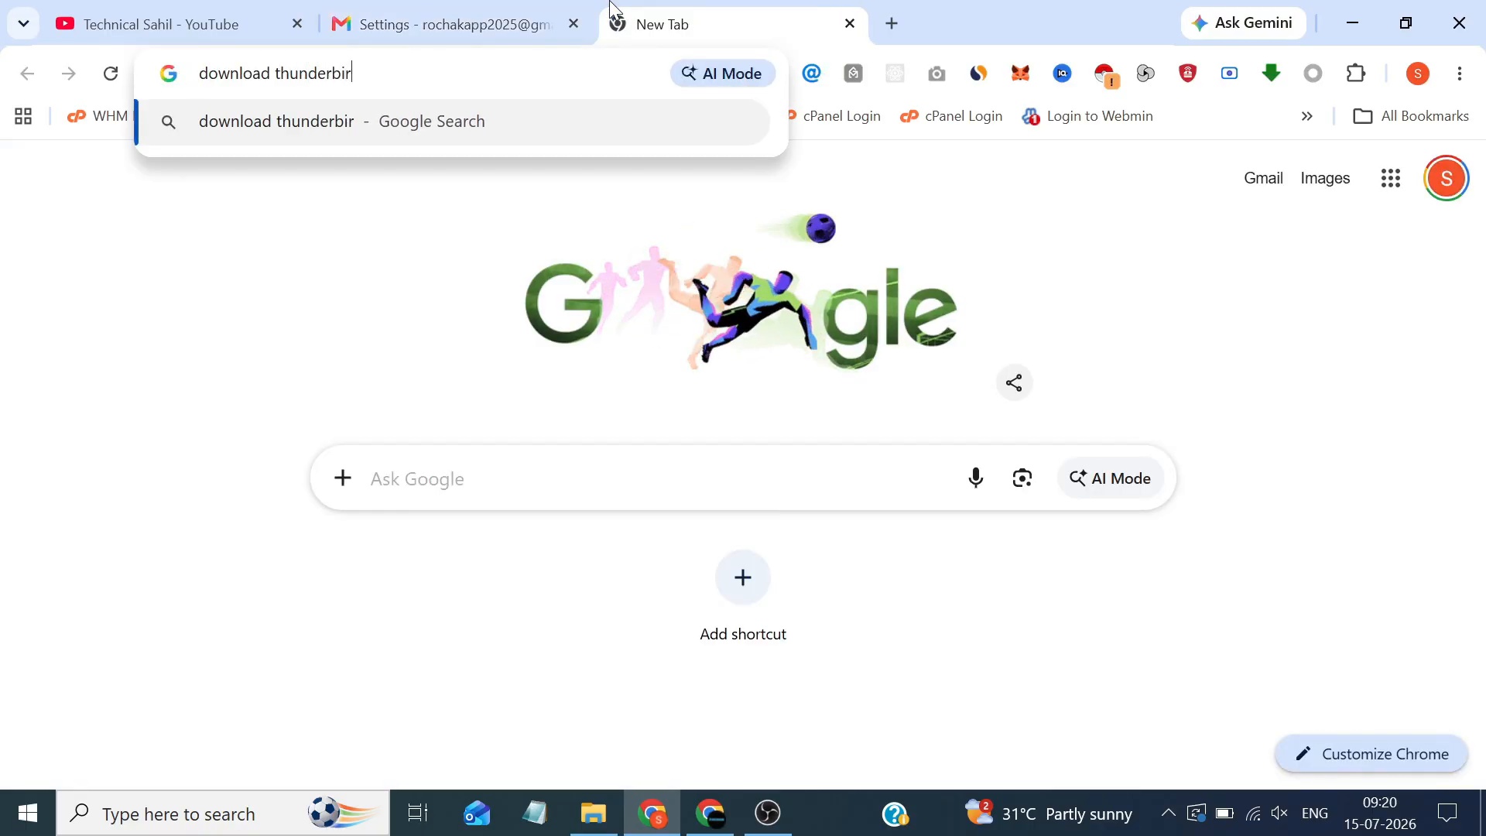
key(Return)
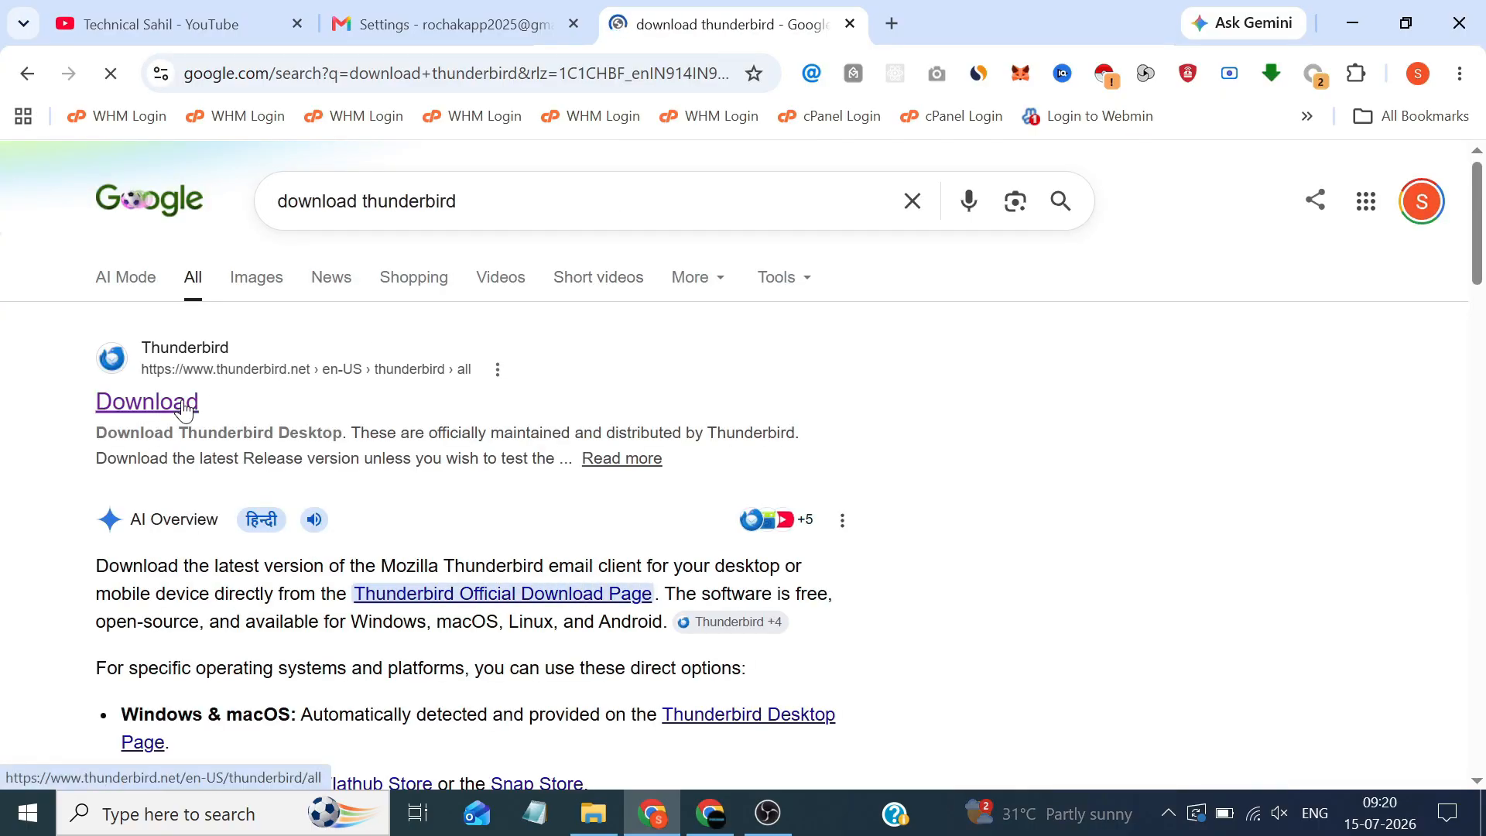
click(184, 408)
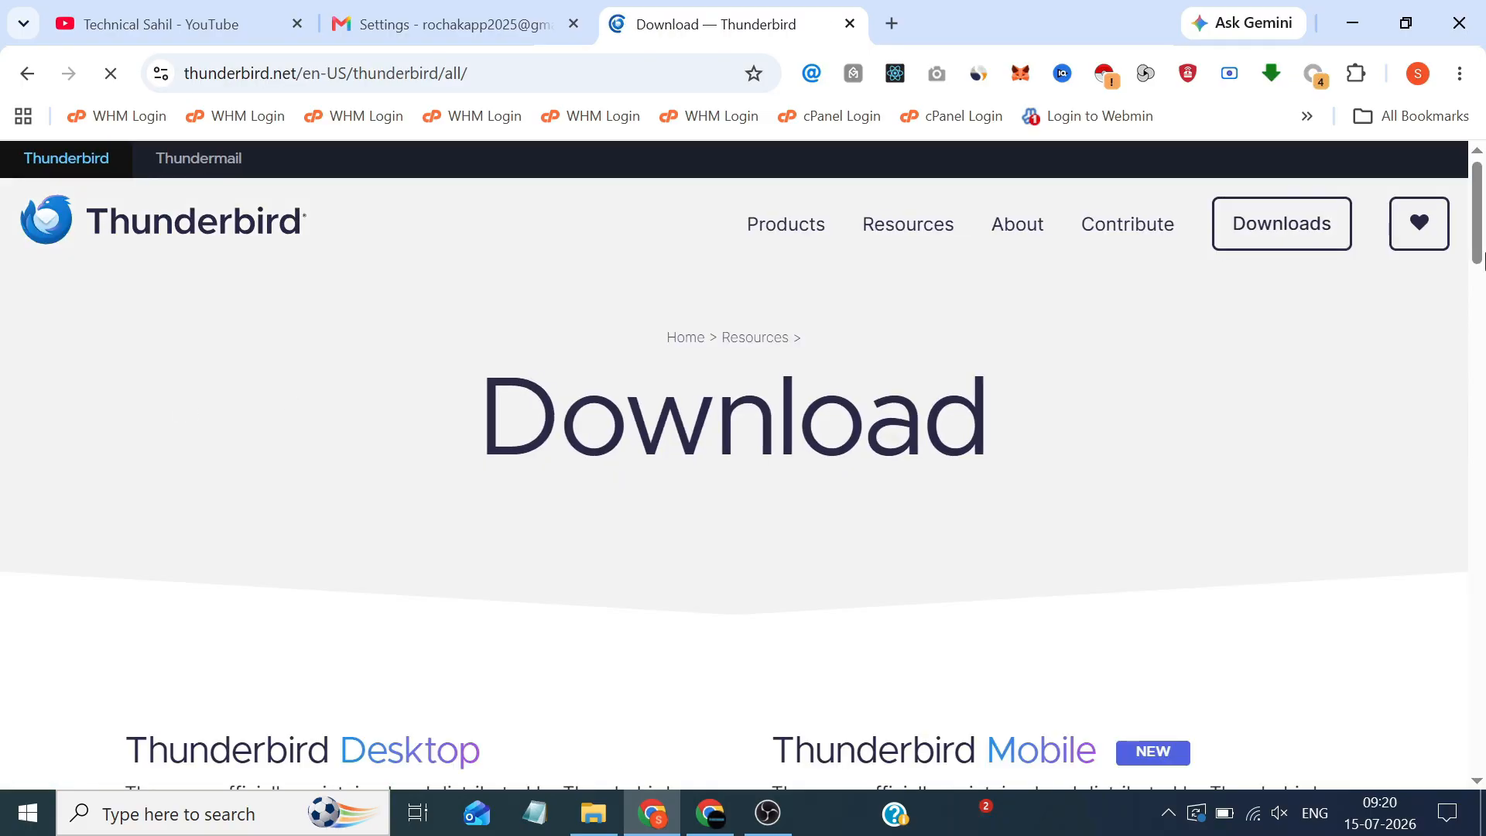
Download the 77.6 MB Thunderbird Setup 152.0.1 installer and reveal it in the Downloads folder
drag(1483, 225, 1482, 331)
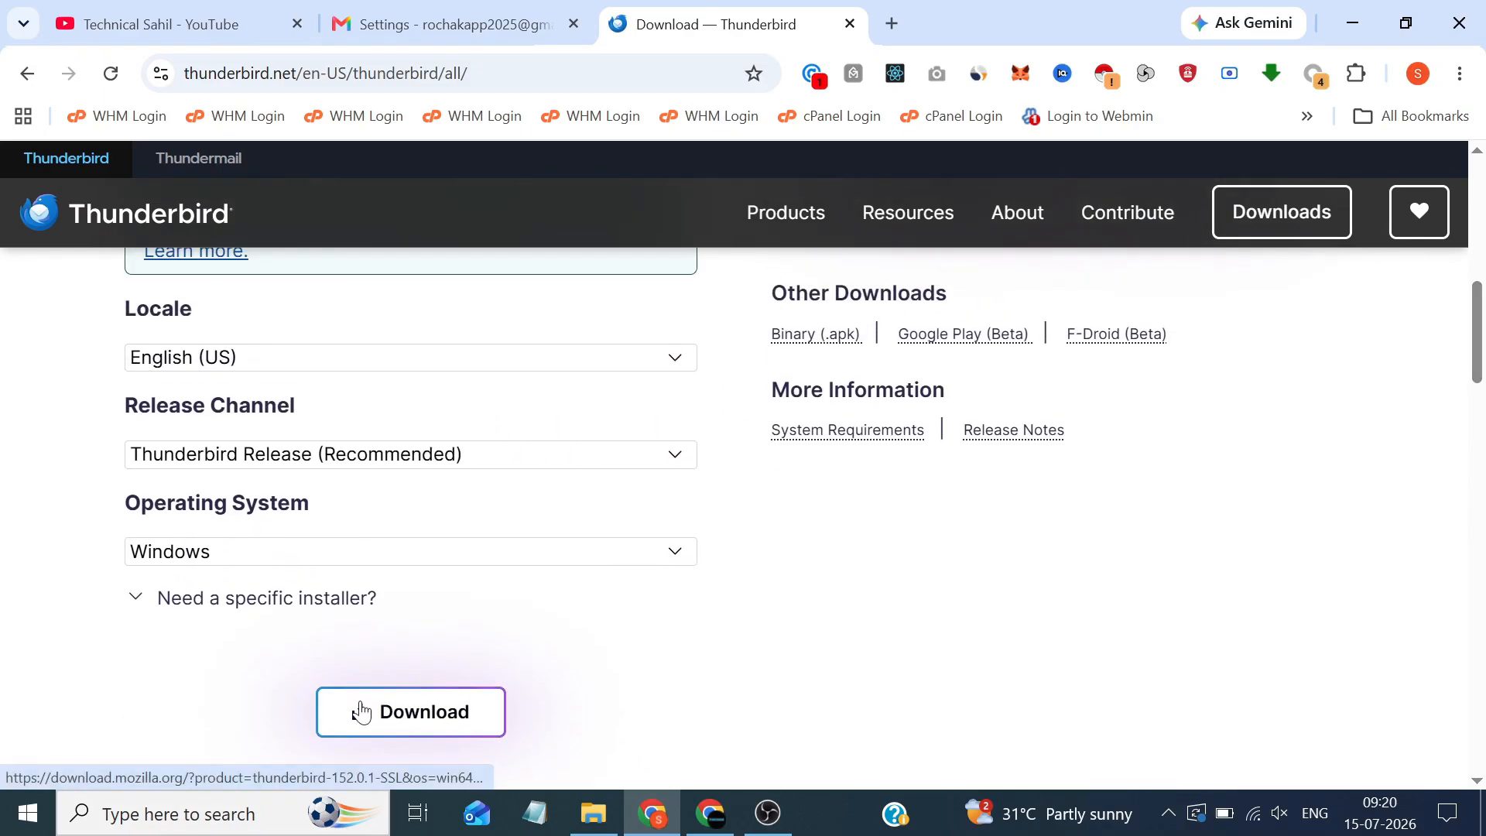
click(385, 723)
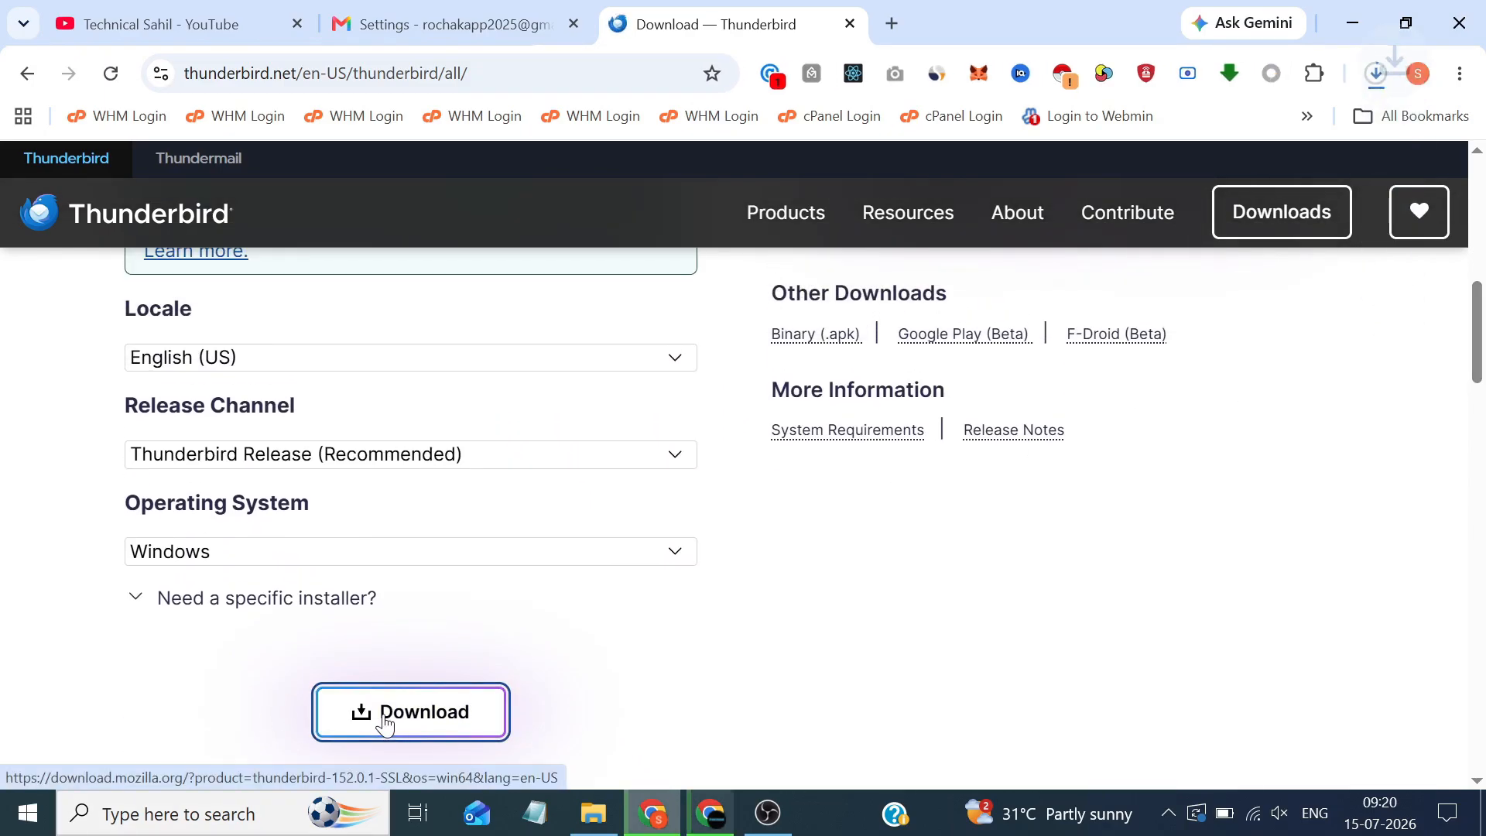
click(1375, 77)
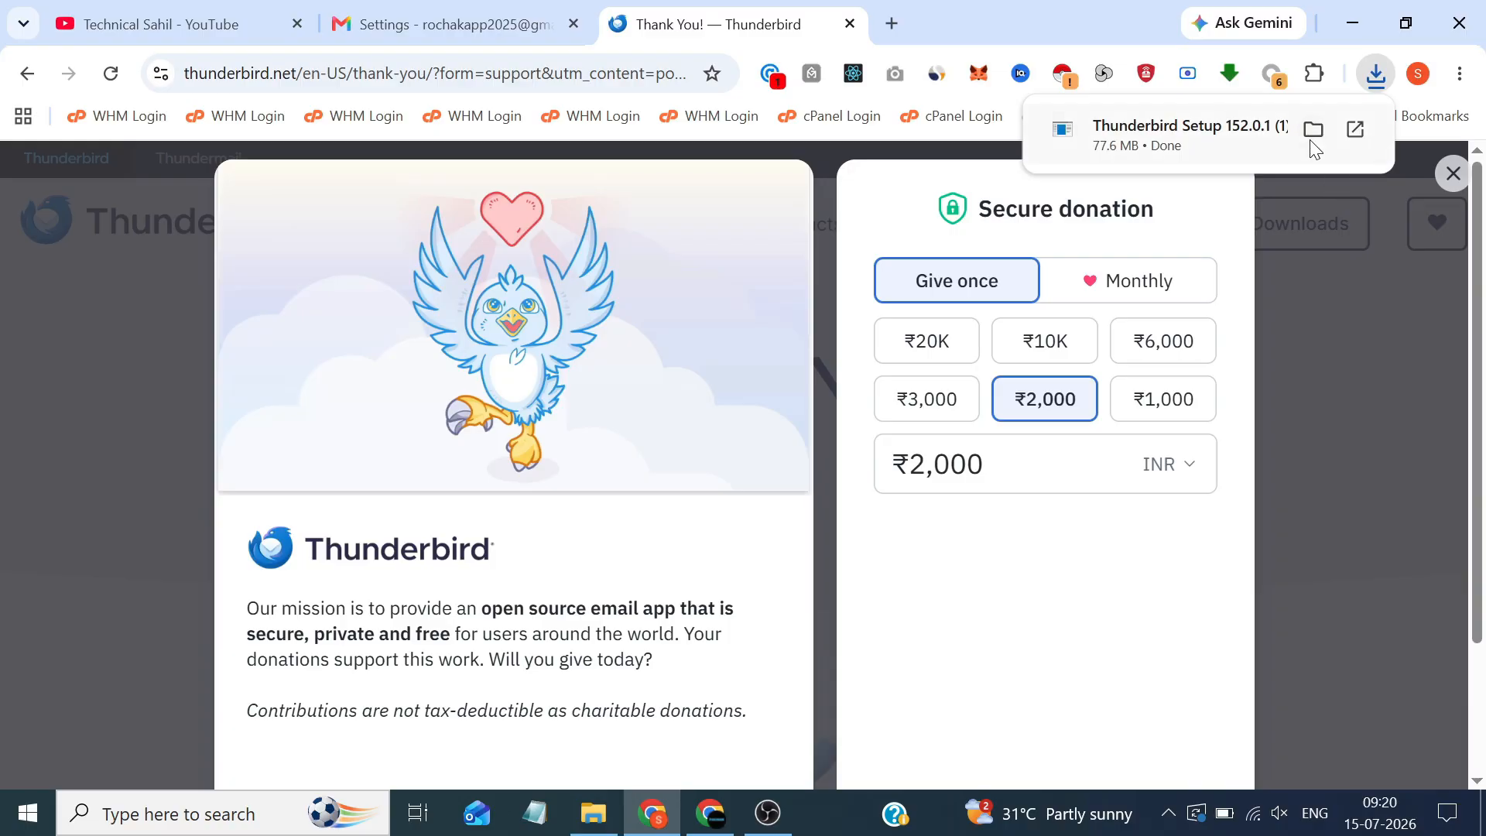
click(1311, 136)
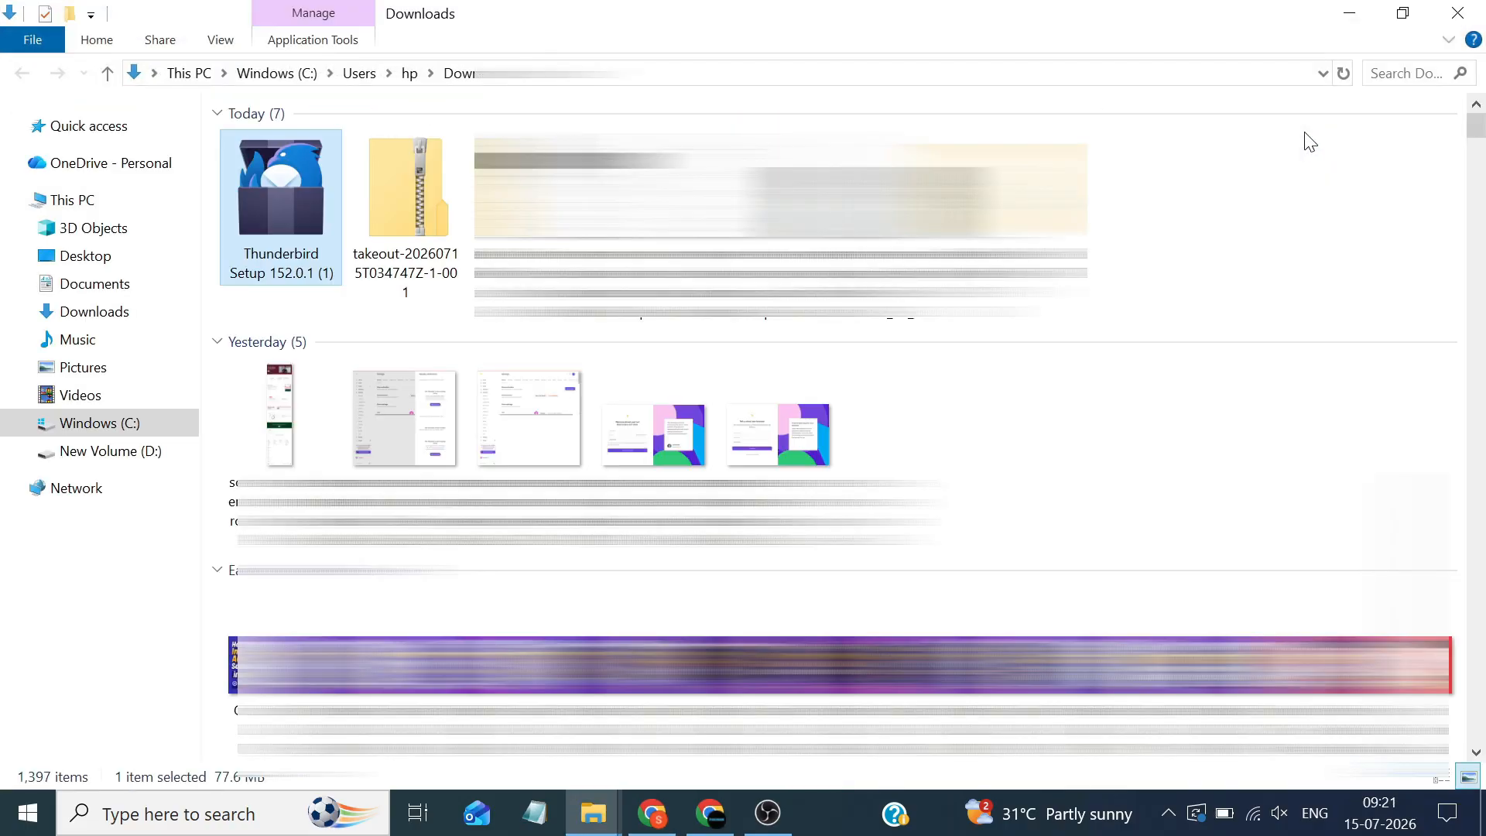
Install Thunderbird with the Standard setup type and launch it from the taskbar
key(Return)
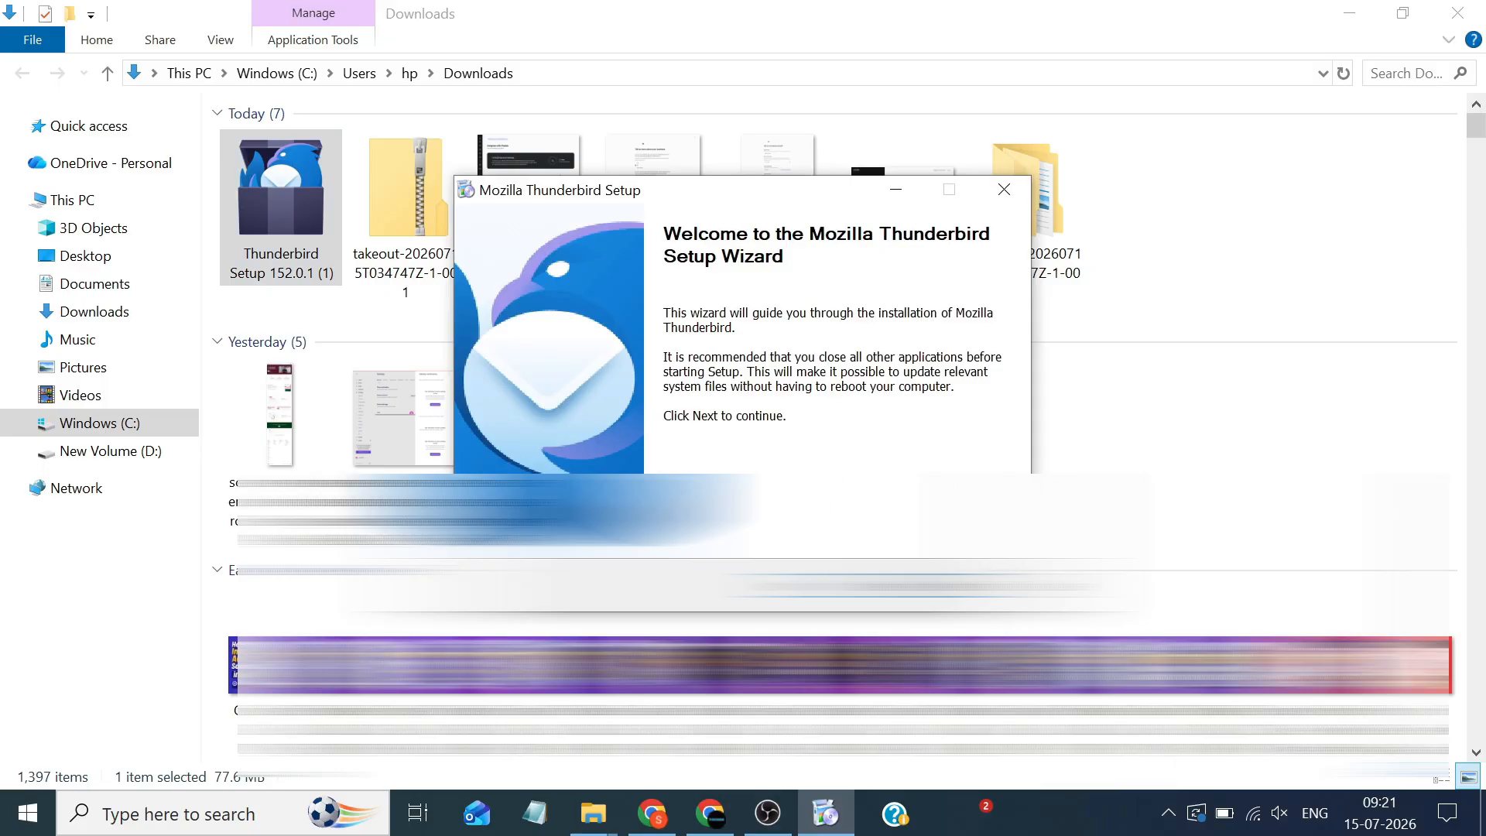
key(Return)
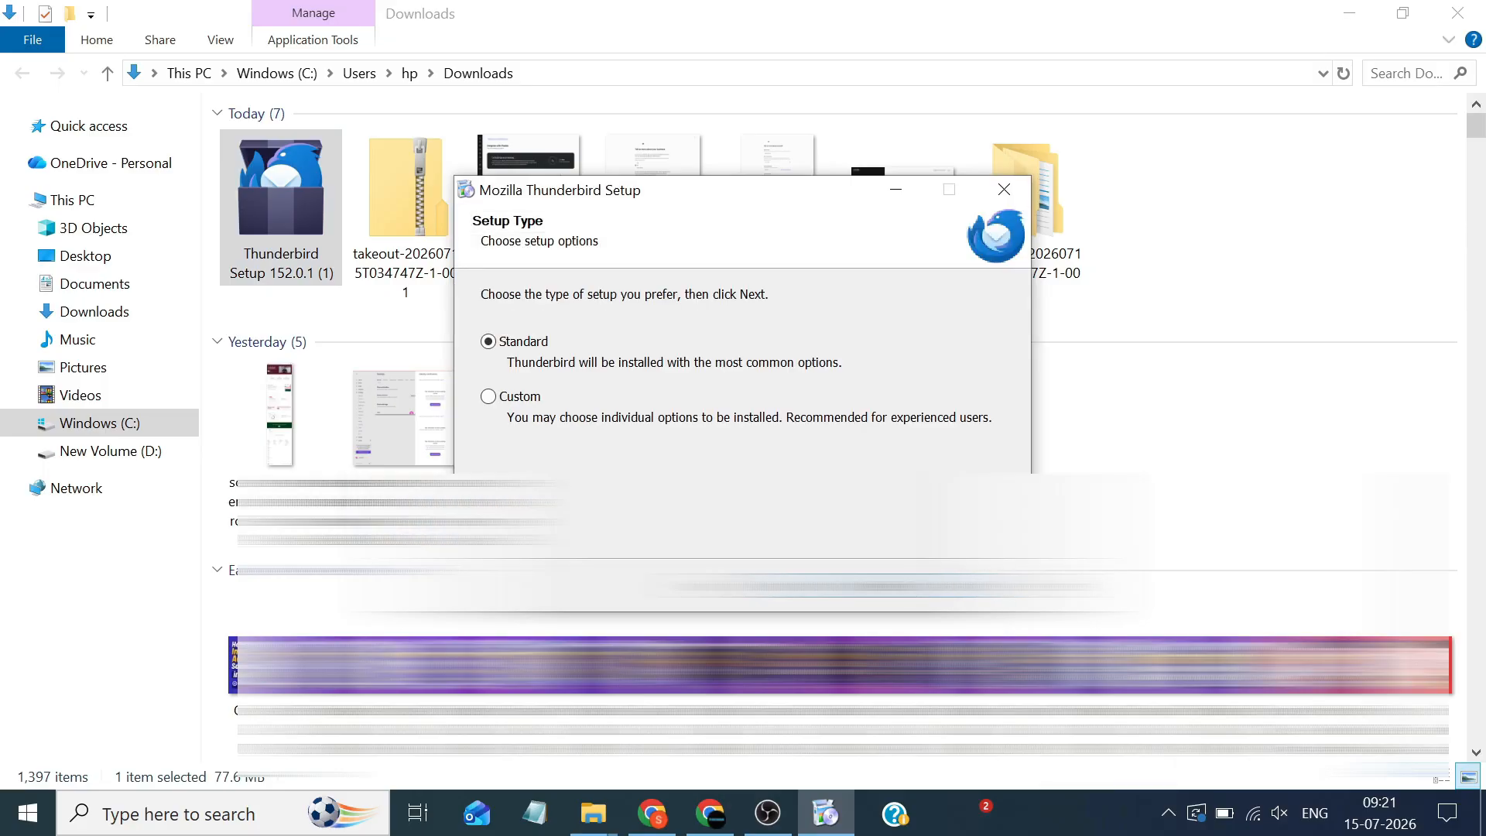
key(Return)
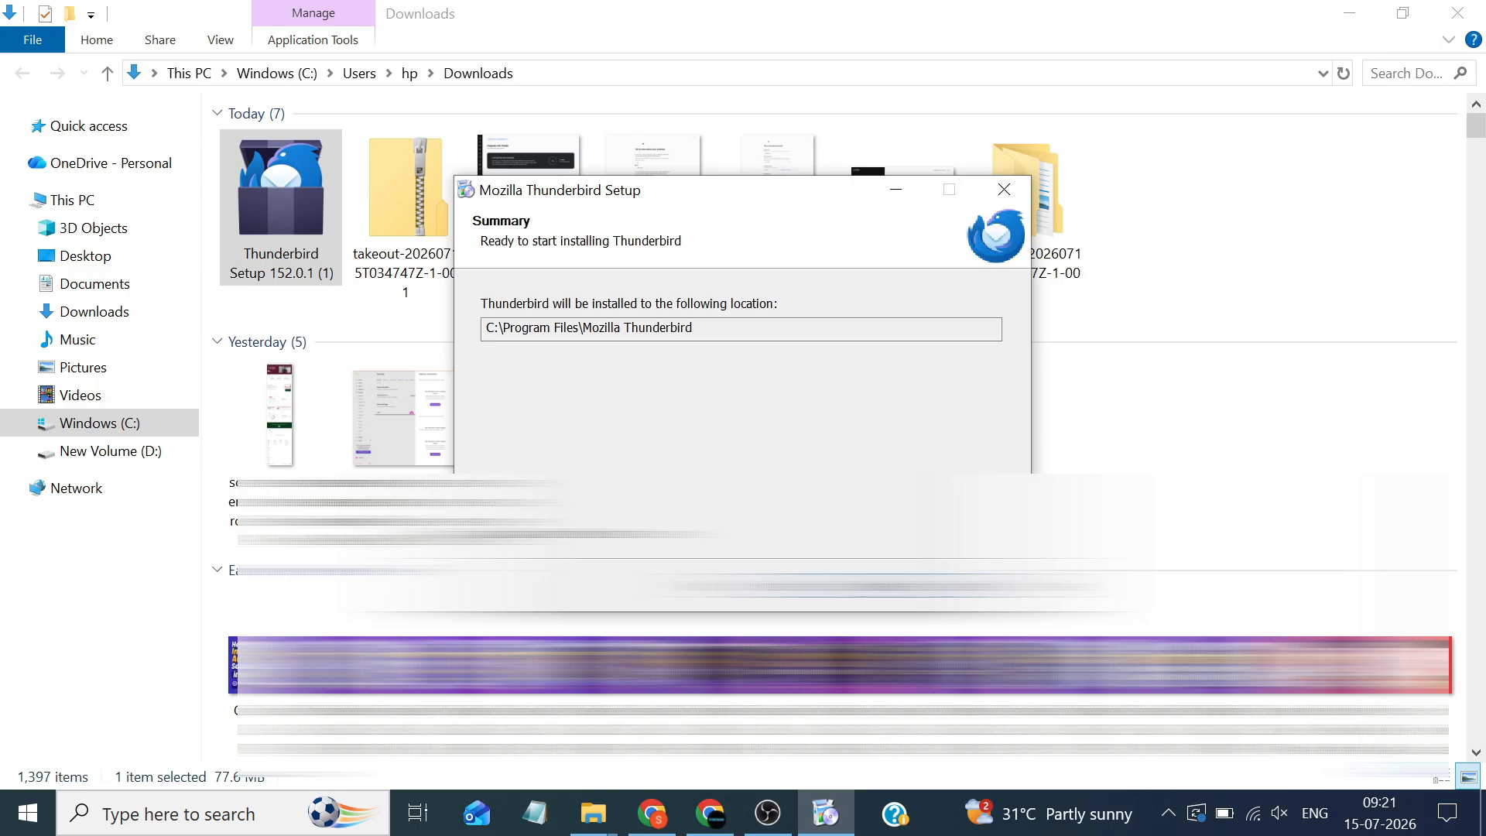
key(Return)
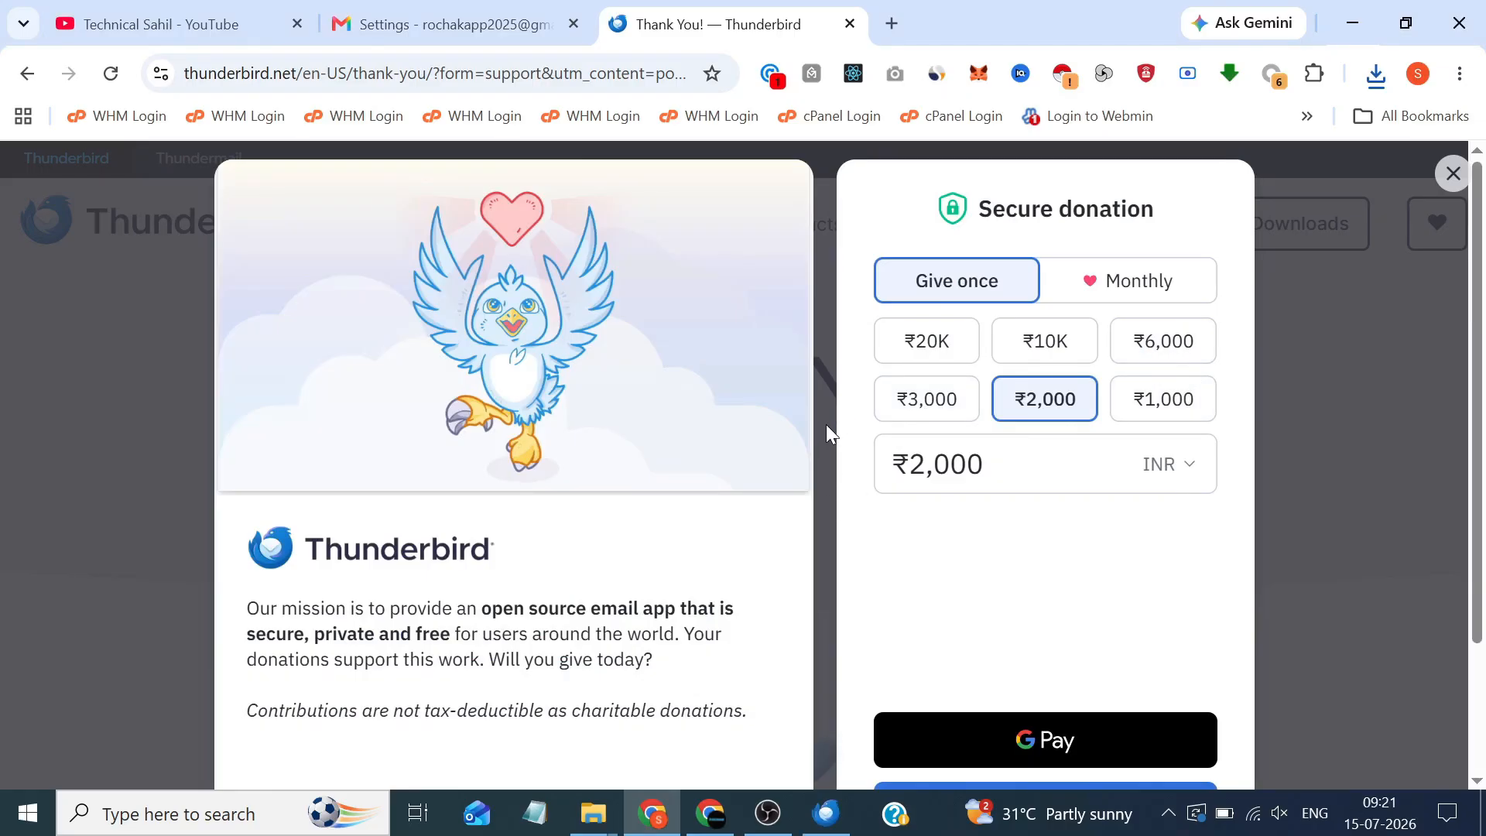
click(824, 828)
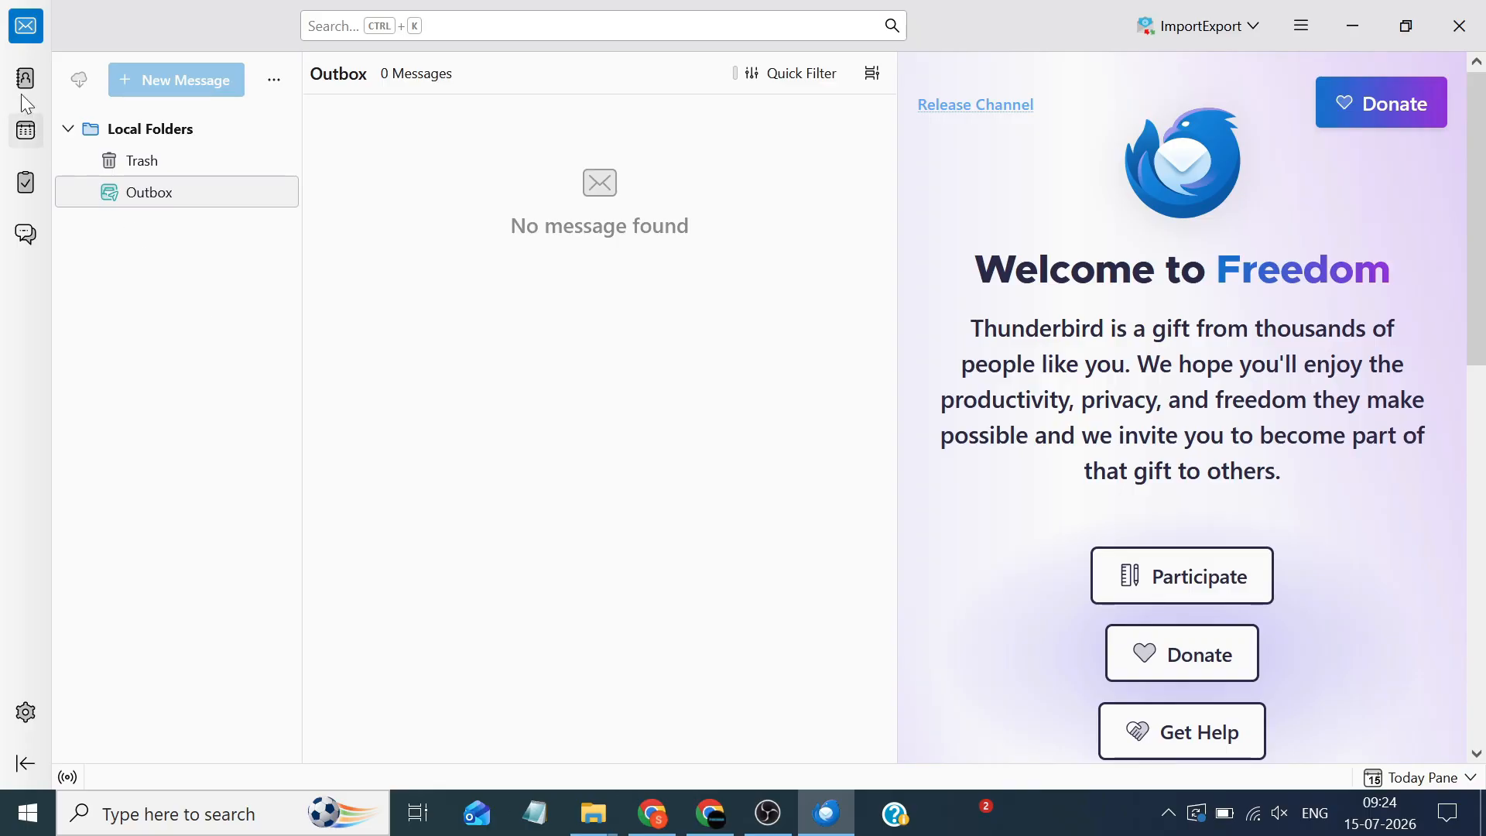
click(31, 704)
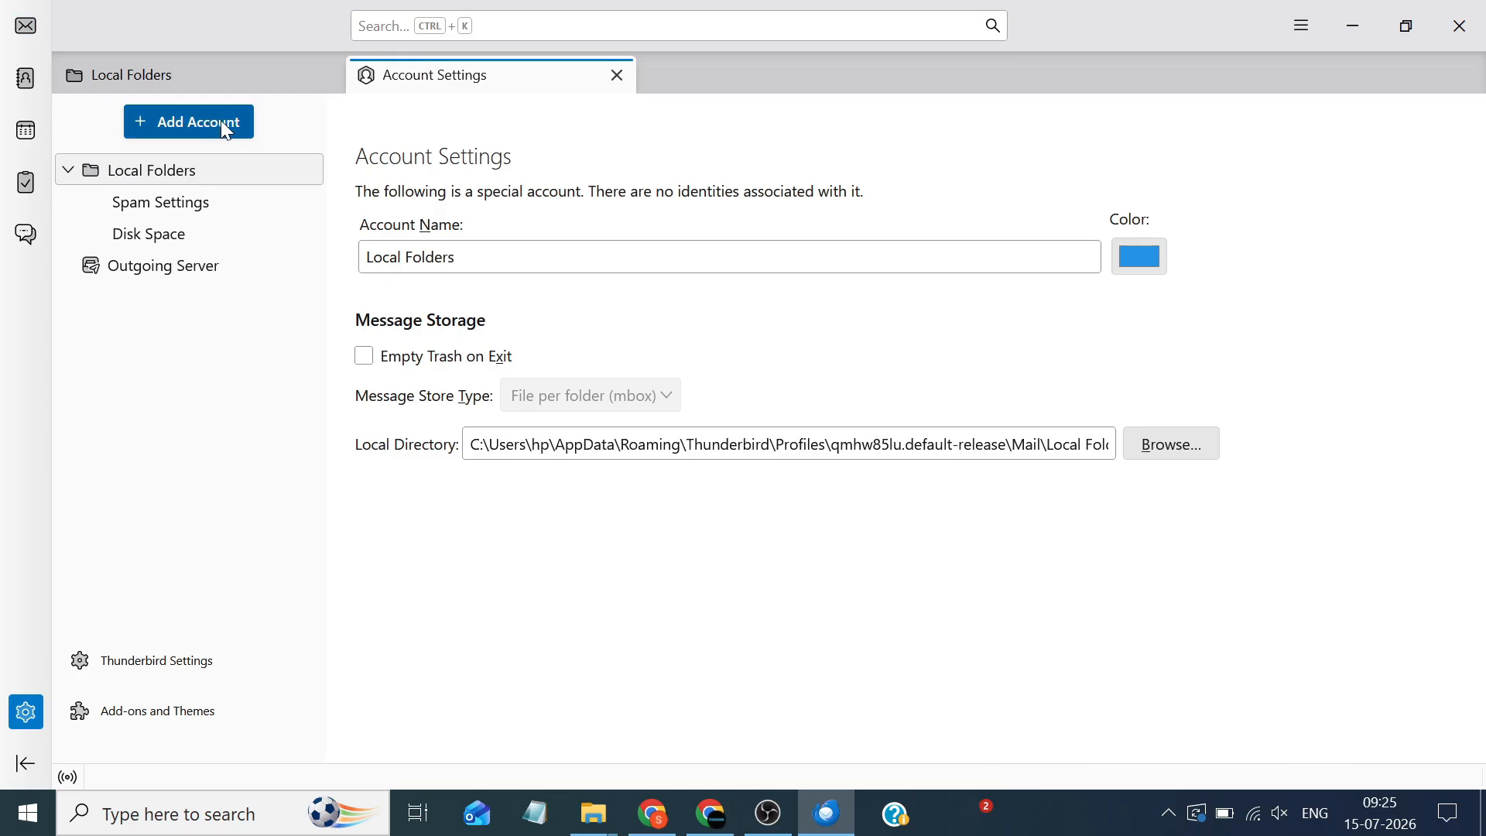
click(222, 126)
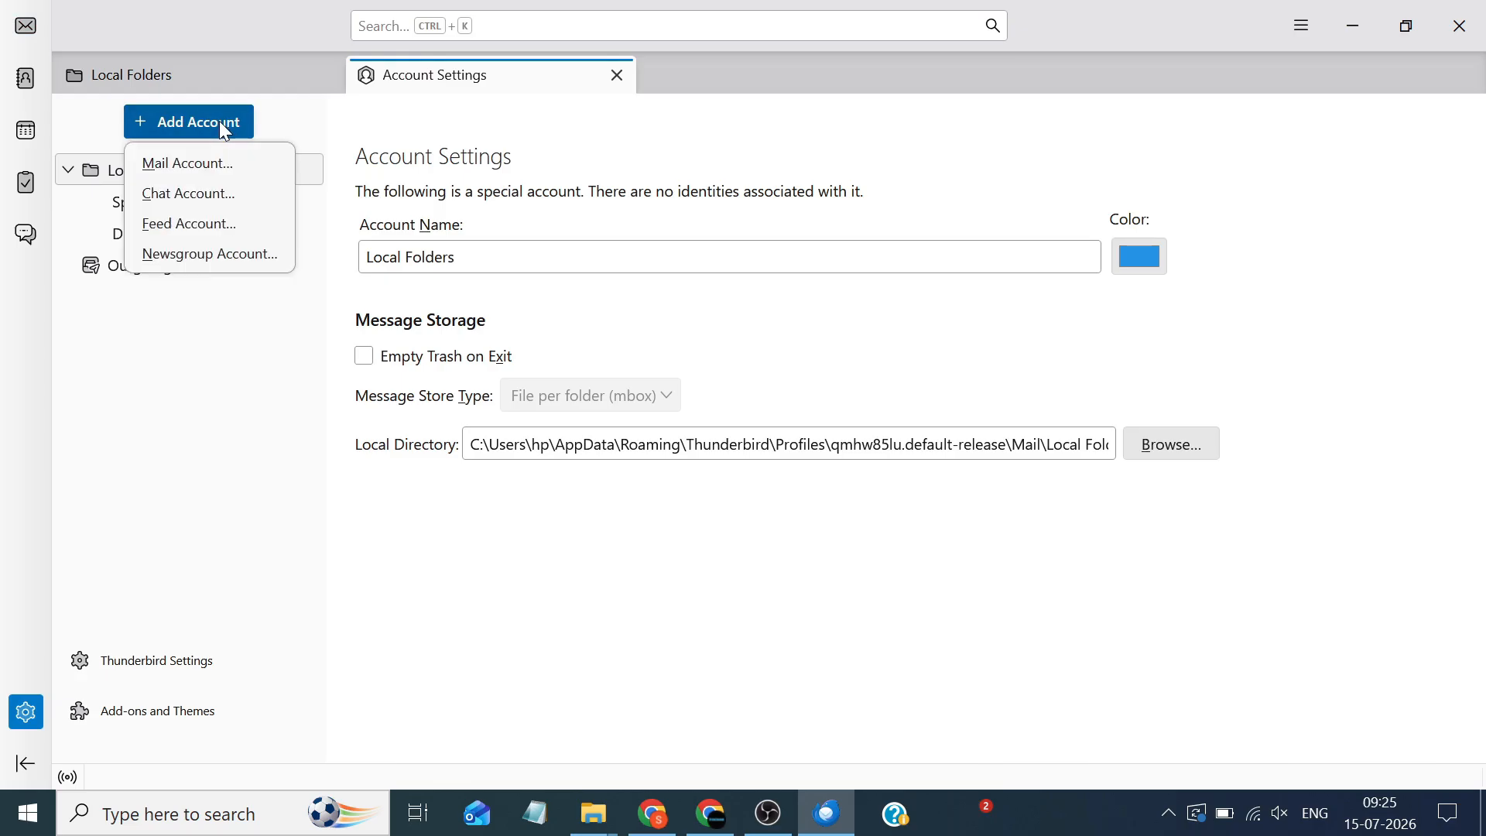
click(225, 165)
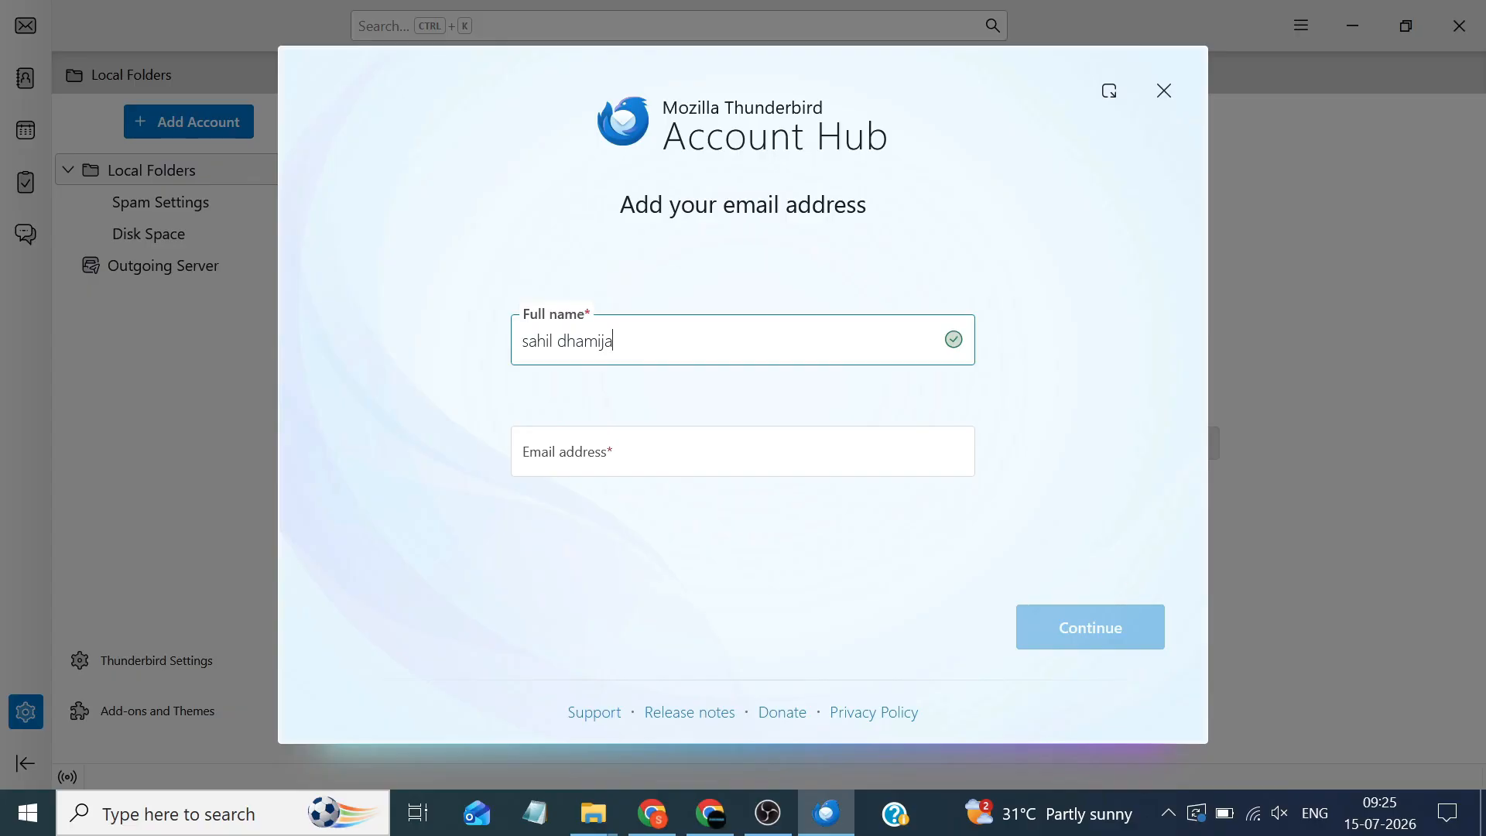
Replace the prefilled full name, enter the Gmail address, and detect the server settings
drag(615, 341, 472, 348)
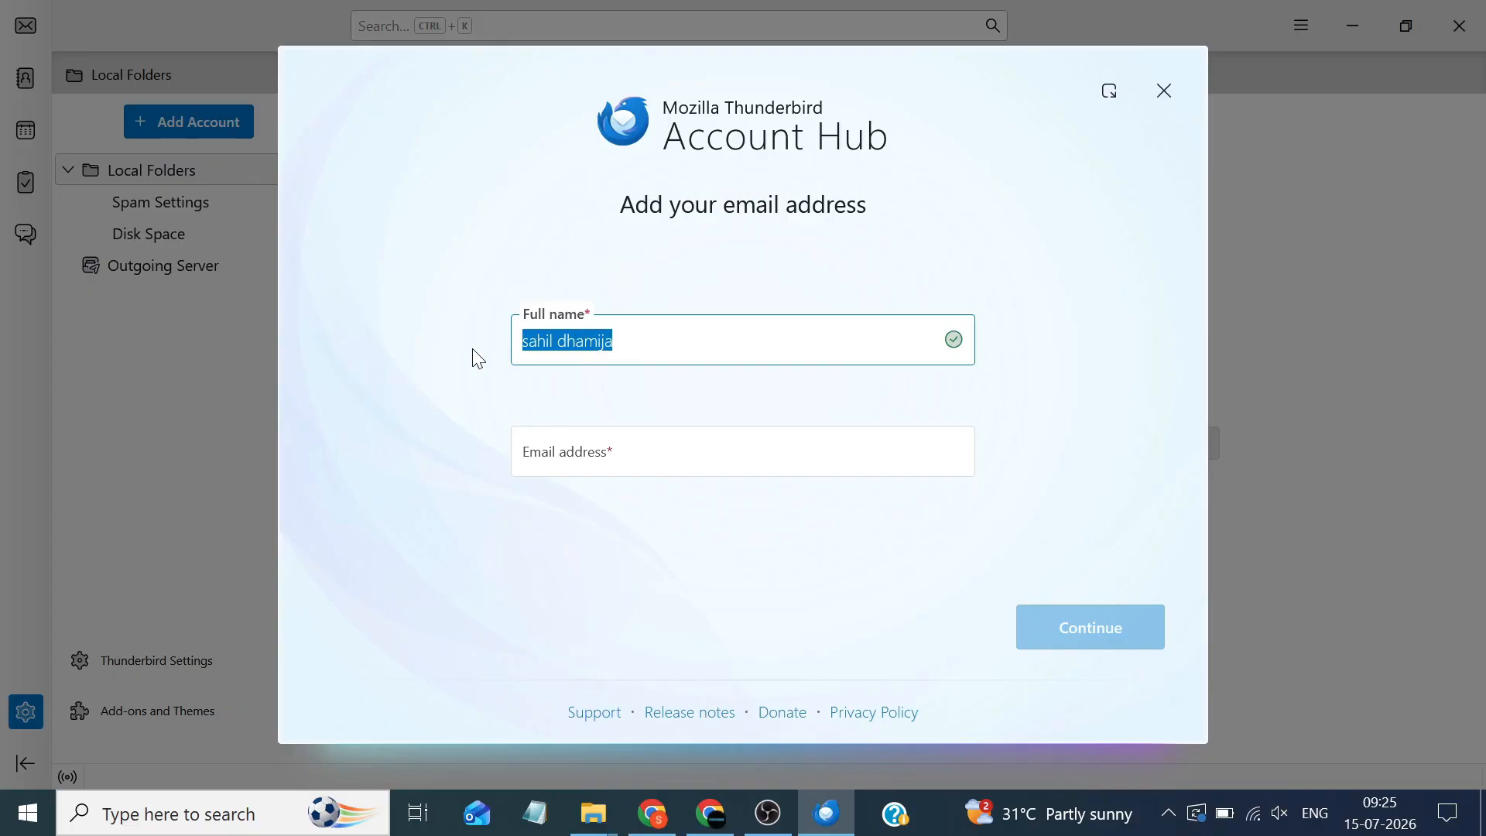
key(BackSpace)
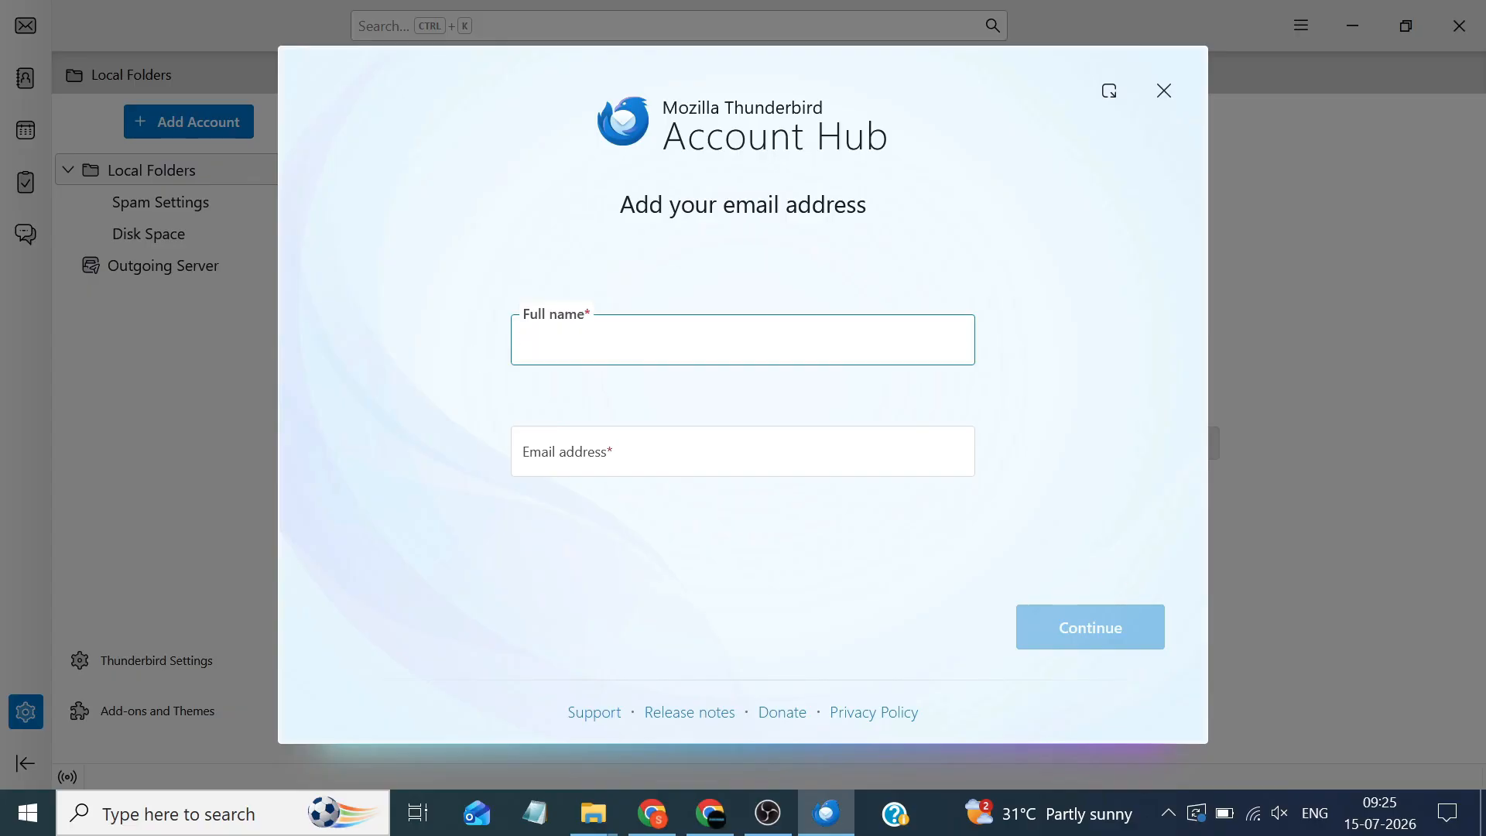
text(Rochak)
key(Tab)
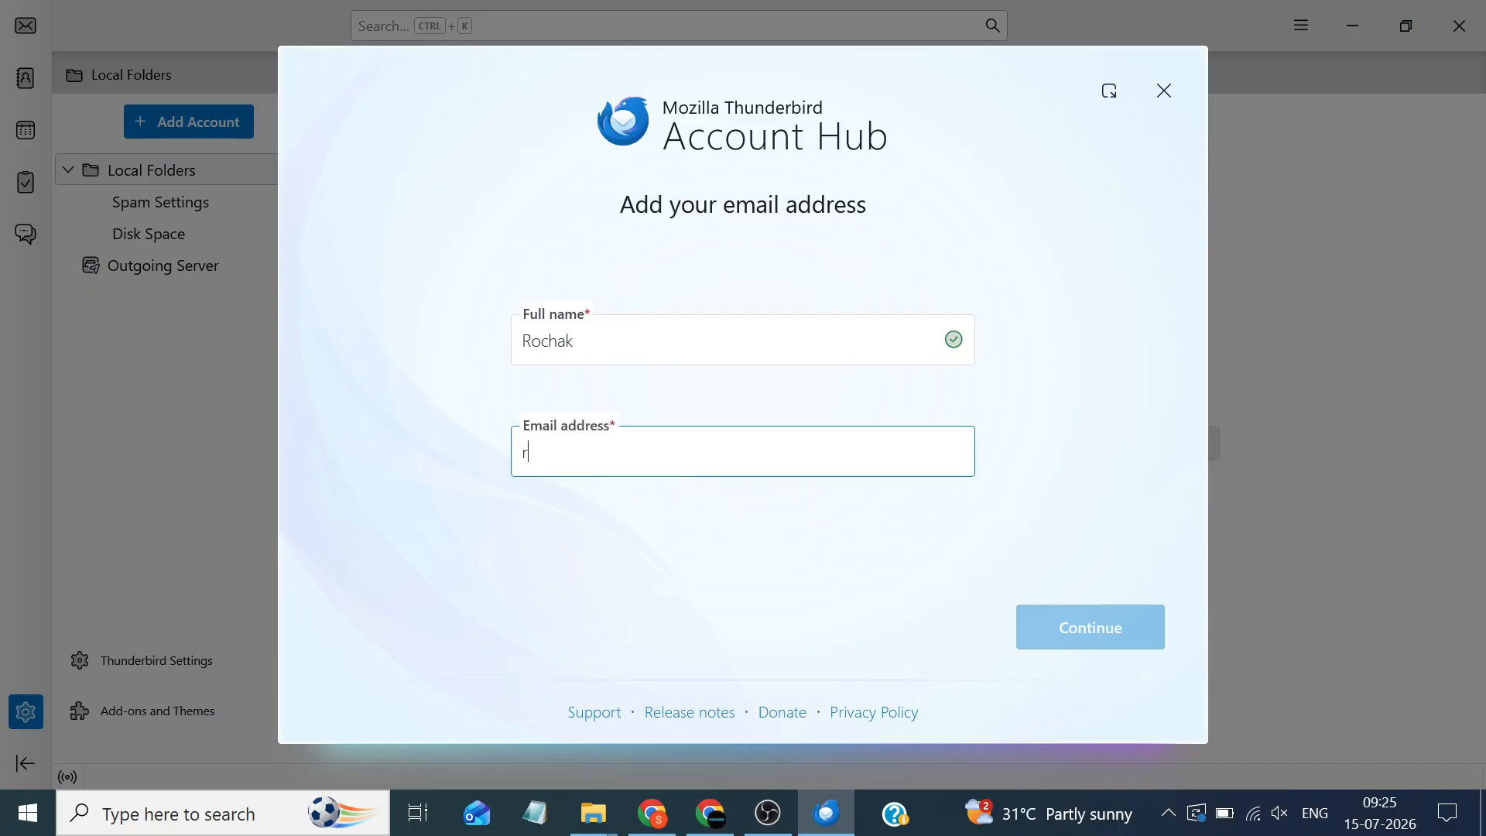
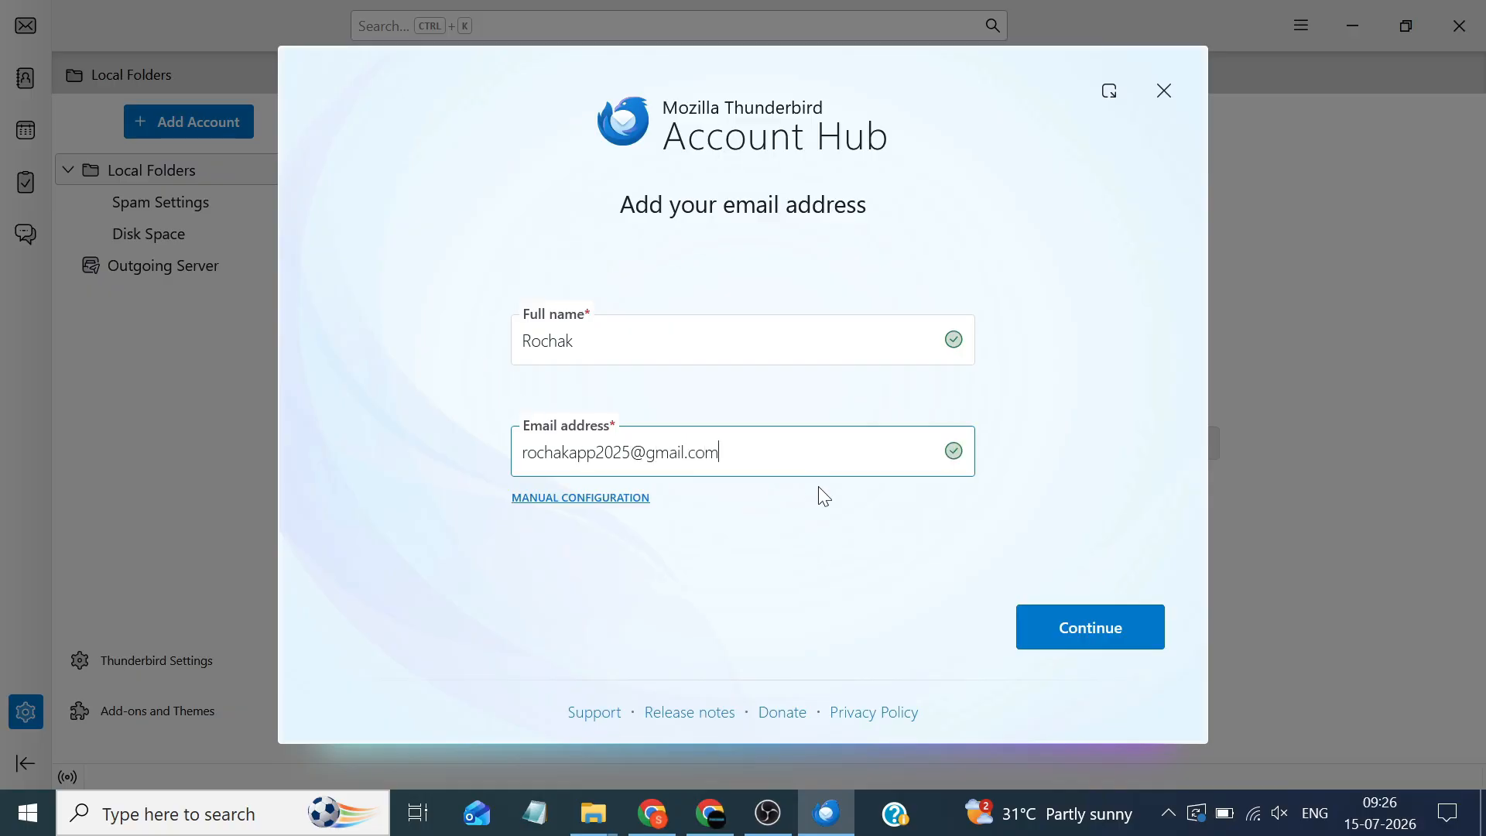
click(1092, 623)
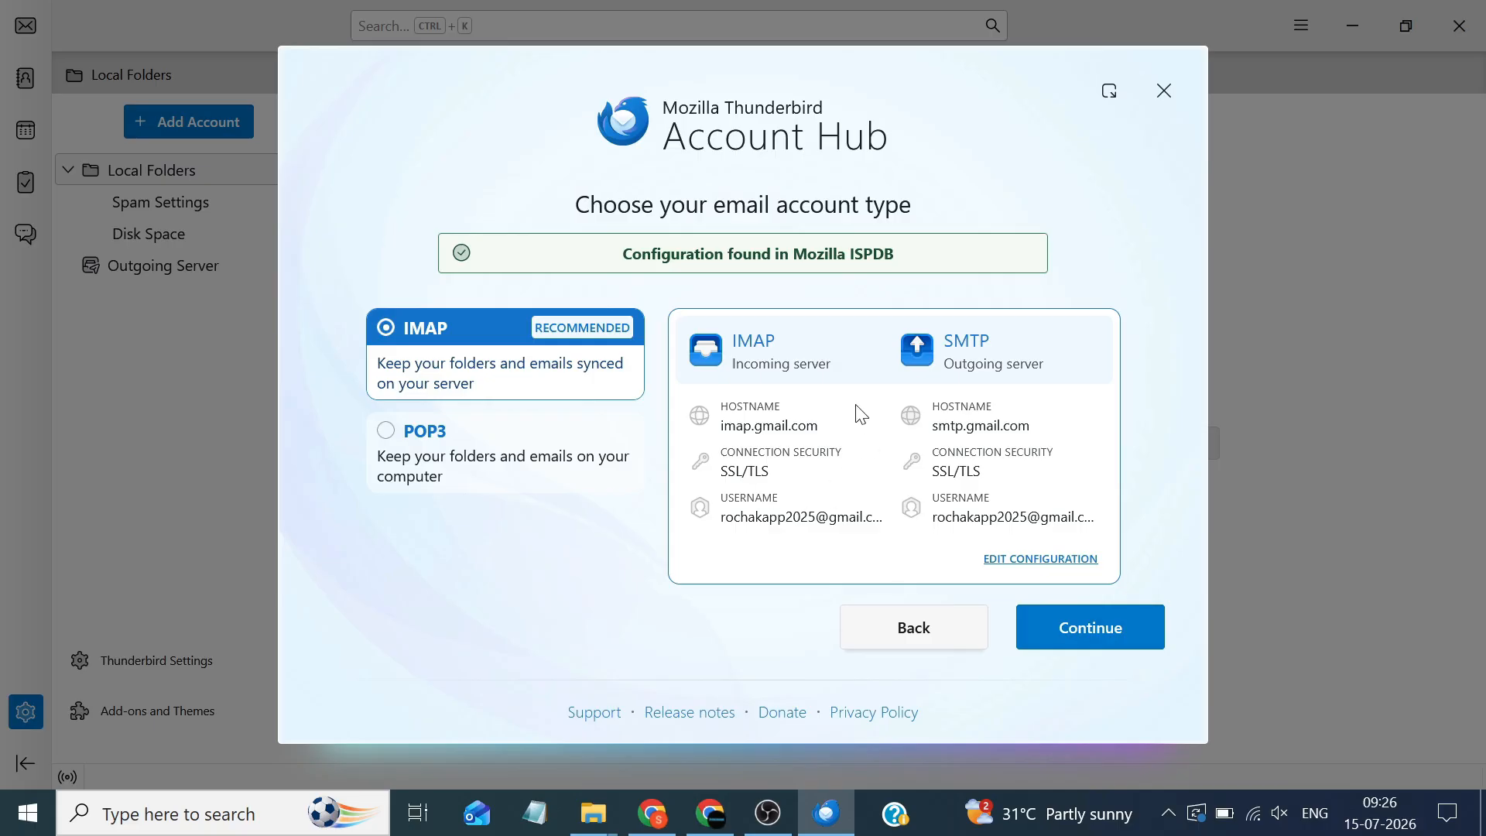
Confirm the IMAP setup, skip calendar and address-book sync, finish, and dismiss the default-client prompt
click(1077, 622)
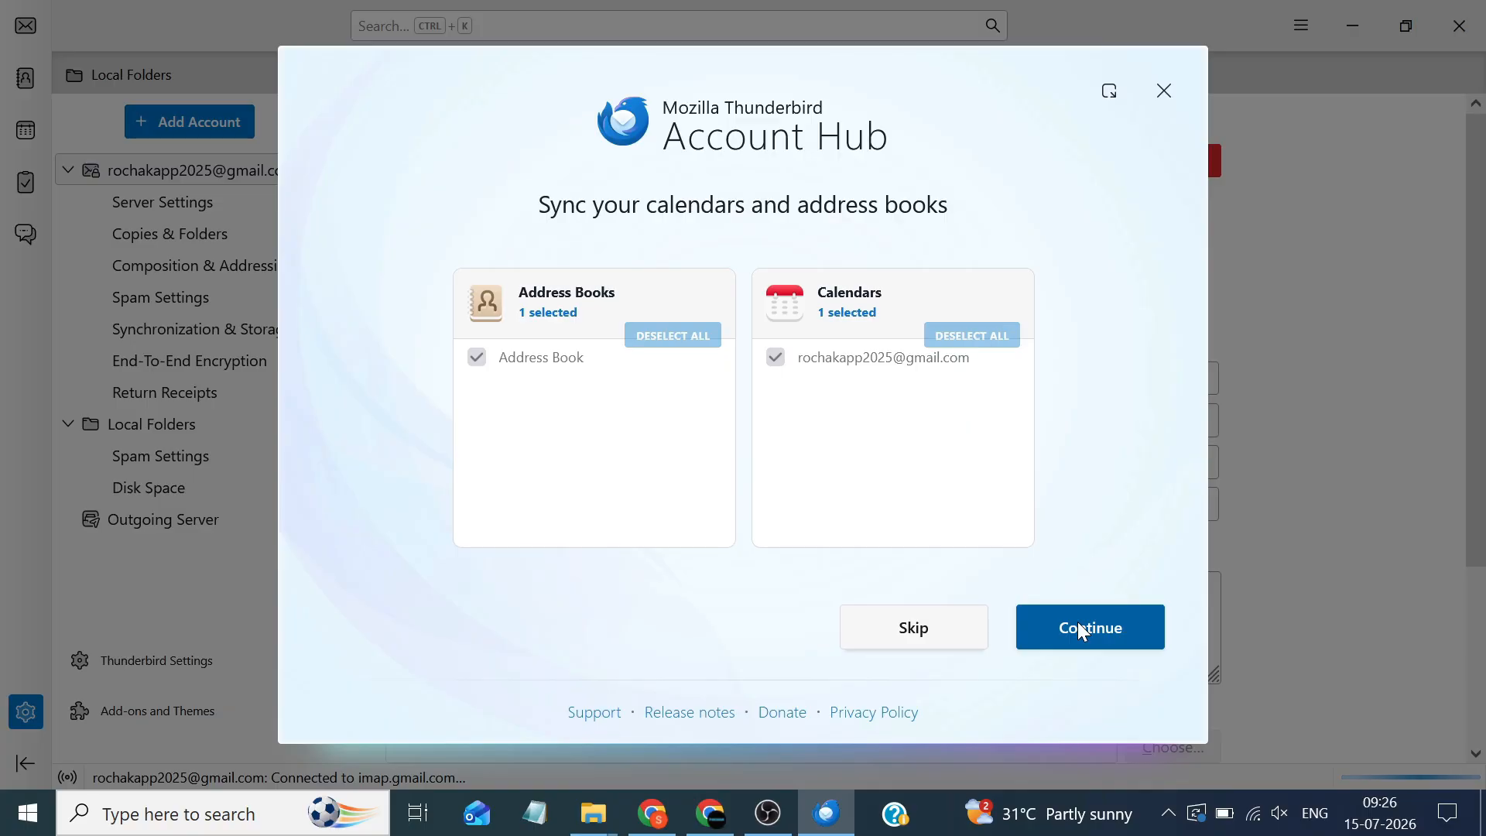
click(884, 630)
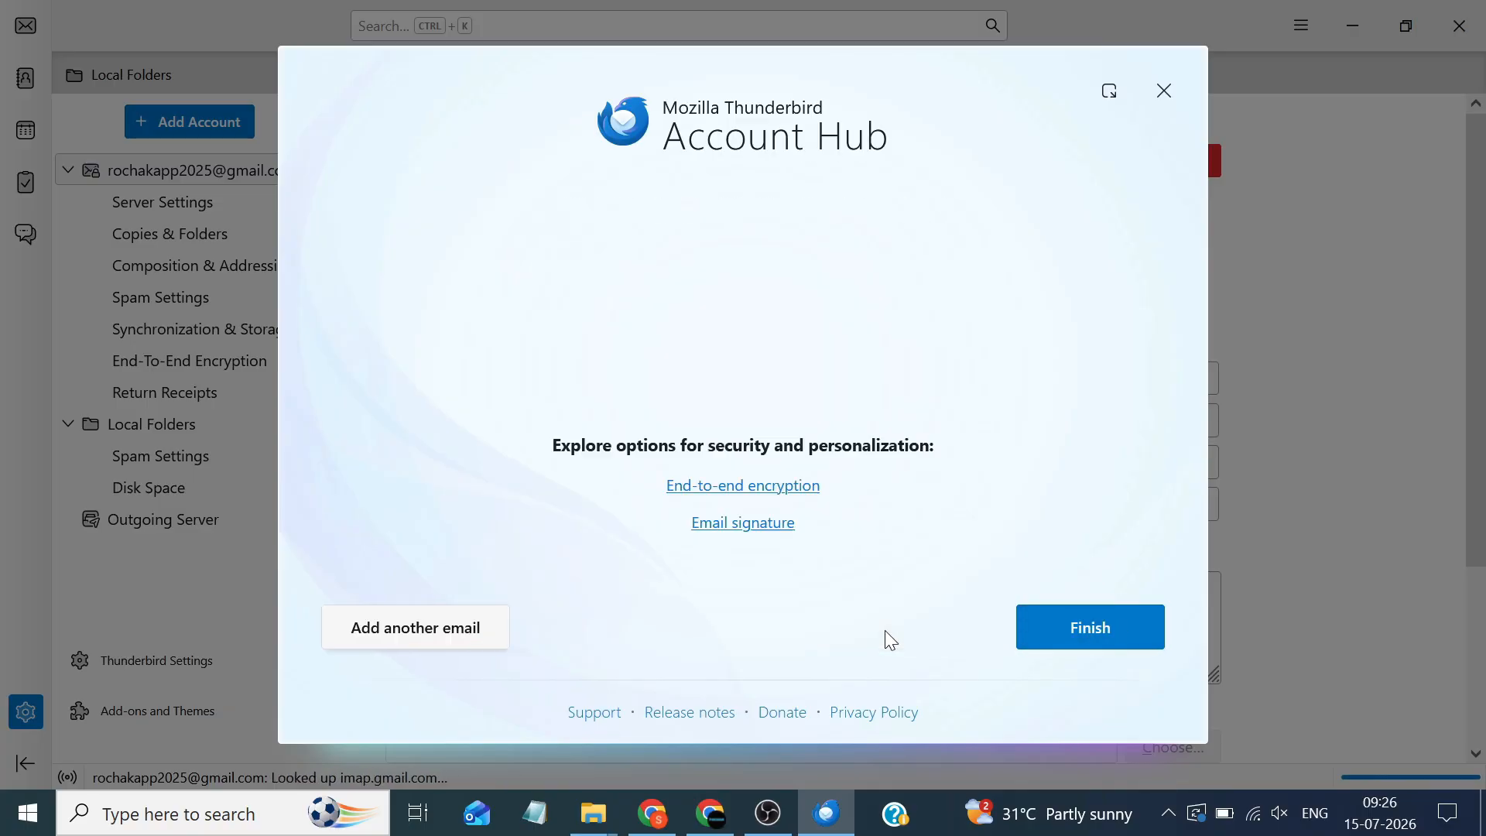
click(1095, 626)
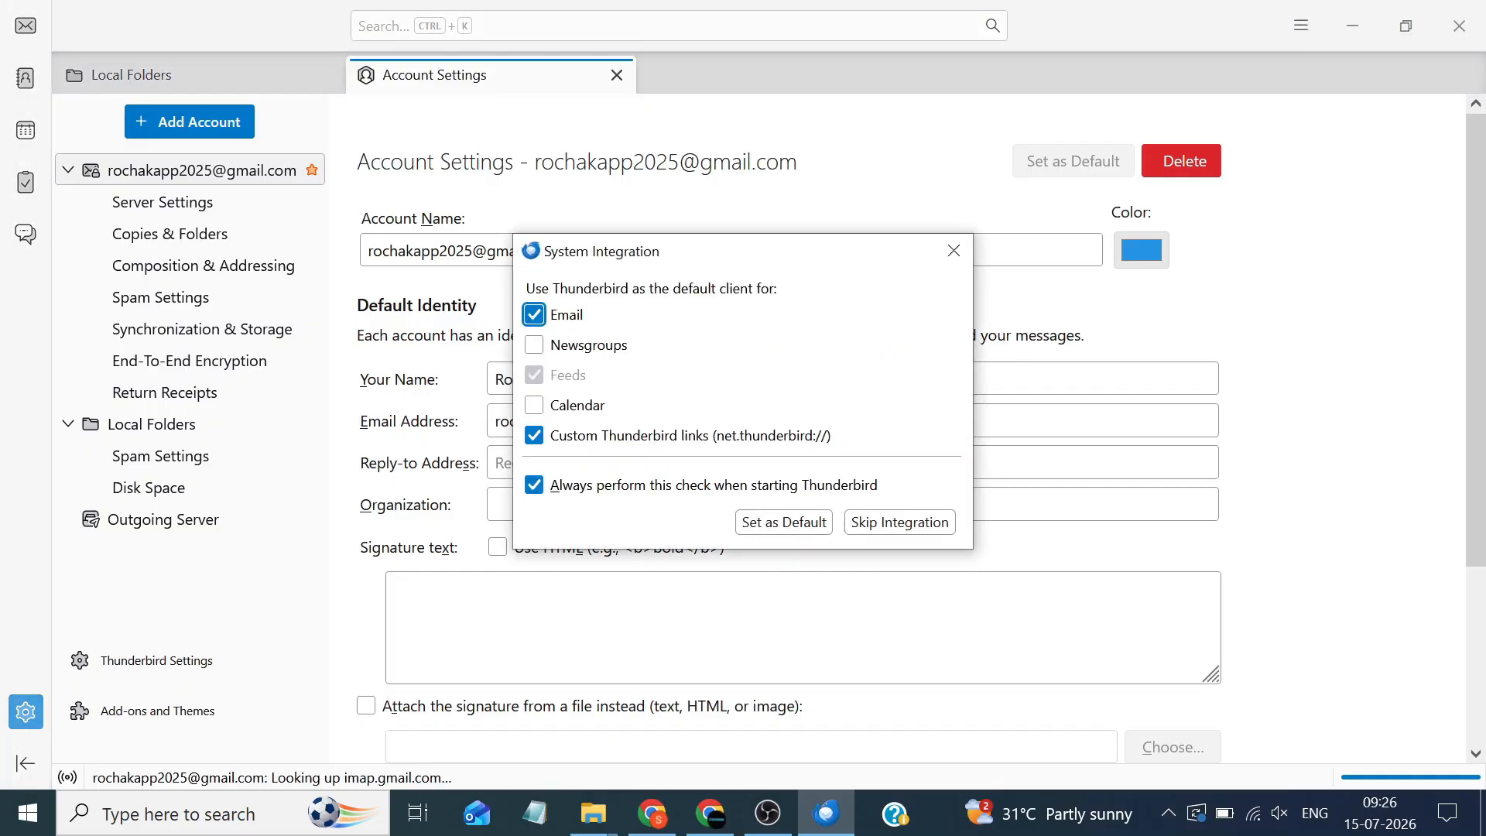
key(Escape)
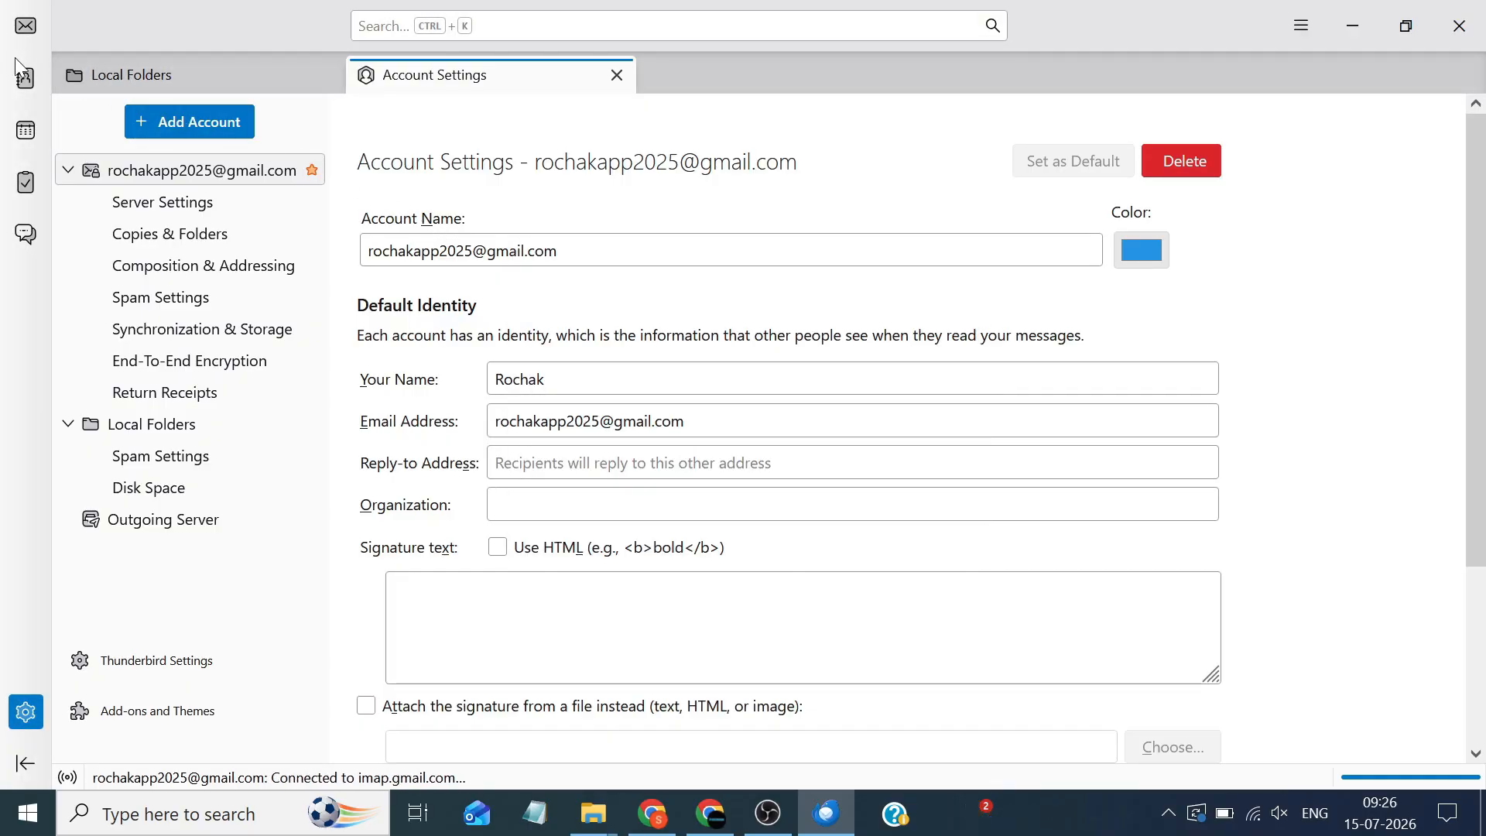
Review the ImportExportTools NG options from the Mail tab, then open Thunderbird's Settings page
click(34, 31)
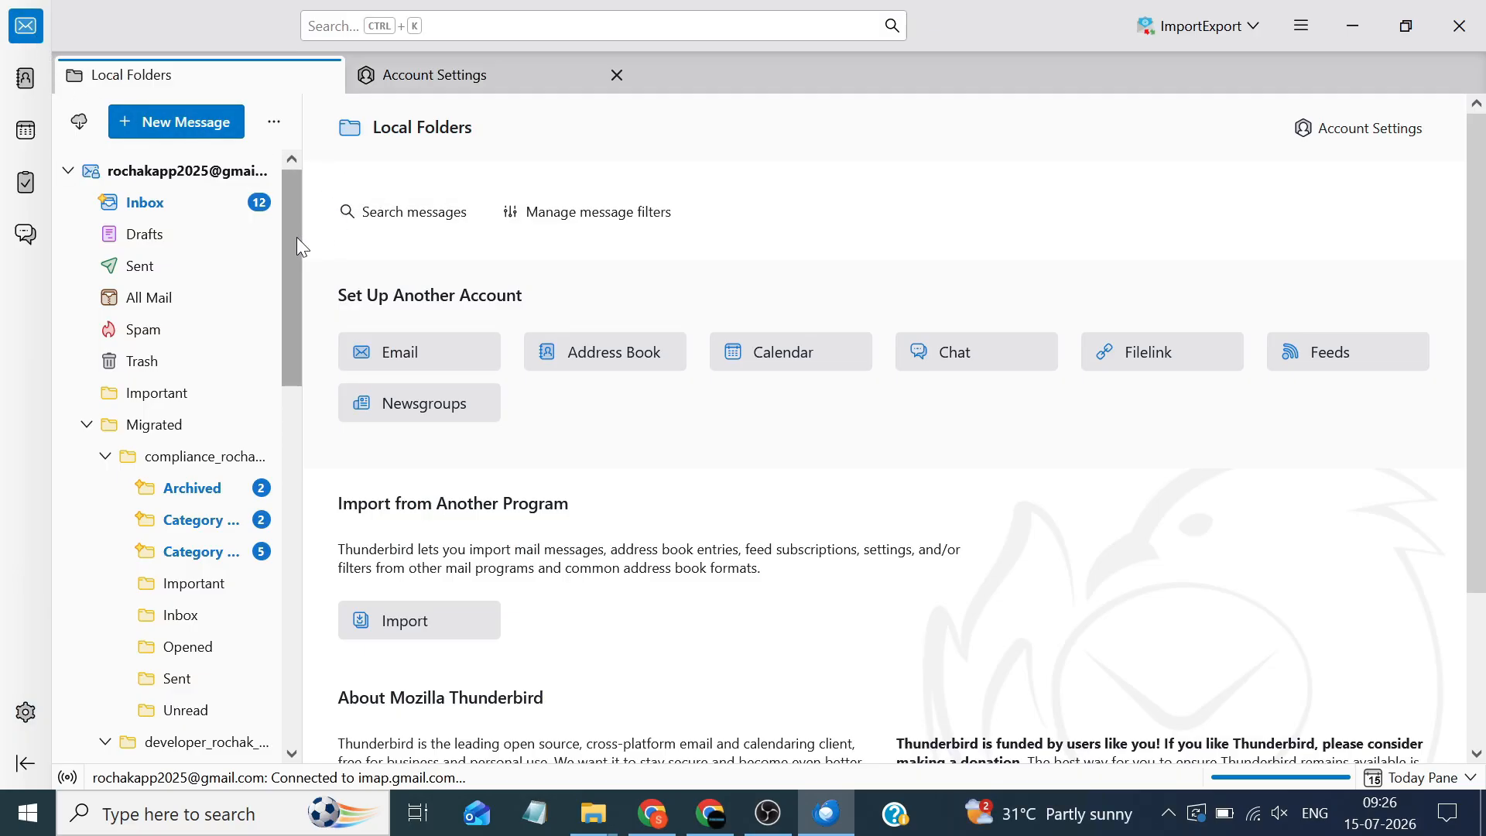
drag(296, 236, 347, 634)
click(1203, 27)
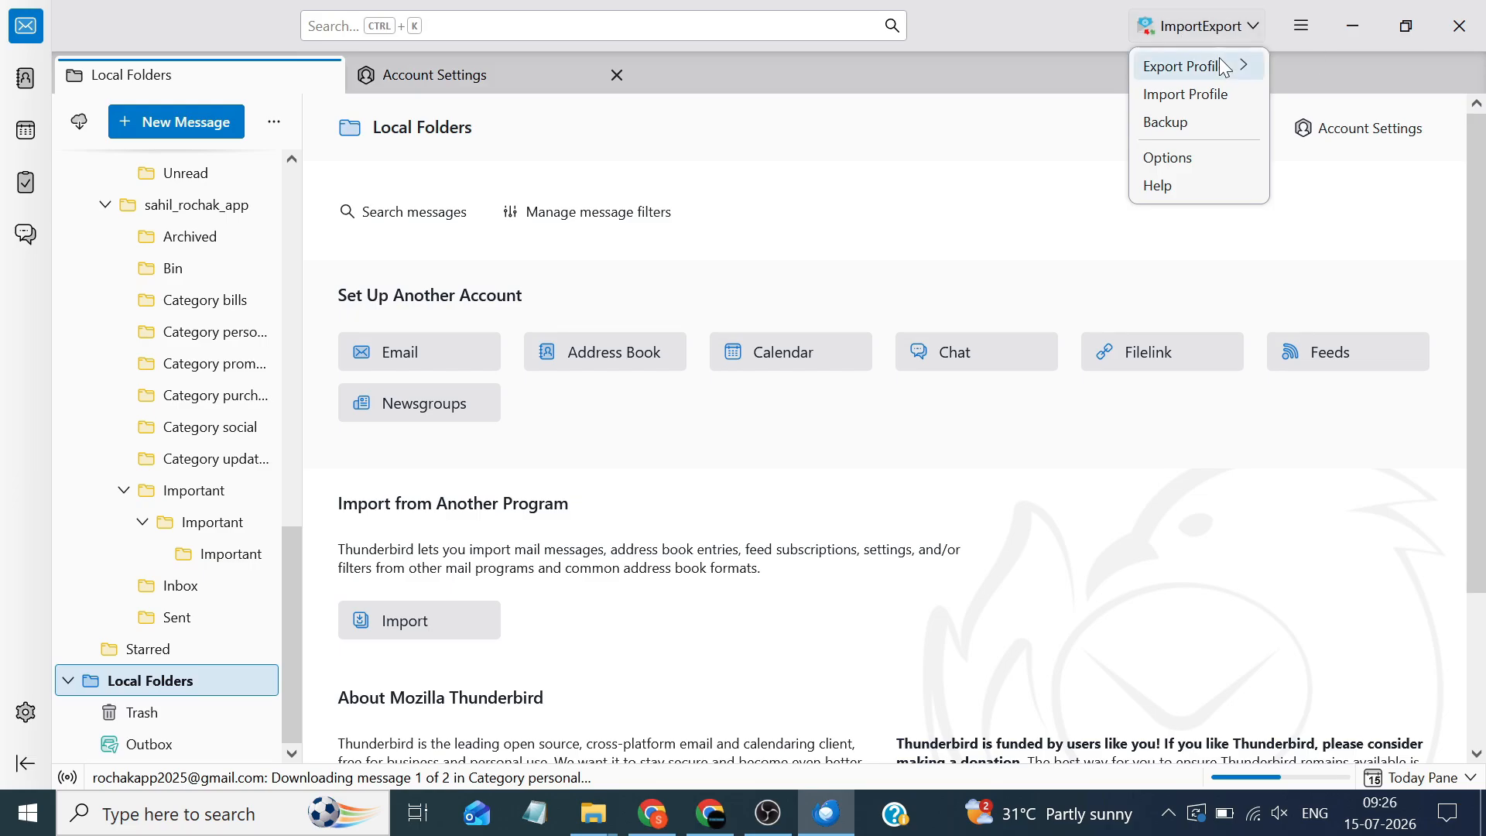
mouse_move(1223, 67)
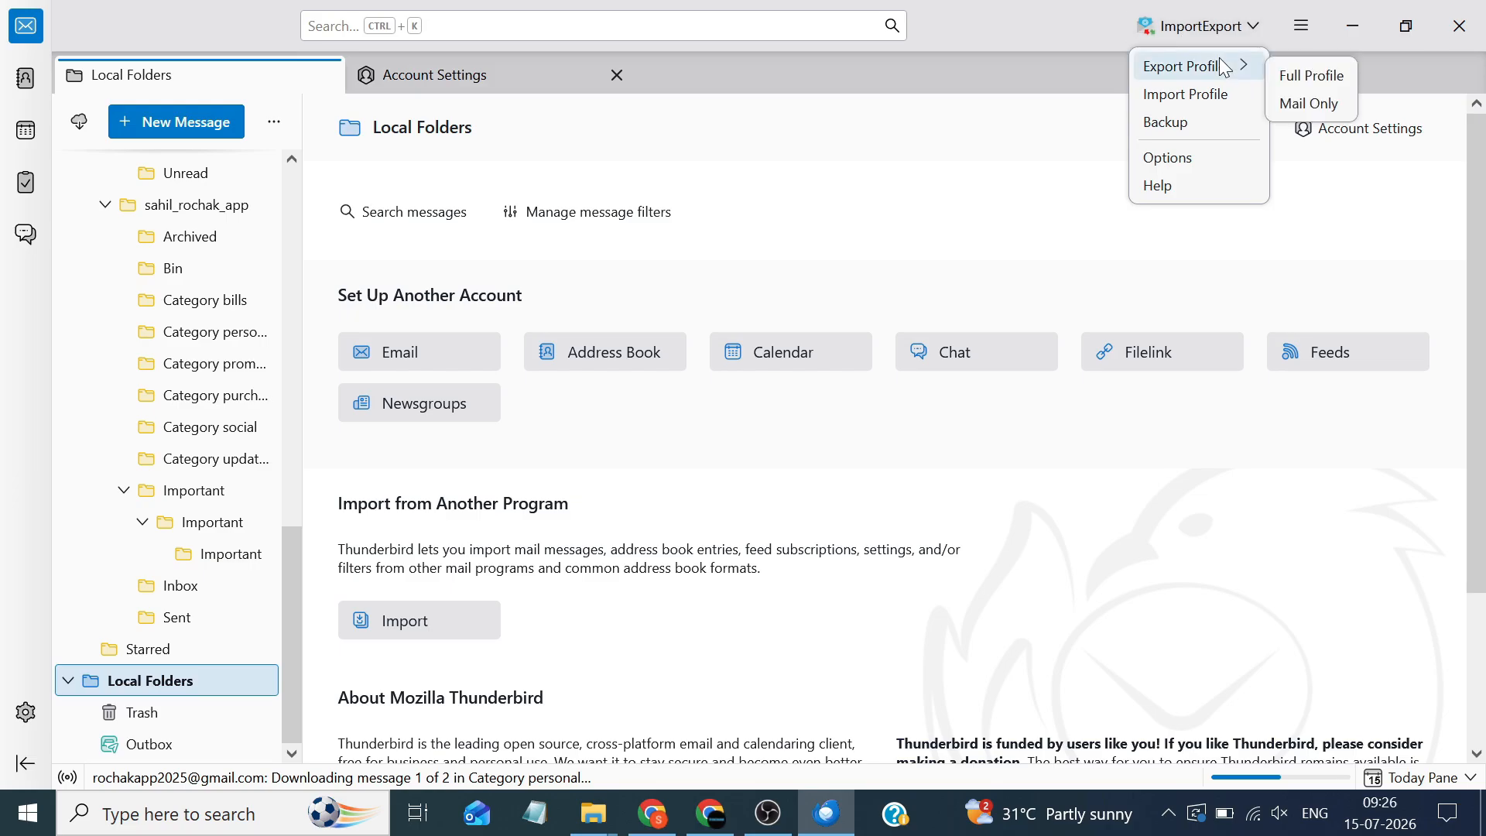
click(1200, 154)
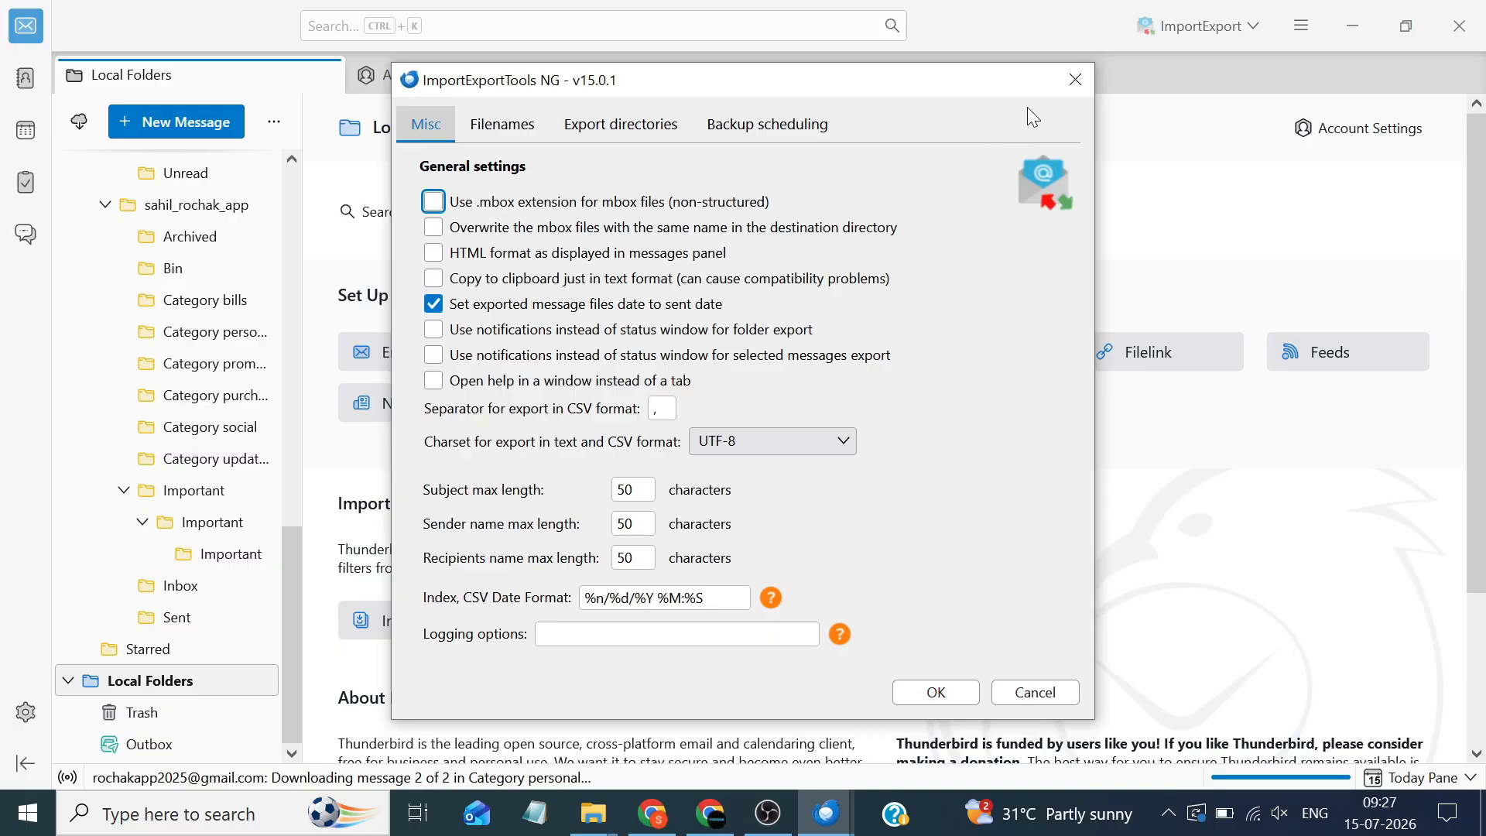
click(1072, 79)
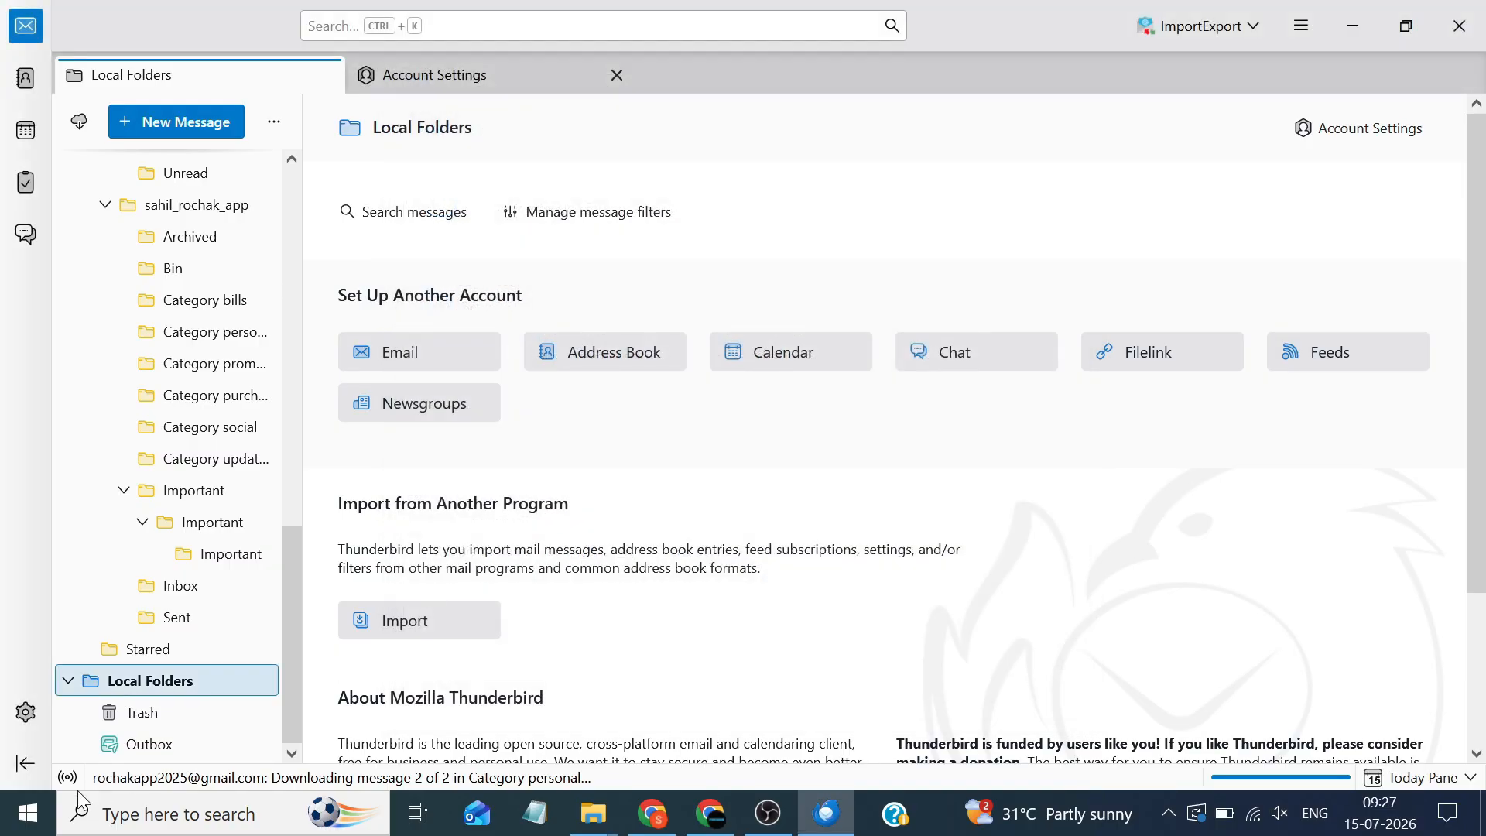
click(25, 711)
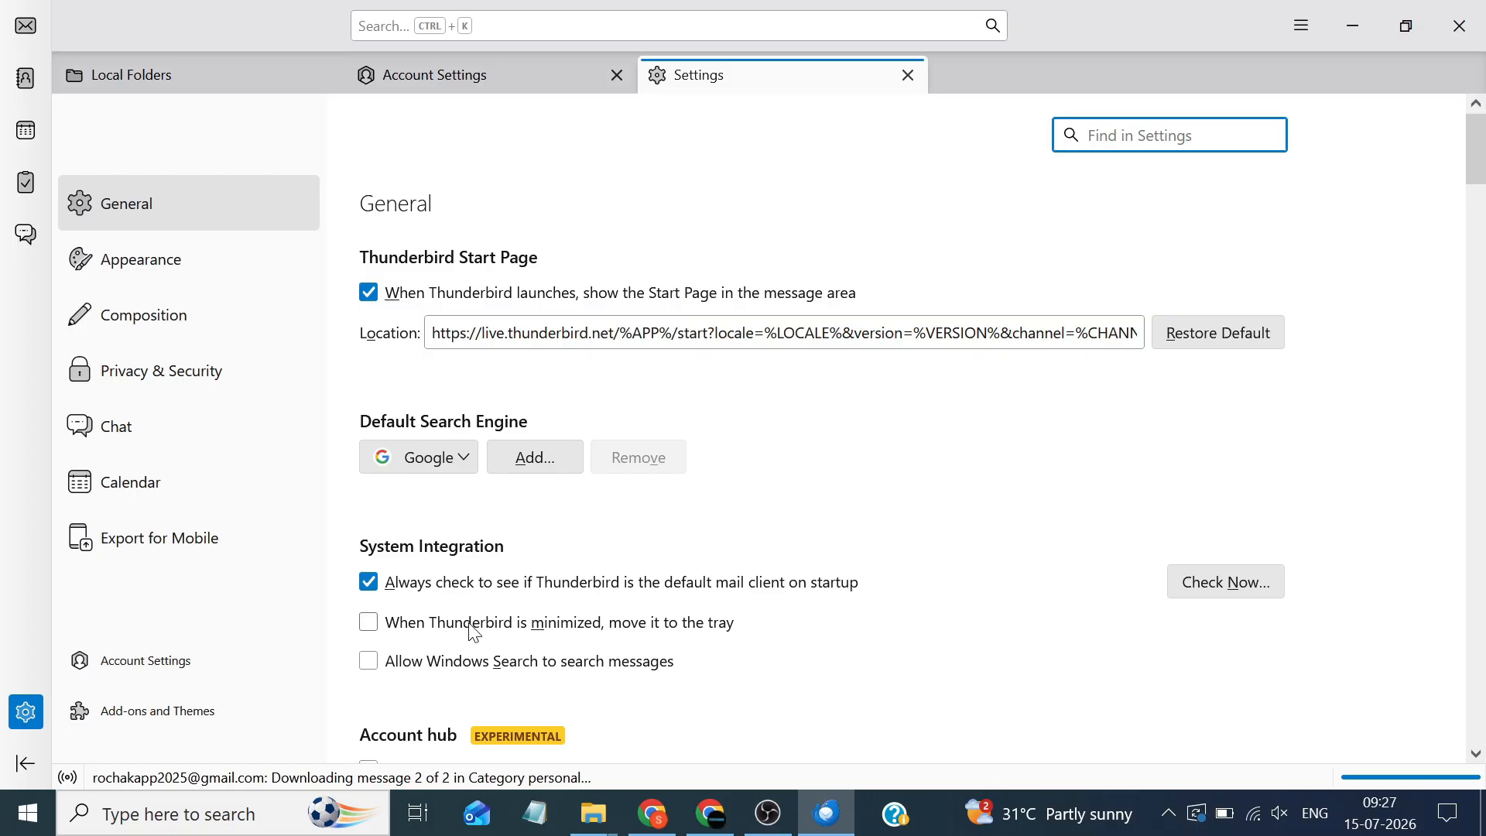
Search addons.thunderbird.net for 'importexport' from the Add-ons and Themes manager
click(249, 727)
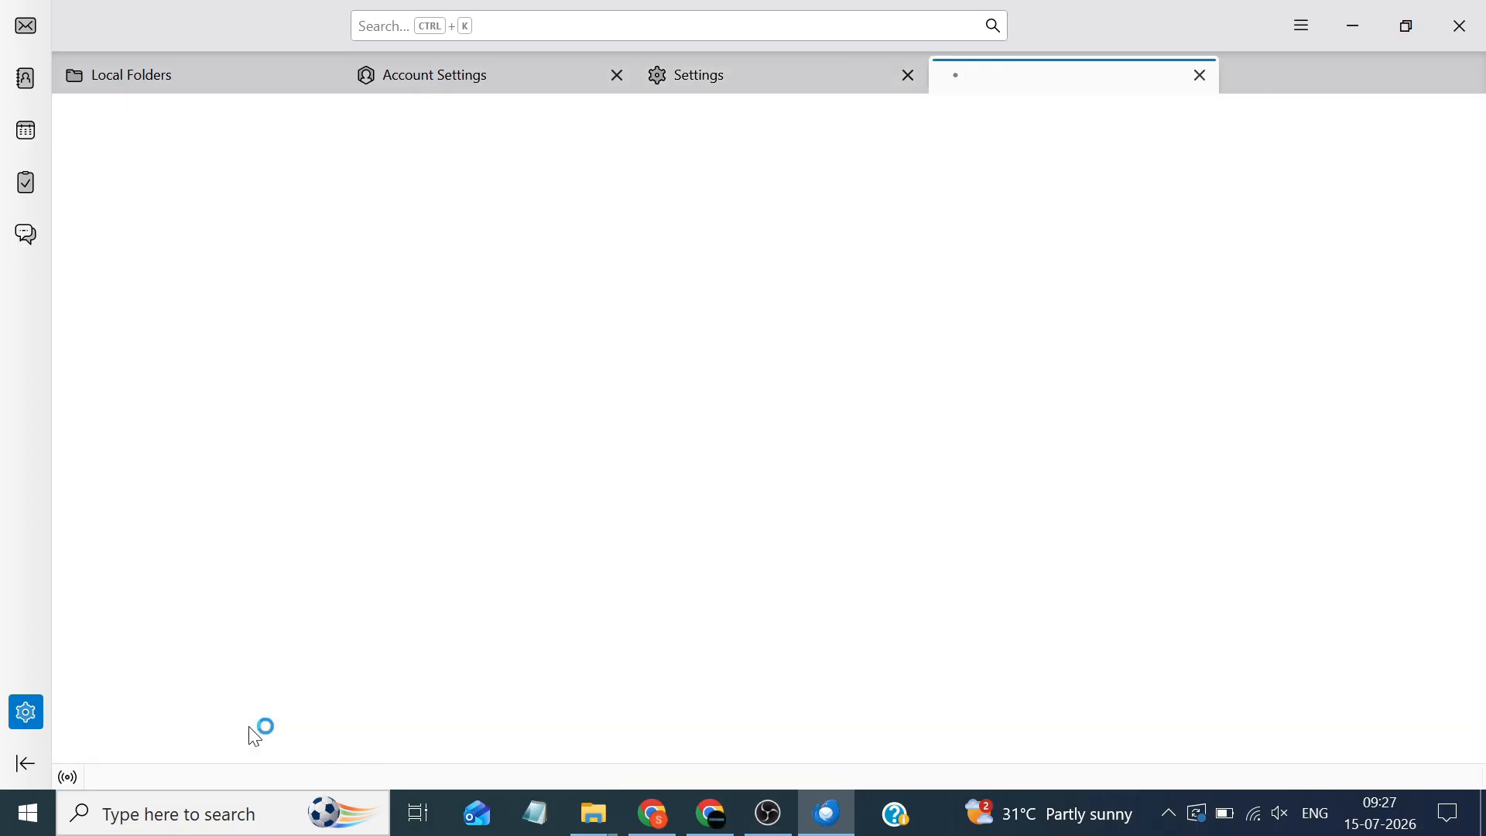
click(933, 137)
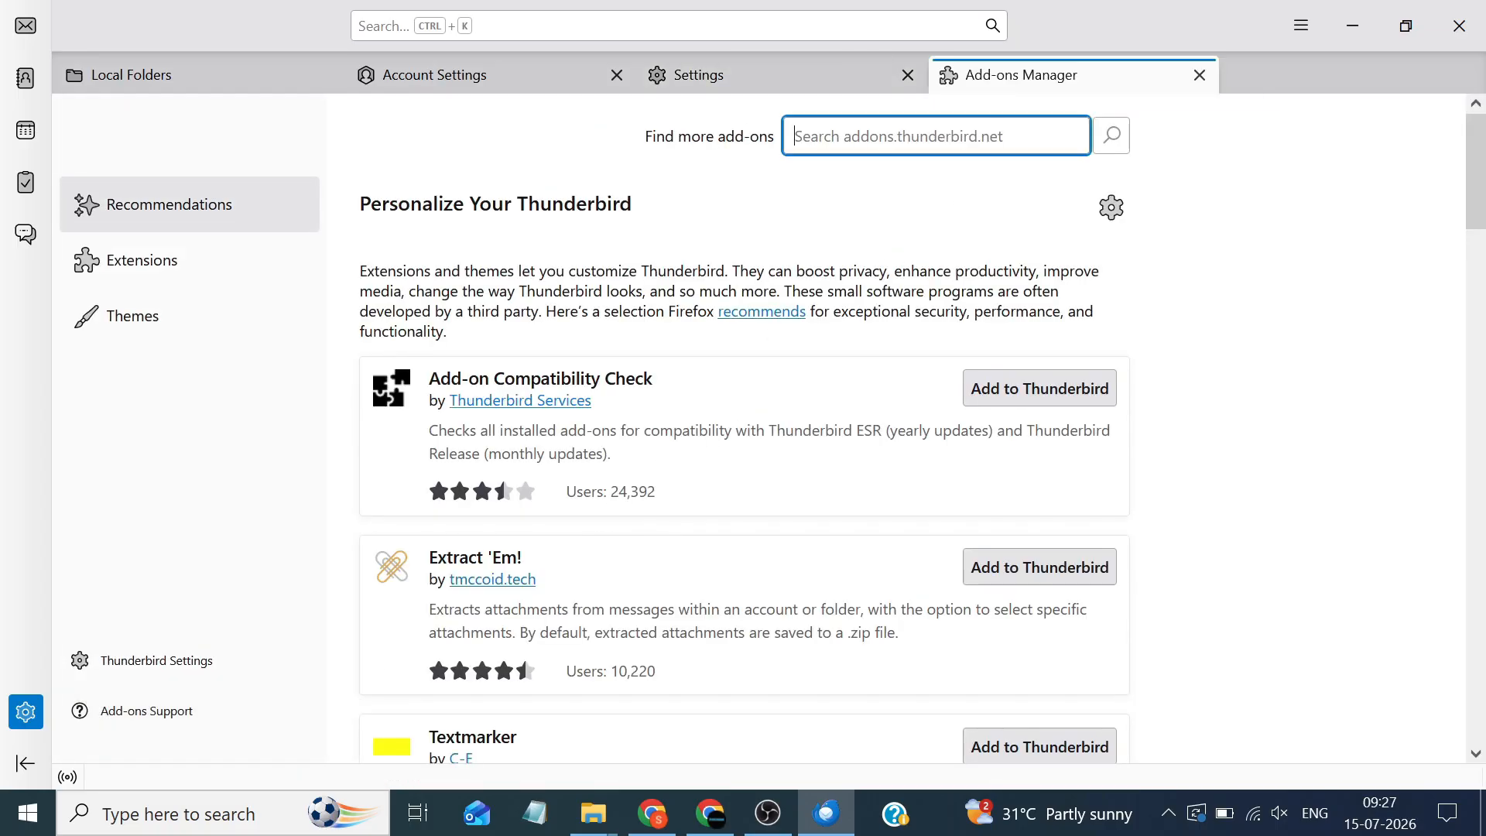
text(impor)
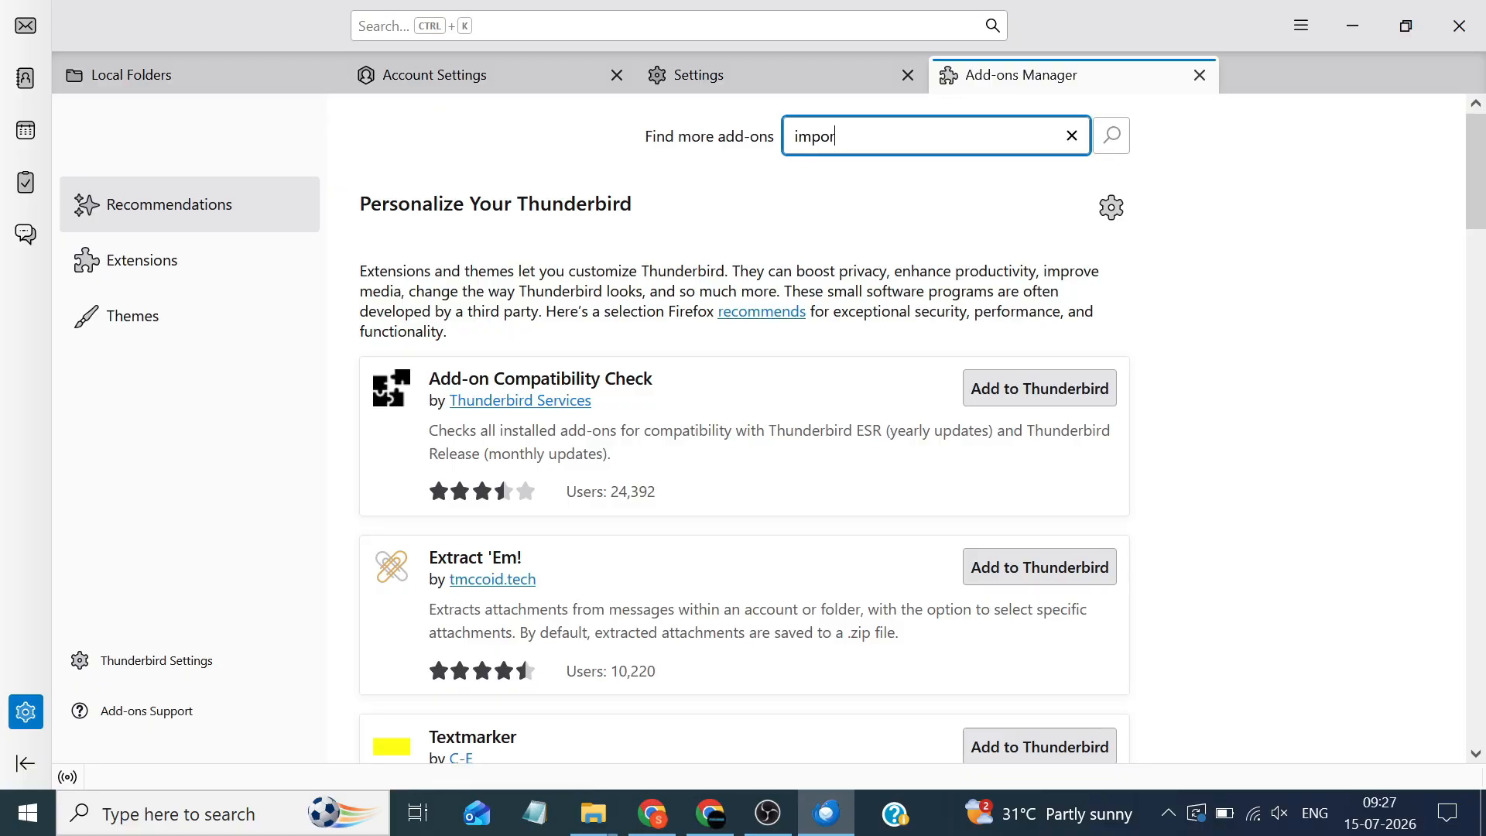
text(texport)
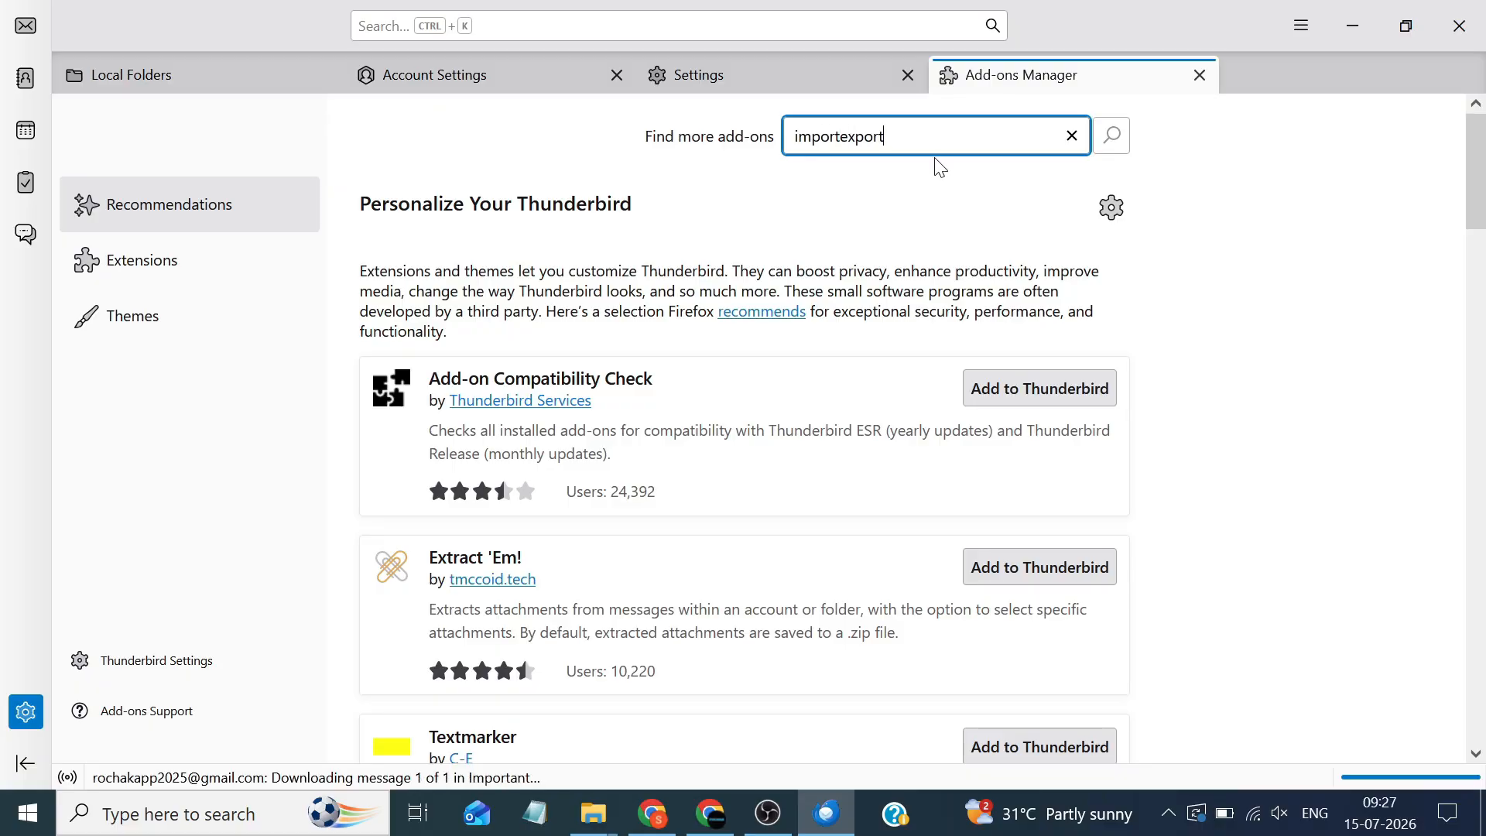
key(Return)
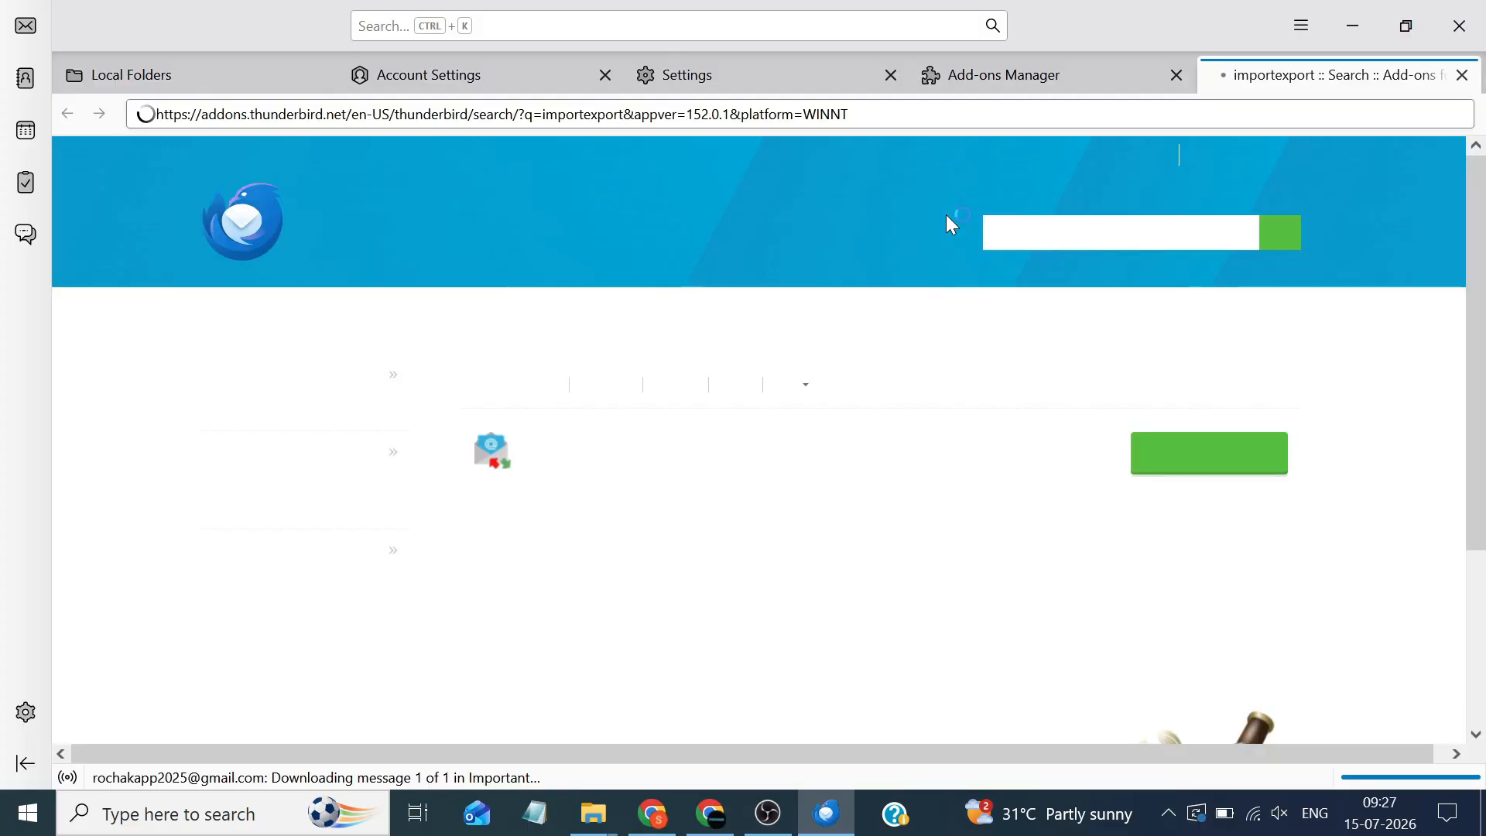
mouse_move(816, 394)
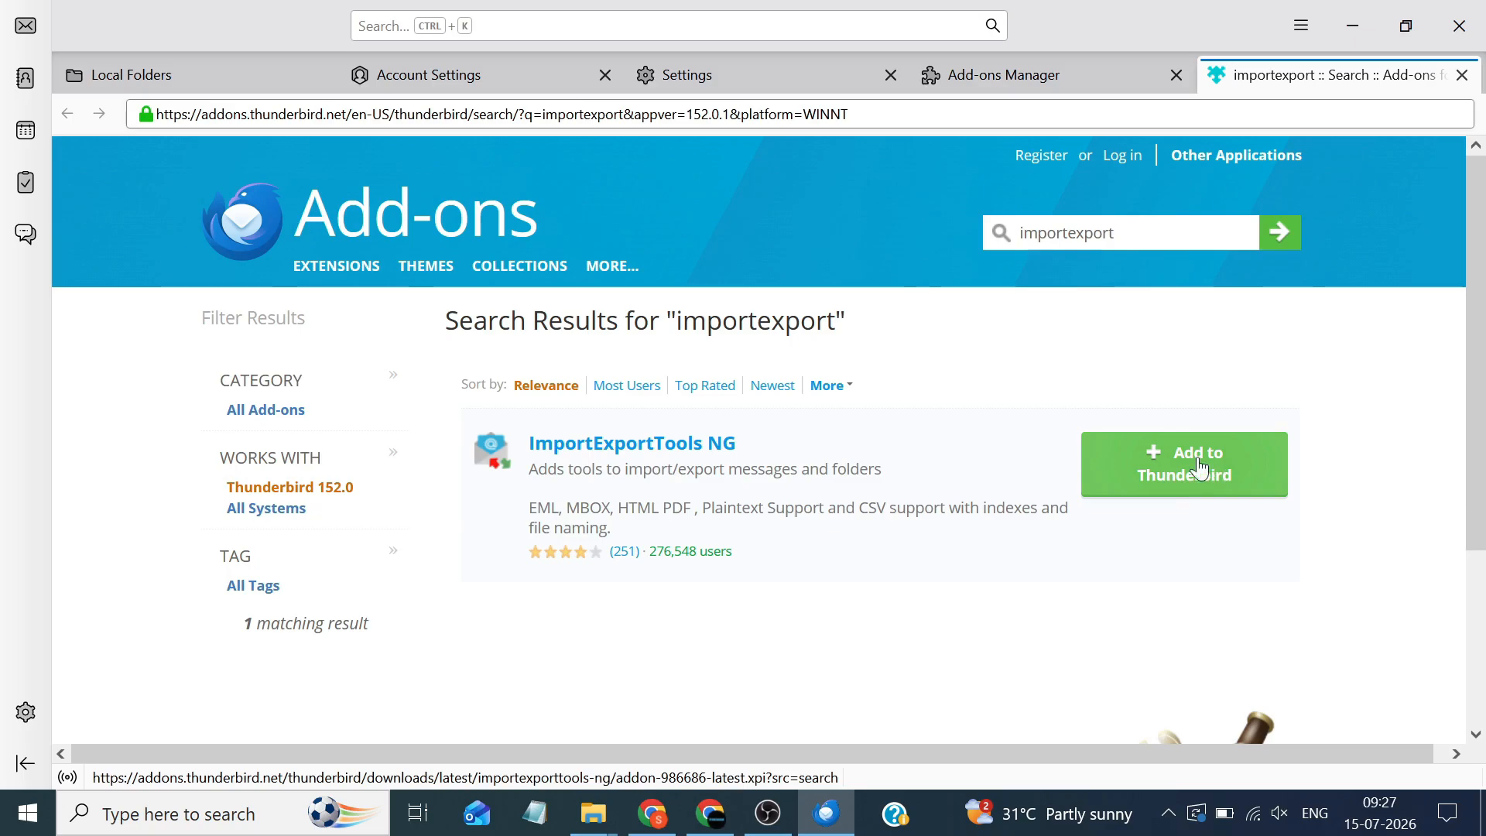
Install ImportExportTools NG v15.0.1, granting its permissions and acknowledging the confirmation
click(1282, 480)
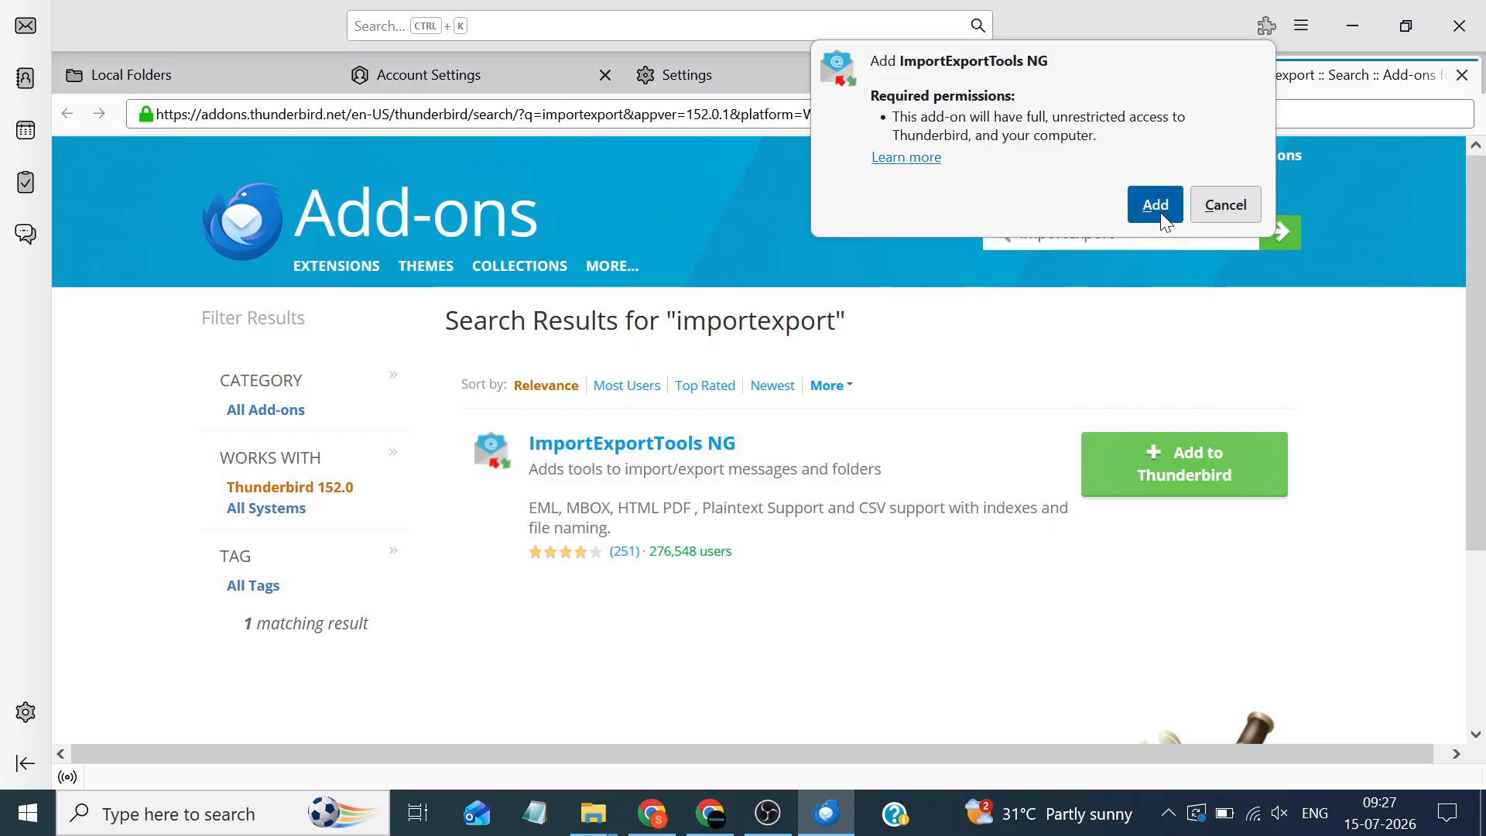
click(1153, 203)
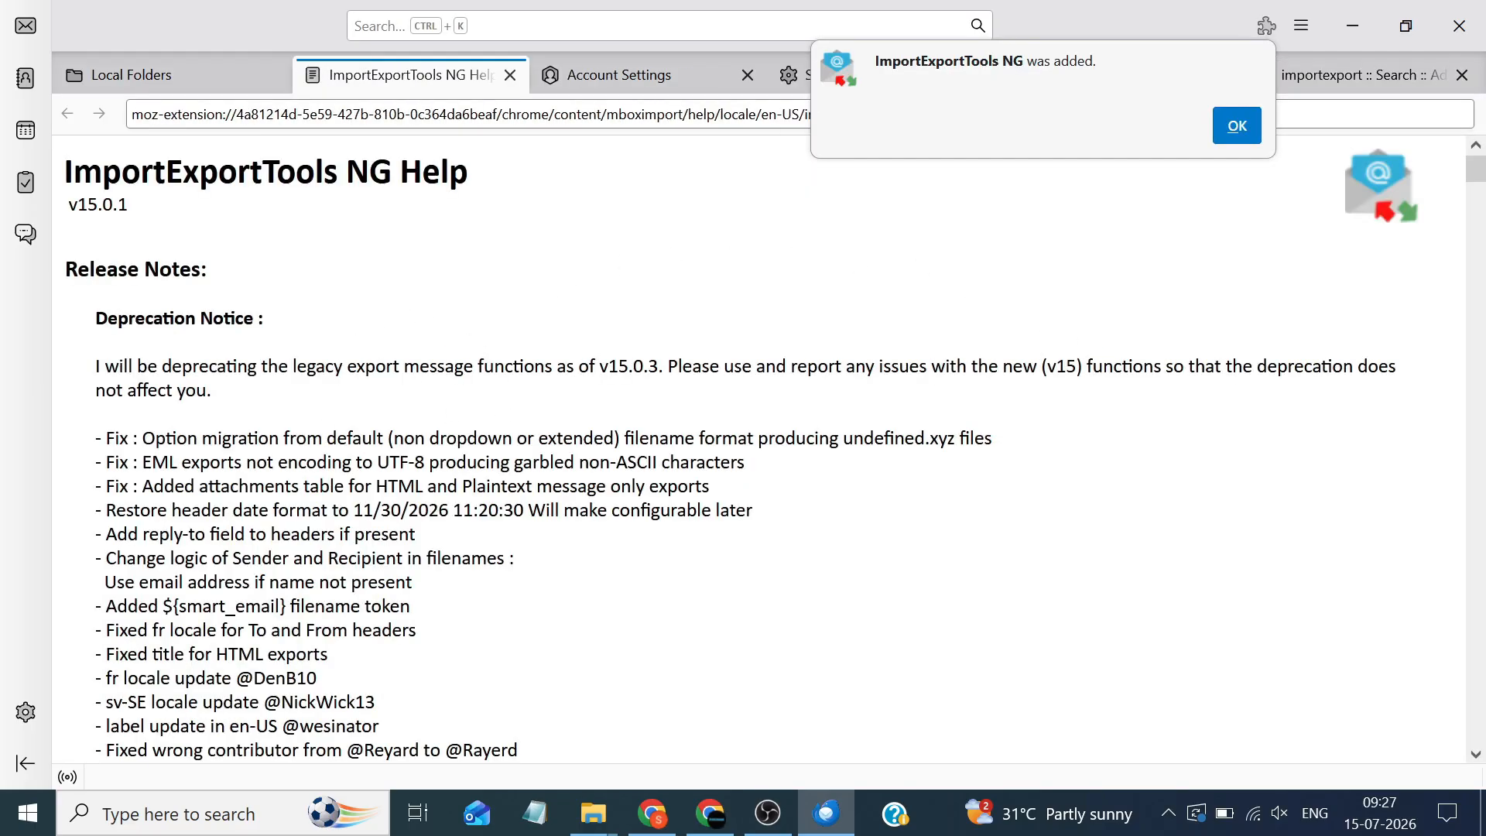
click(1236, 125)
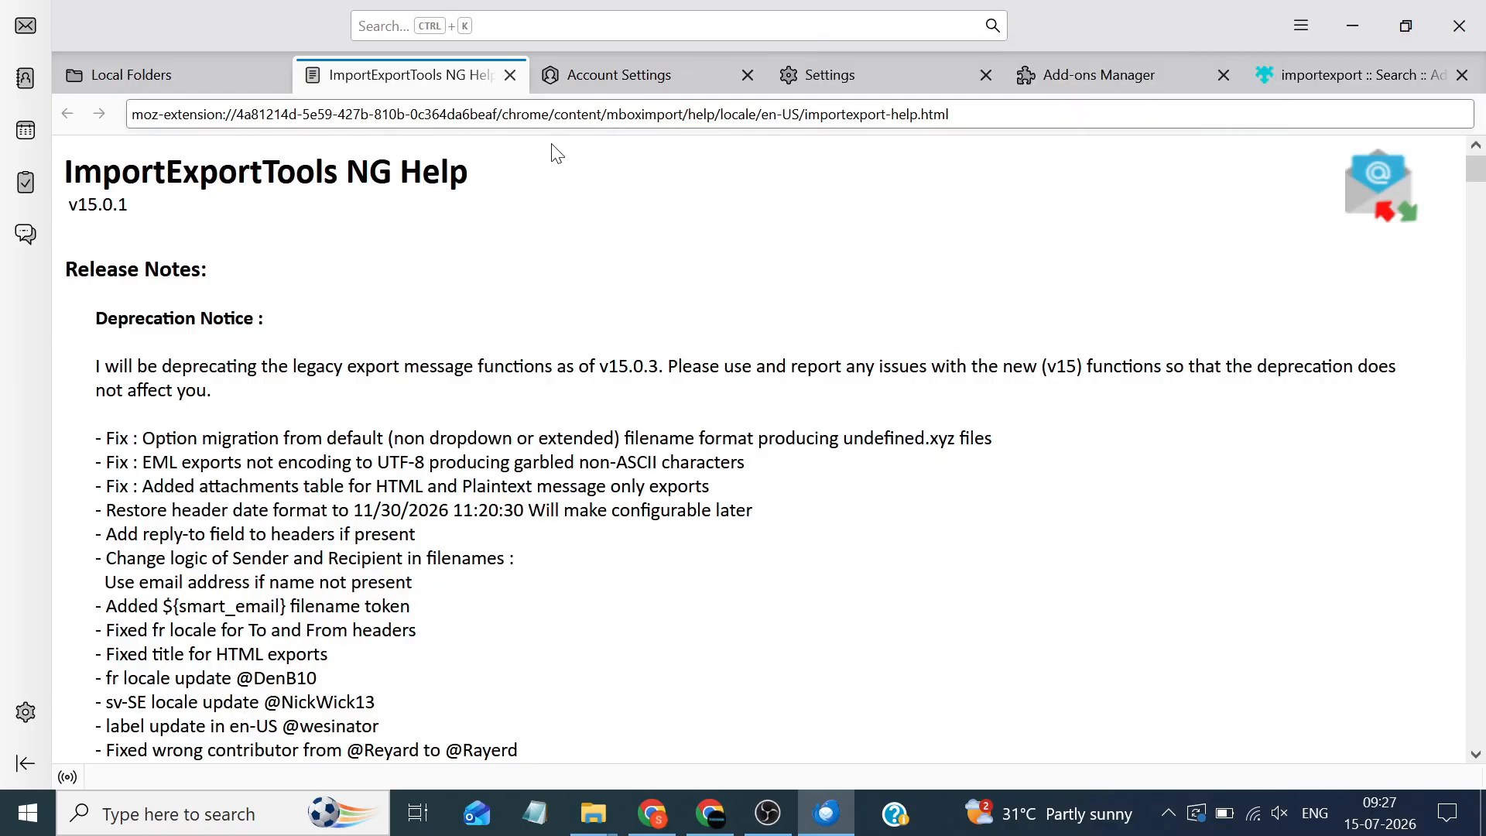
Close the help, Account Settings, Settings, Add-ons Manager and add-on search tabs
click(510, 75)
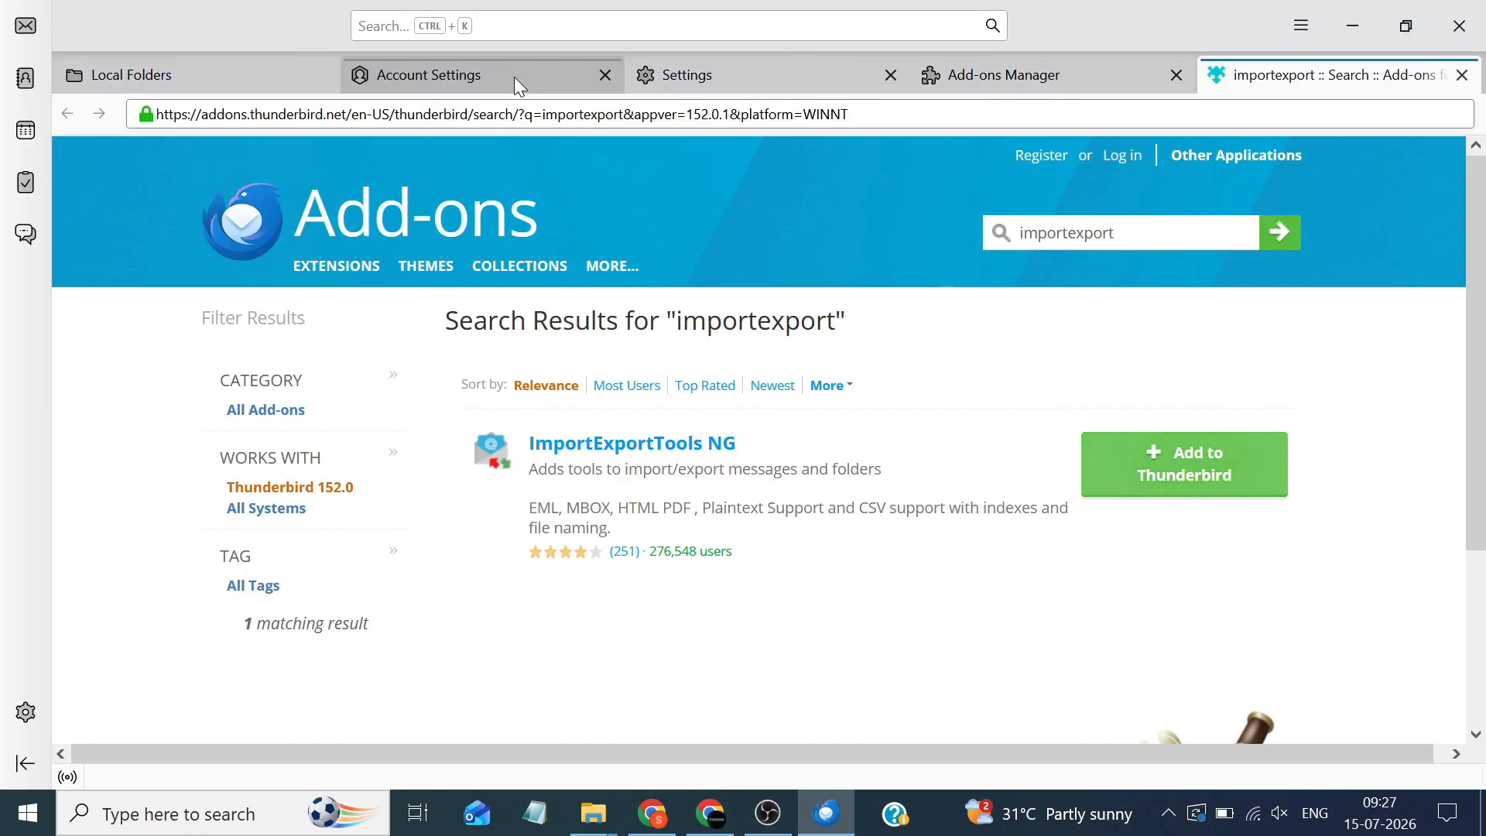
click(610, 76)
click(610, 76)
click(610, 76)
click(611, 76)
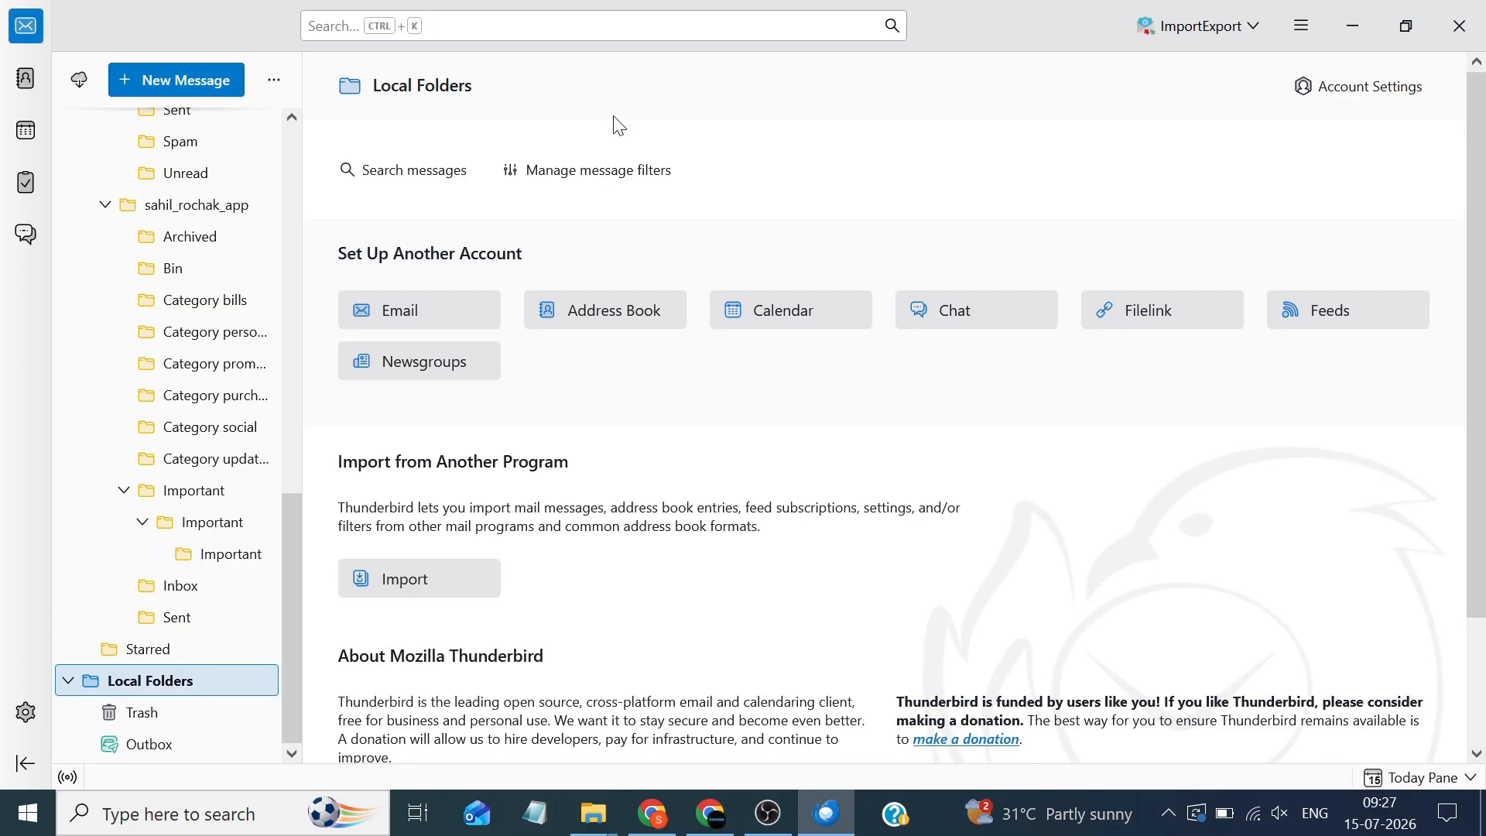
click(1180, 30)
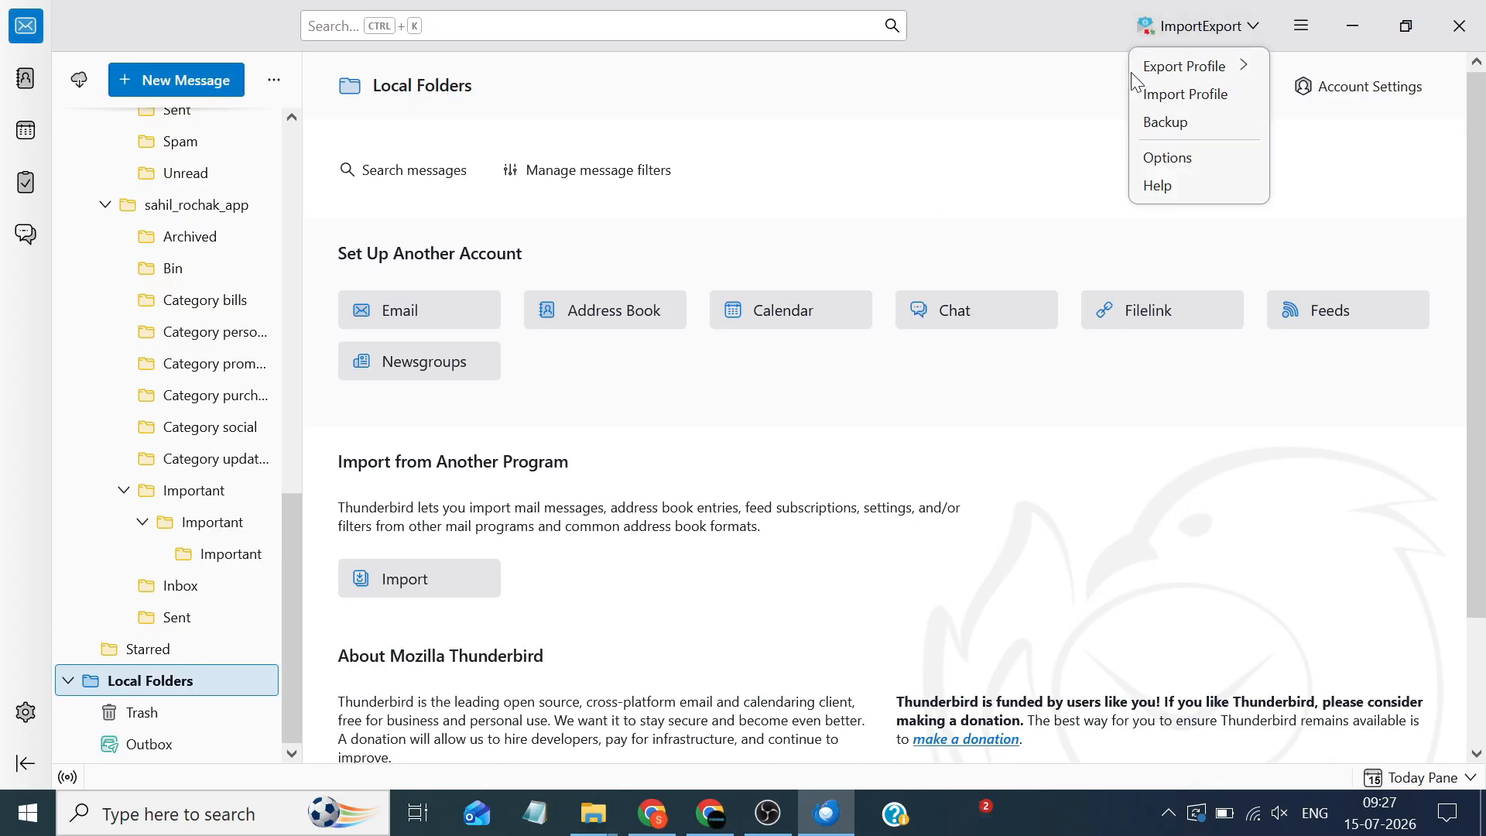
Show the Local Folders ImportExportTools NG > Import mbox Files choices
click(1068, 125)
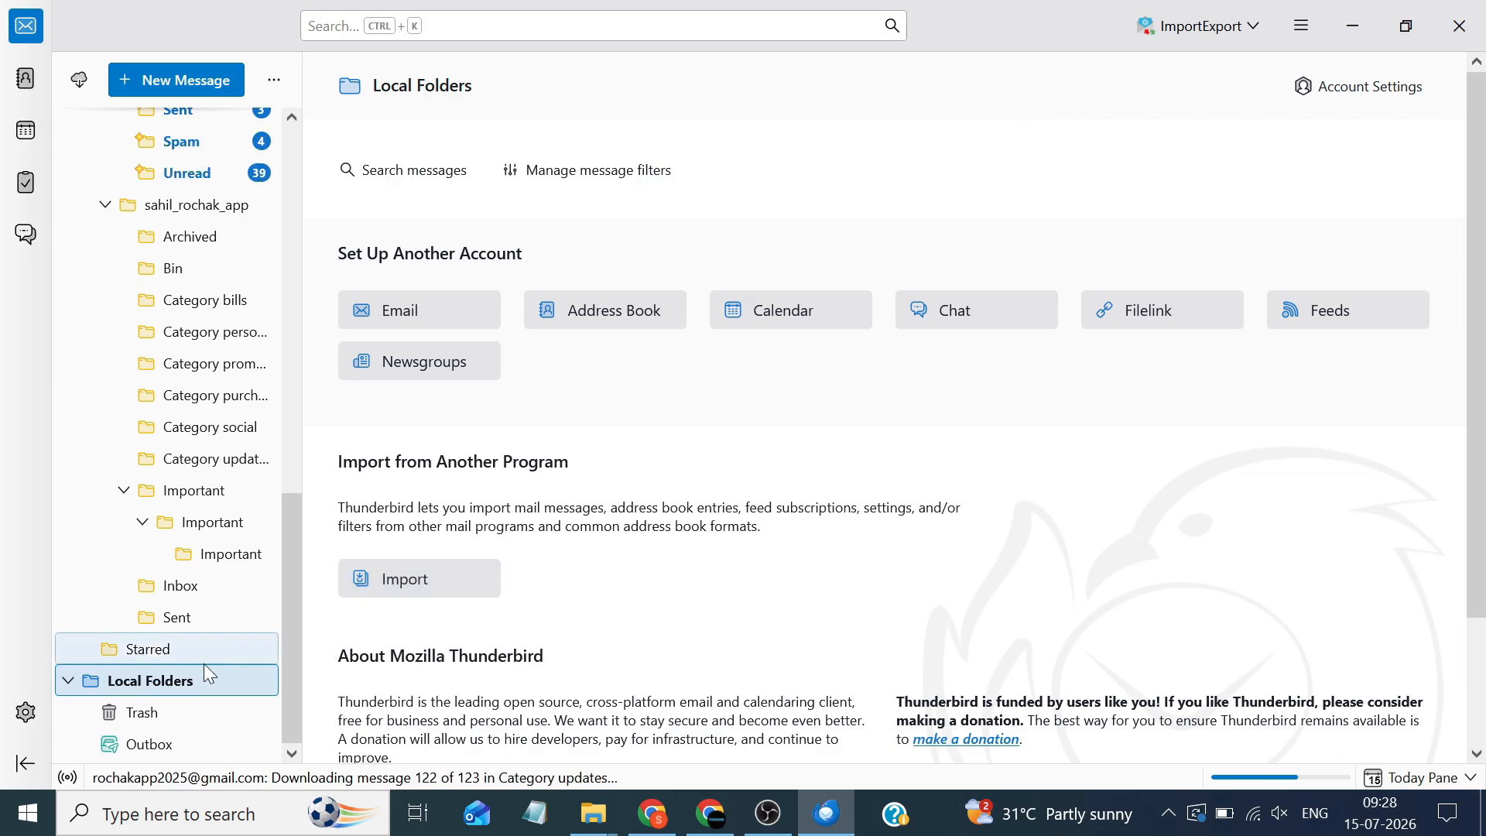
right_click(169, 679)
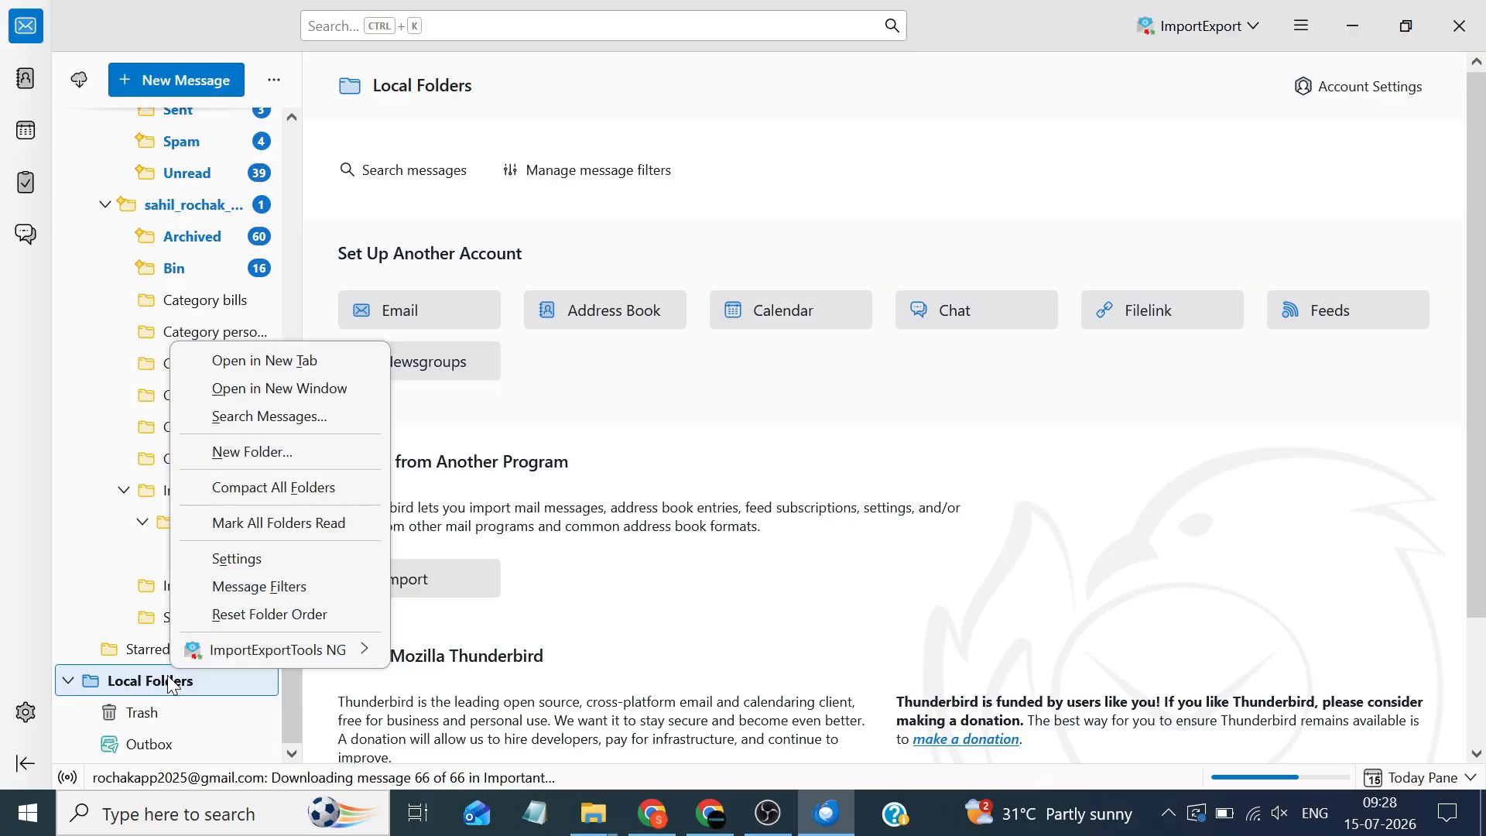
mouse_move(288, 650)
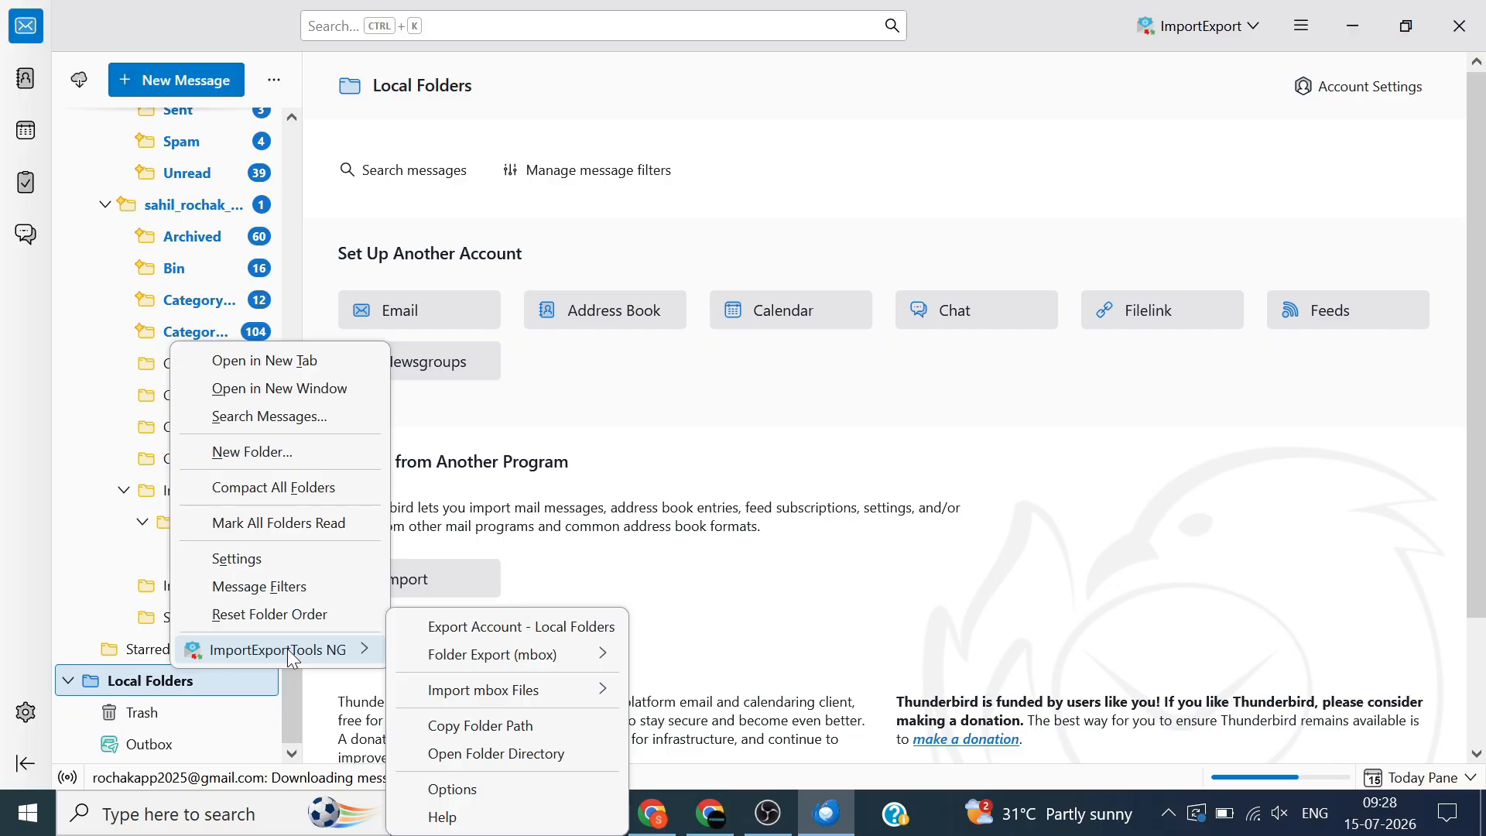
mouse_move(497, 691)
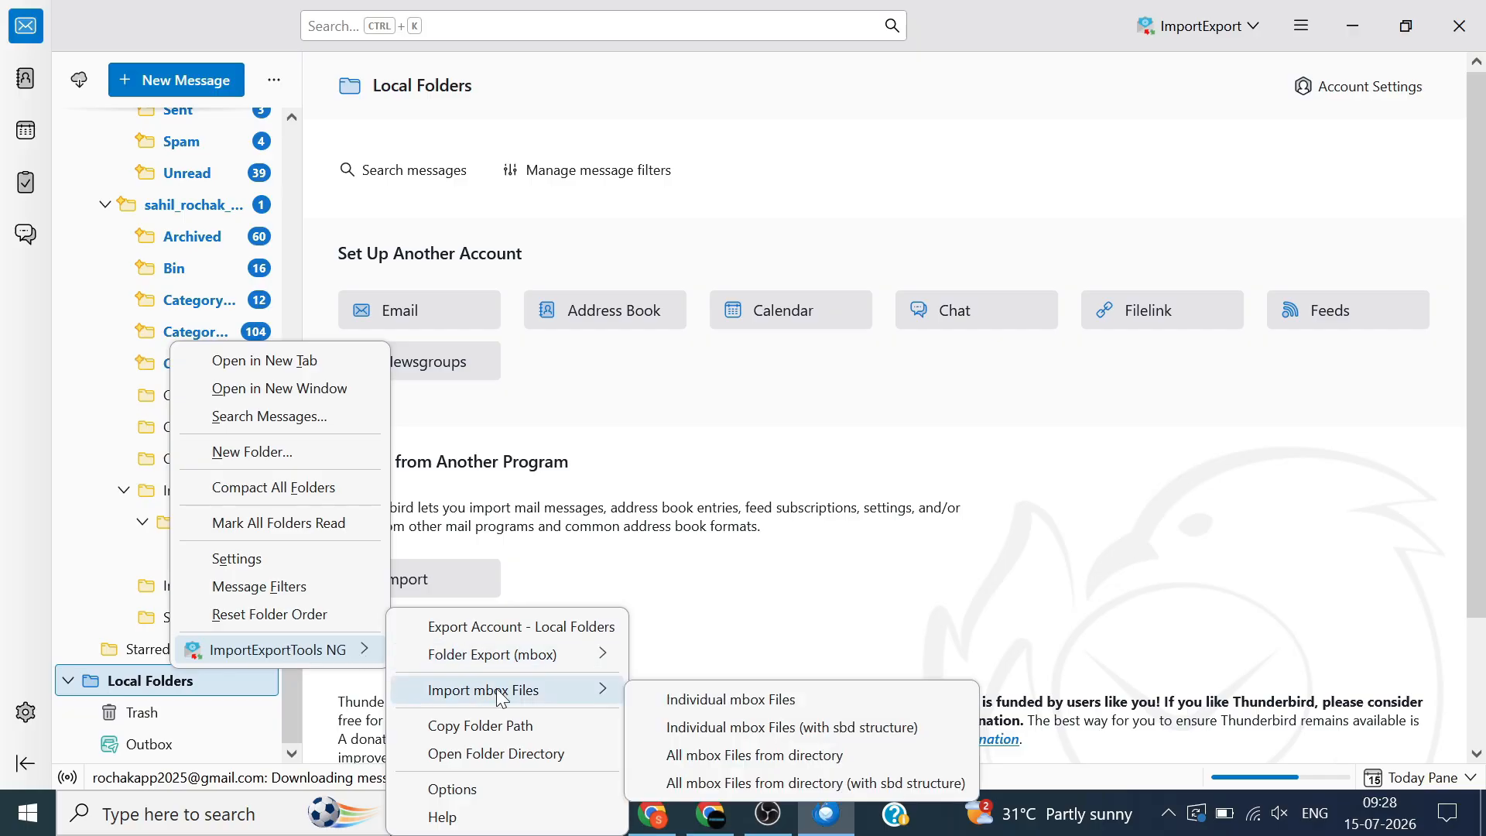
Import Spam.mbox from the Desktop as an individual mbox file, creating a 36-message Spam folder
click(771, 700)
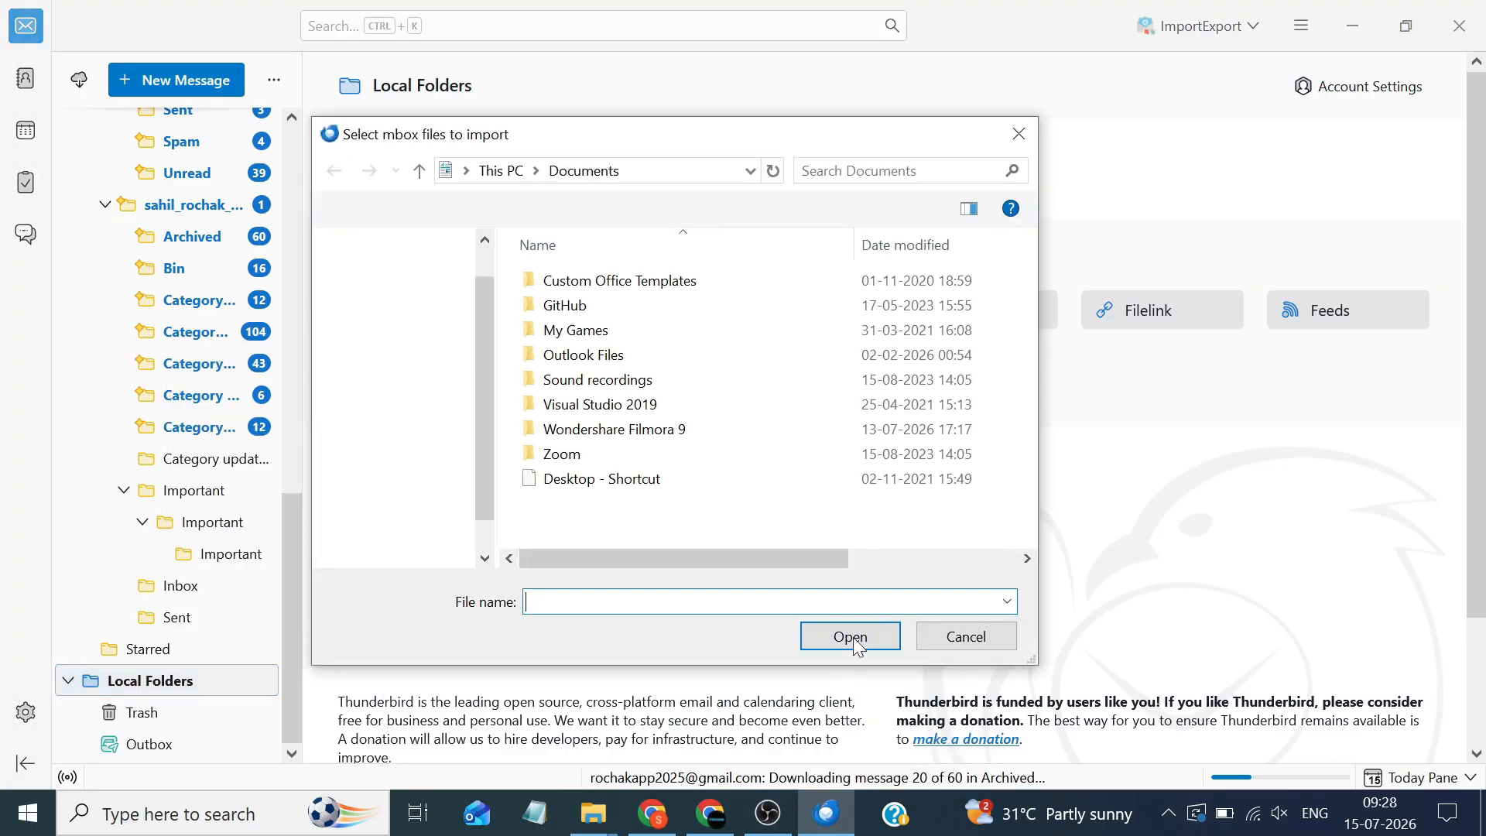
click(427, 348)
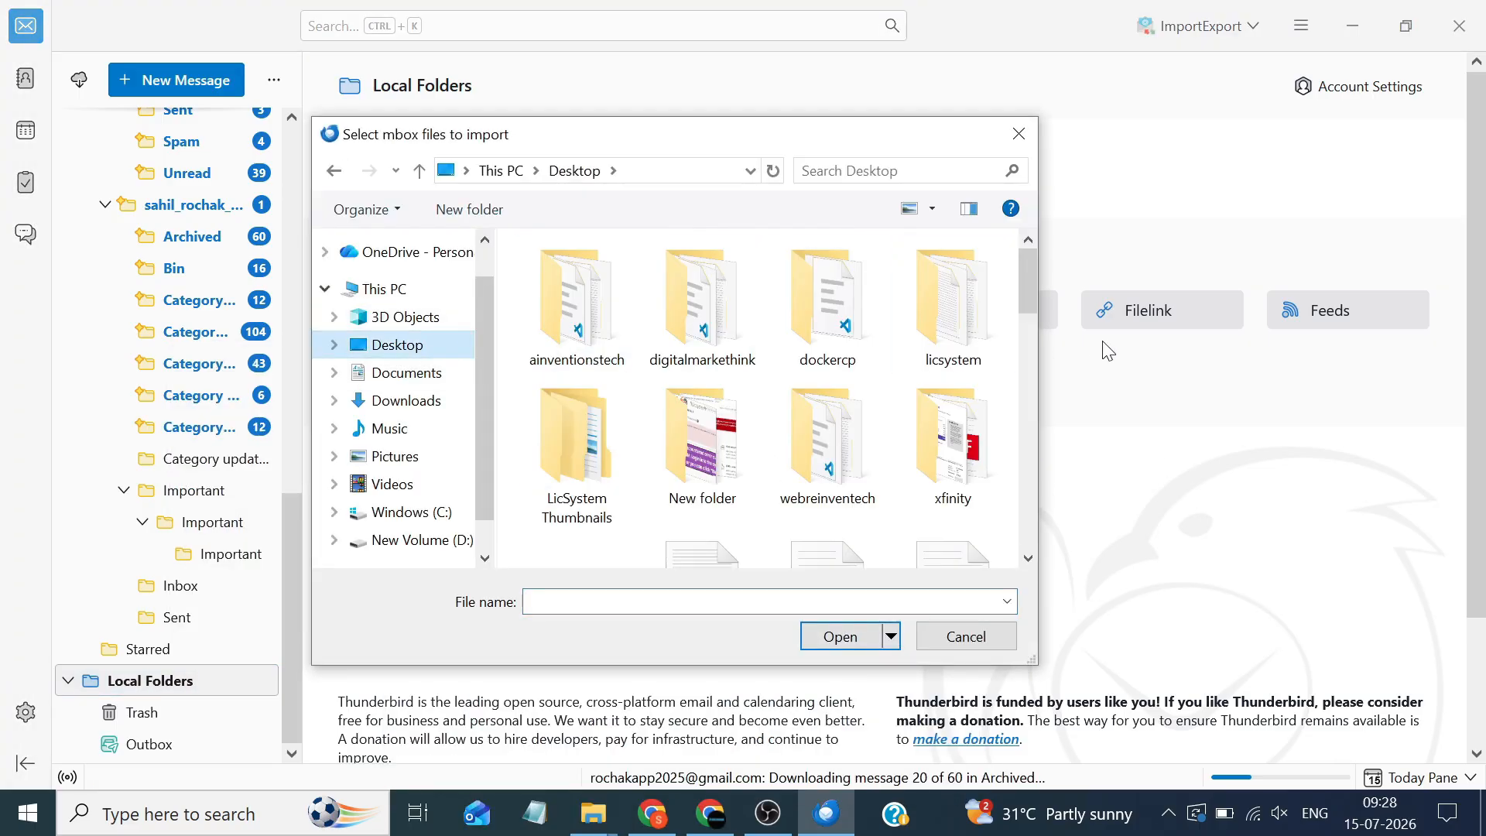
drag(1029, 277, 1035, 485)
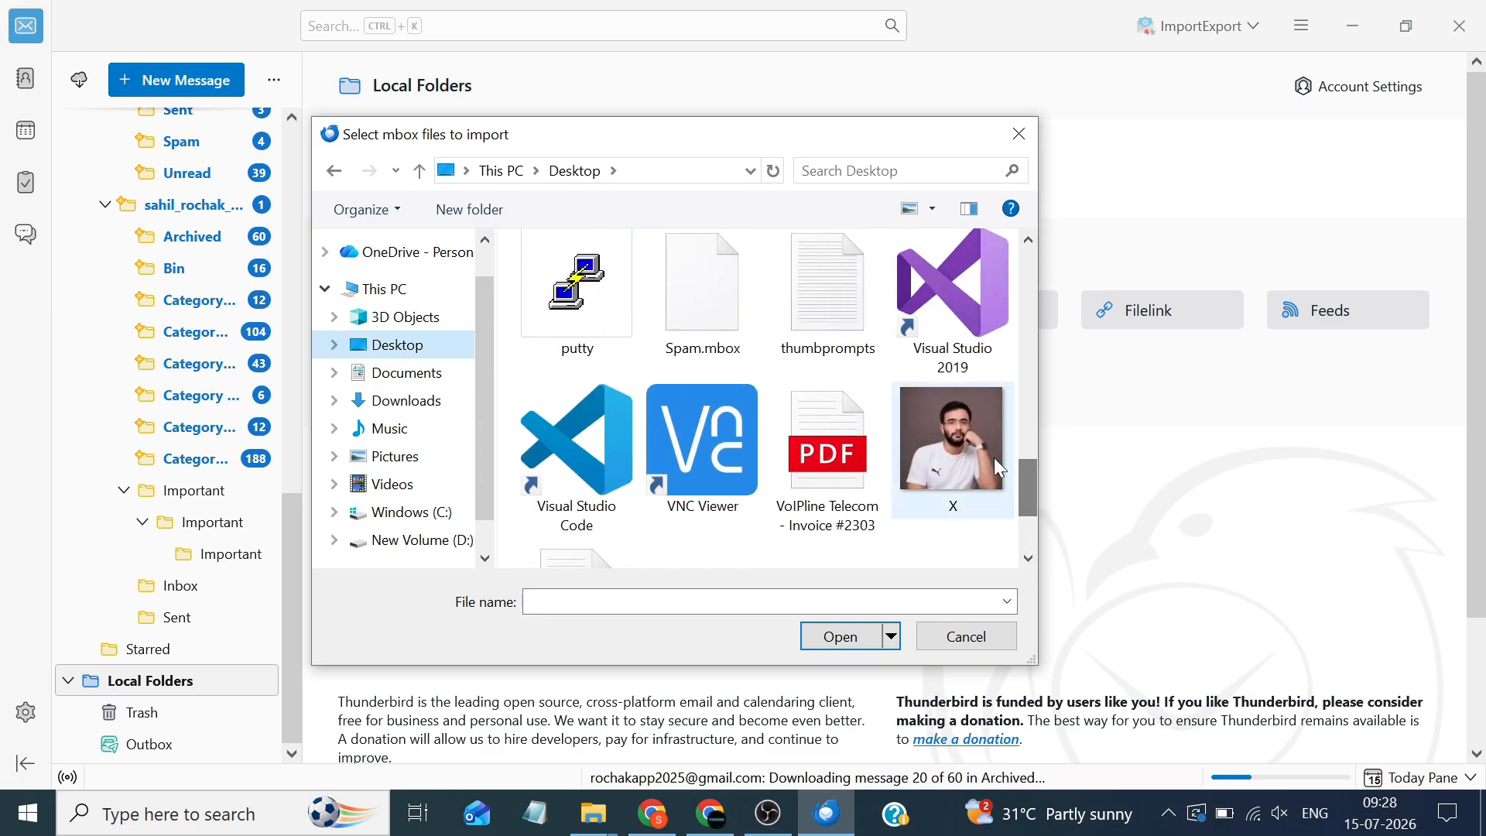
click(736, 304)
click(848, 636)
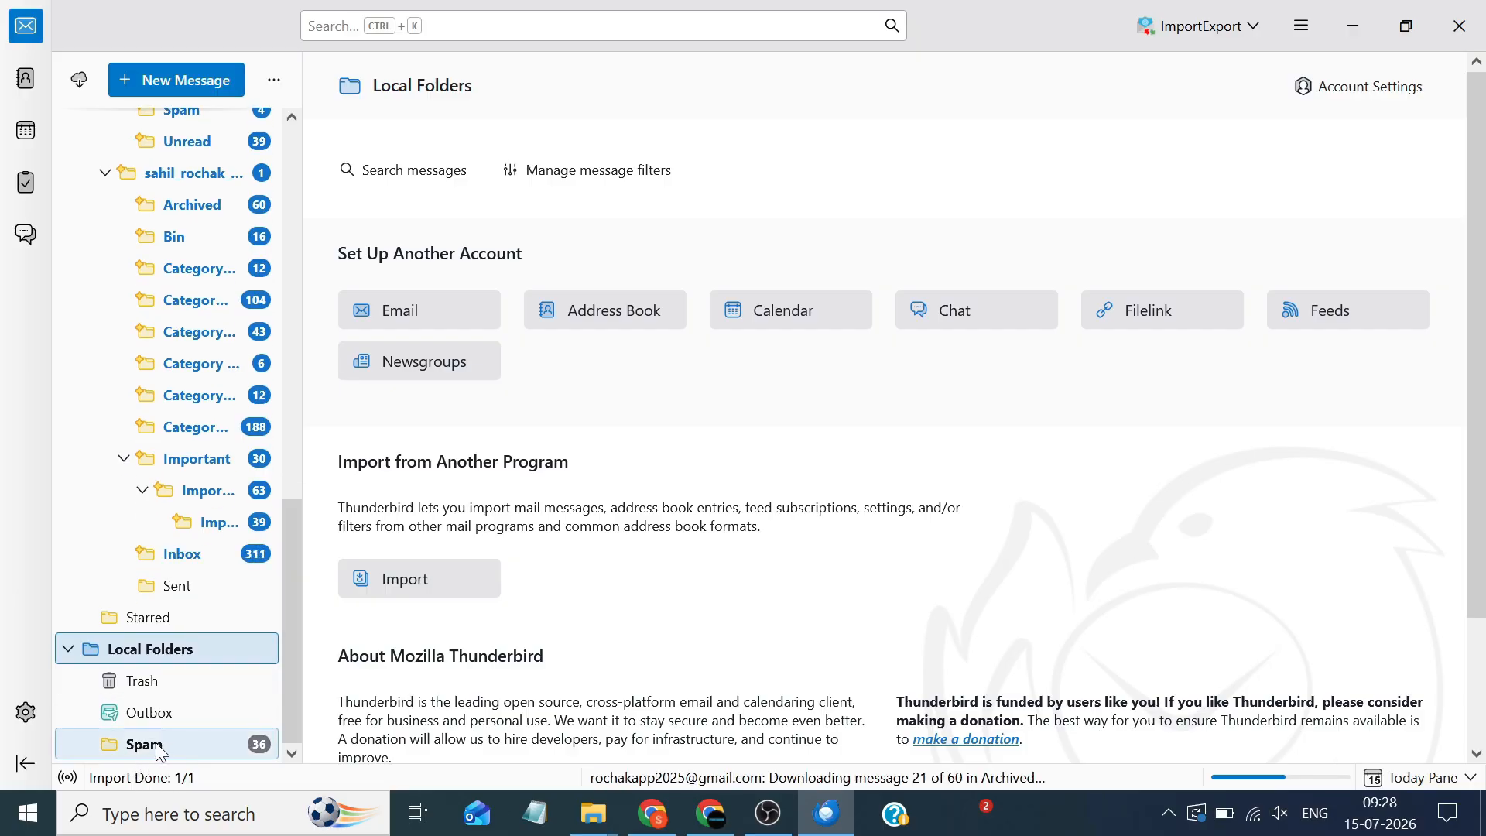
Open the local Spam folder, compare it with Gmail's Spam list, and select all 36 messages
click(139, 746)
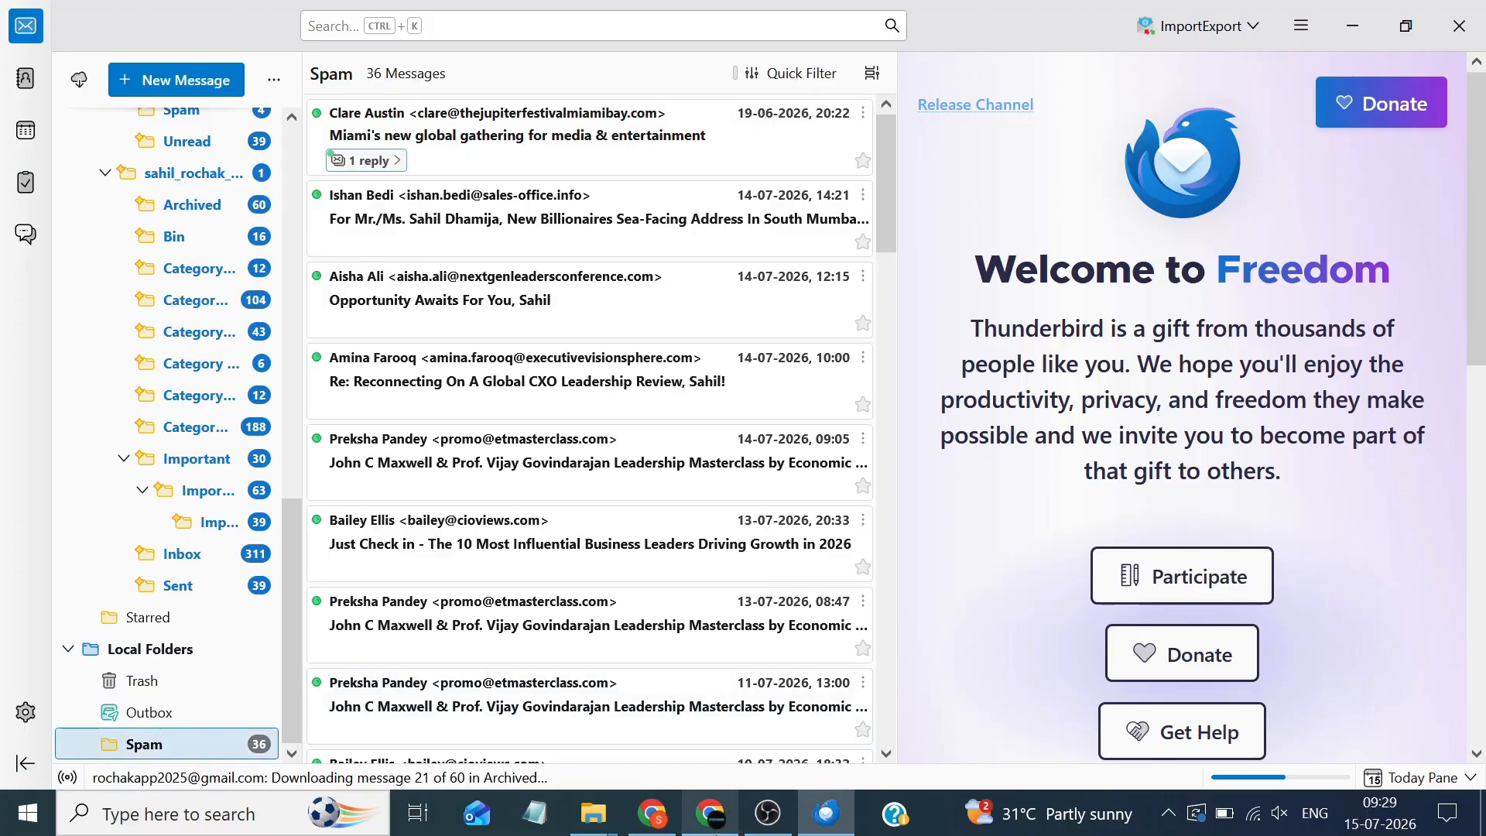
click(705, 825)
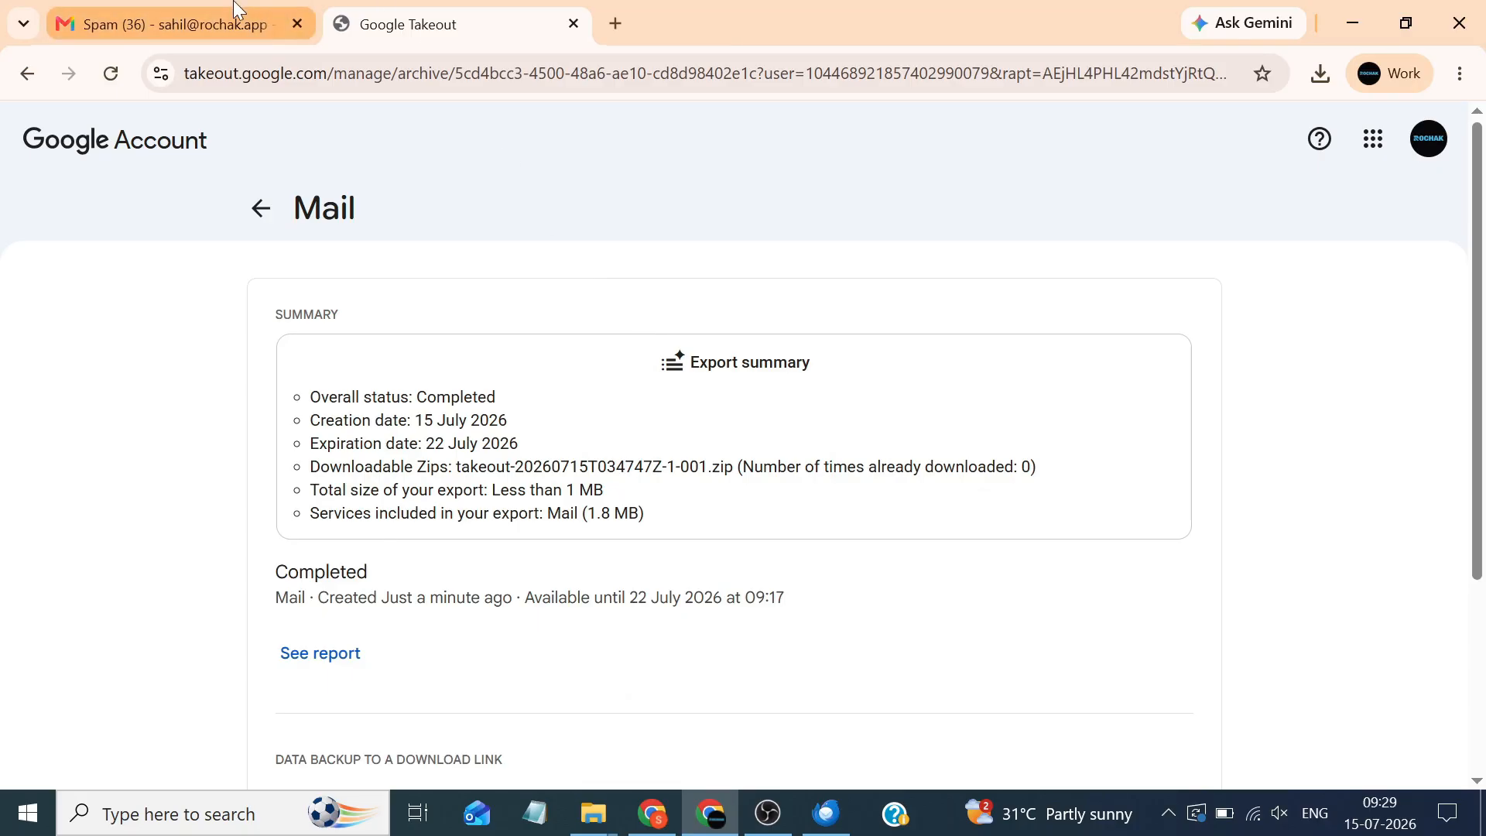
click(170, 24)
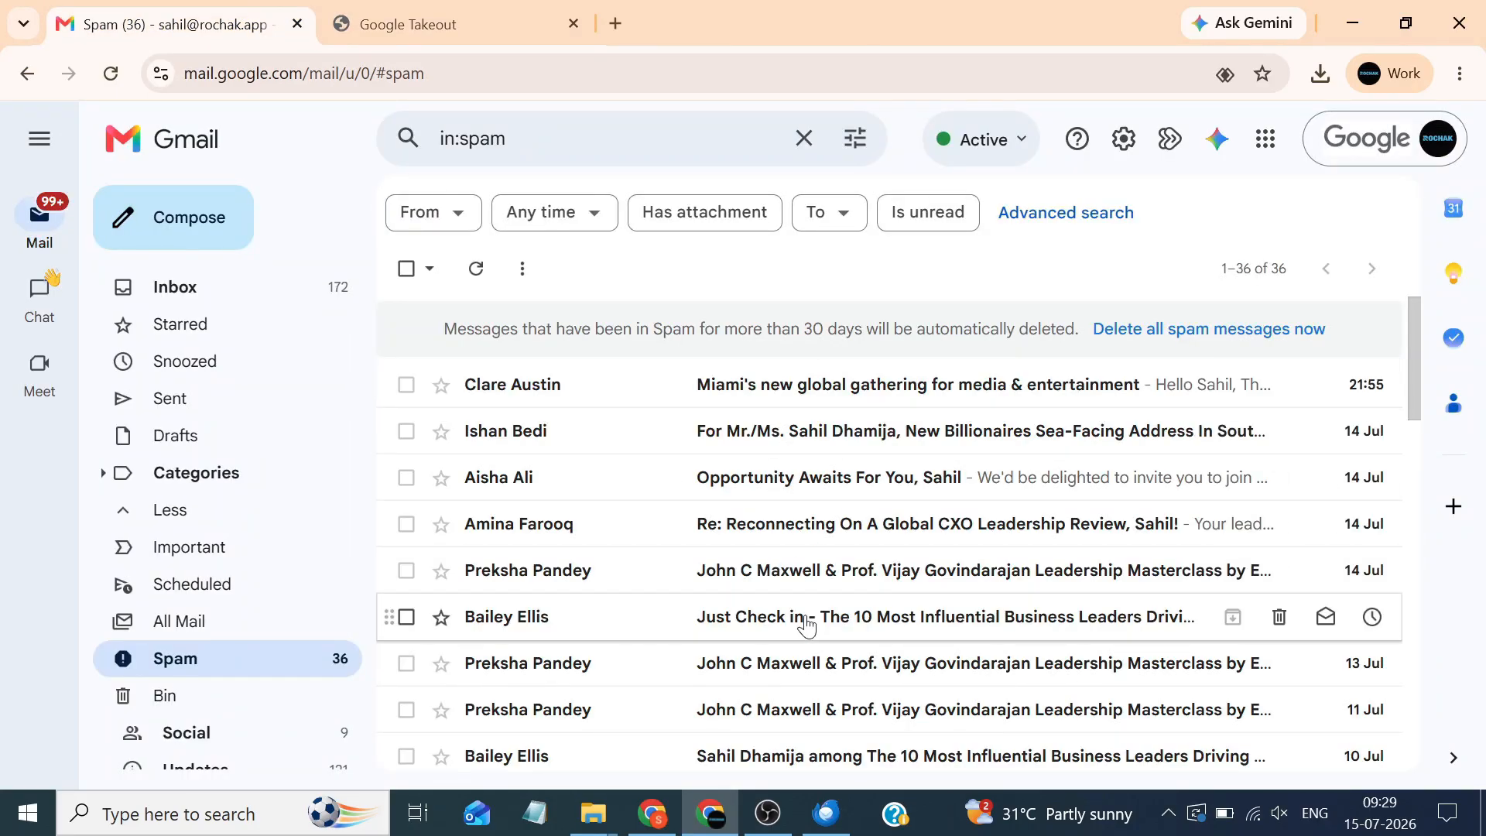
click(825, 812)
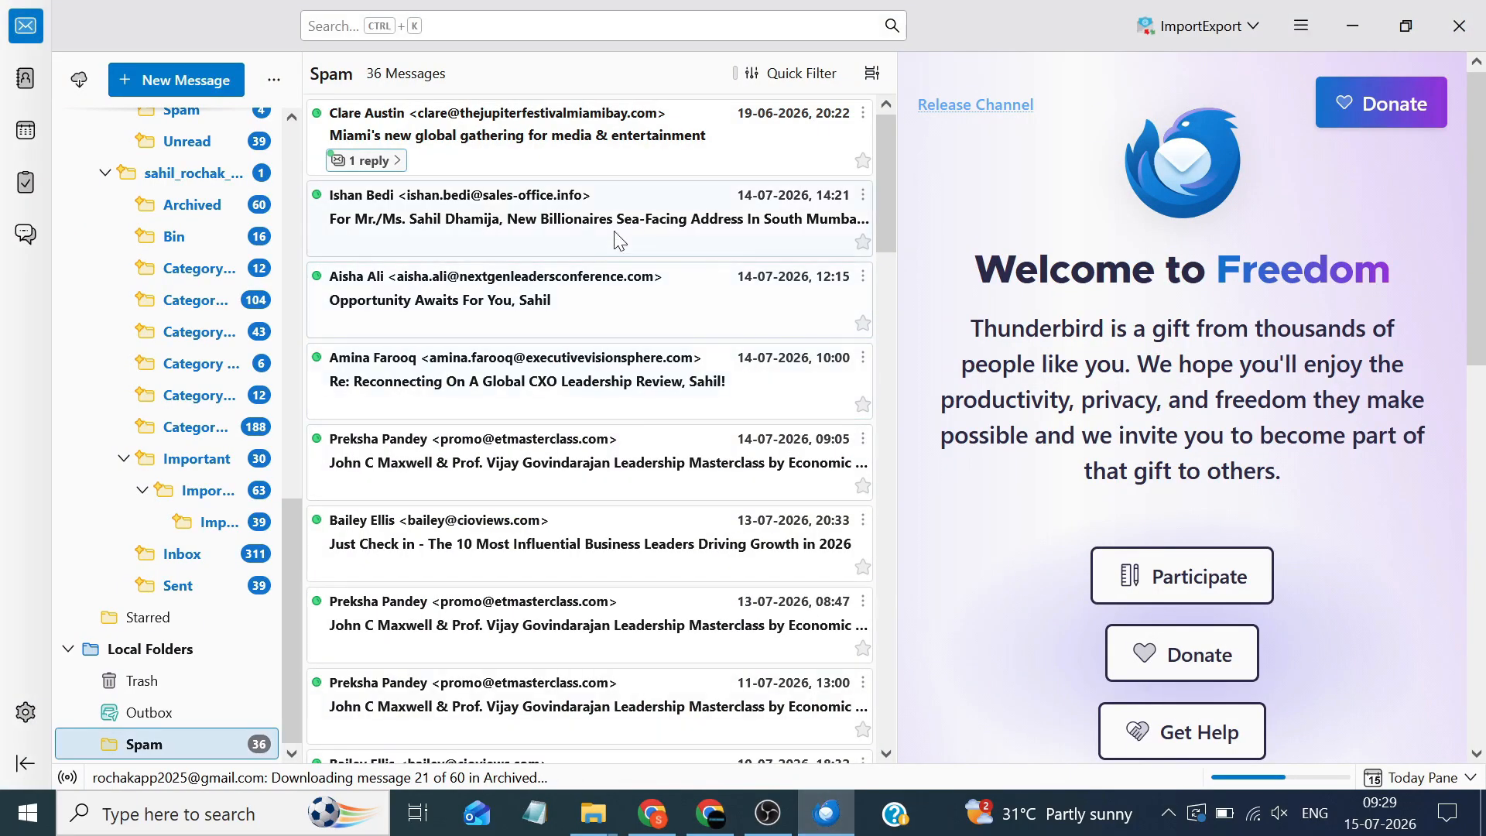
click(503, 250)
key(ctrl+a)
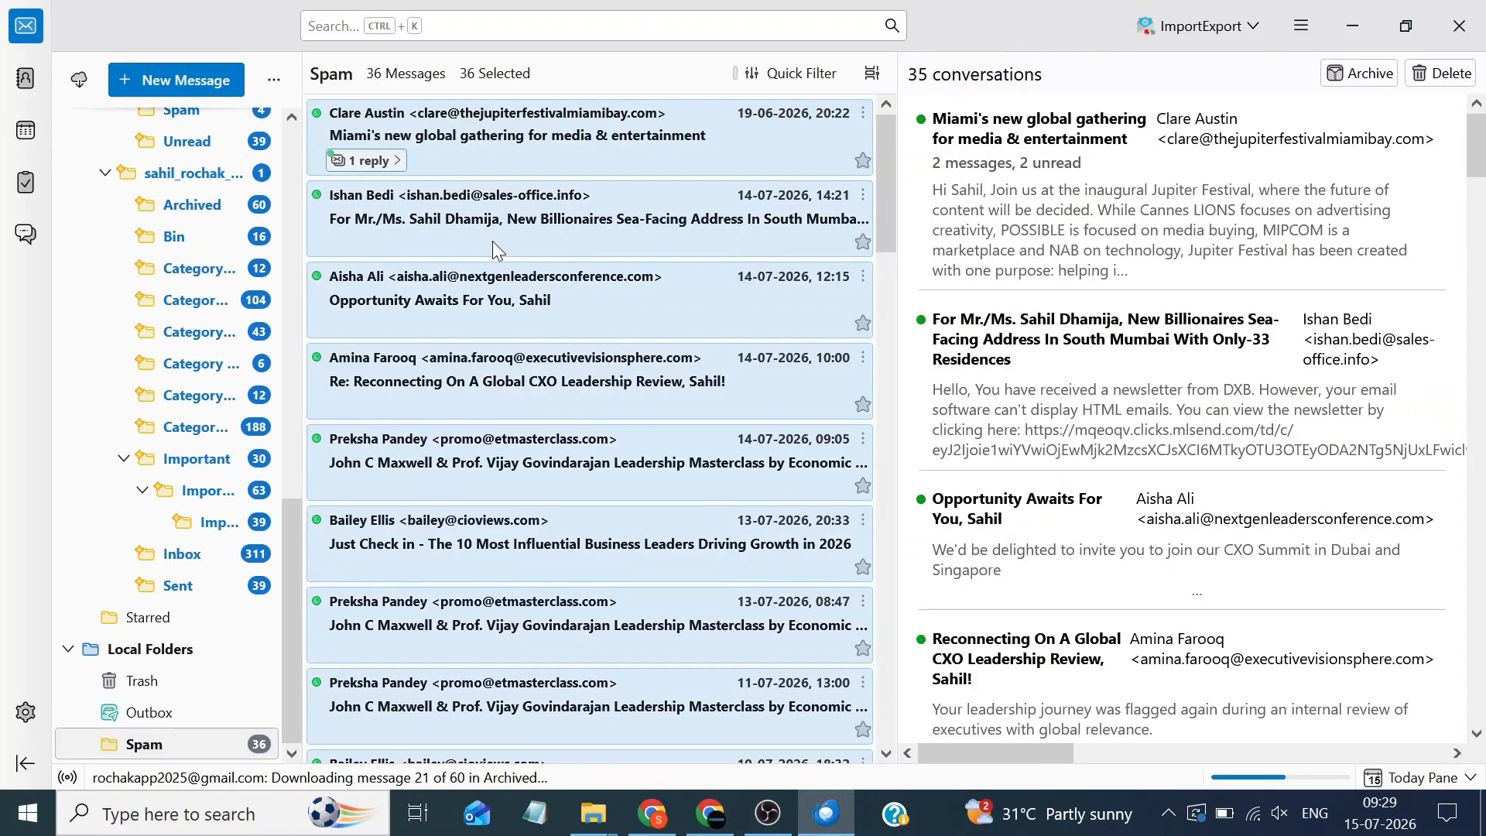
Browse the Spam folder's Move To destinations under the Gmail account's Migrated folder, then close the menus
right_click(152, 756)
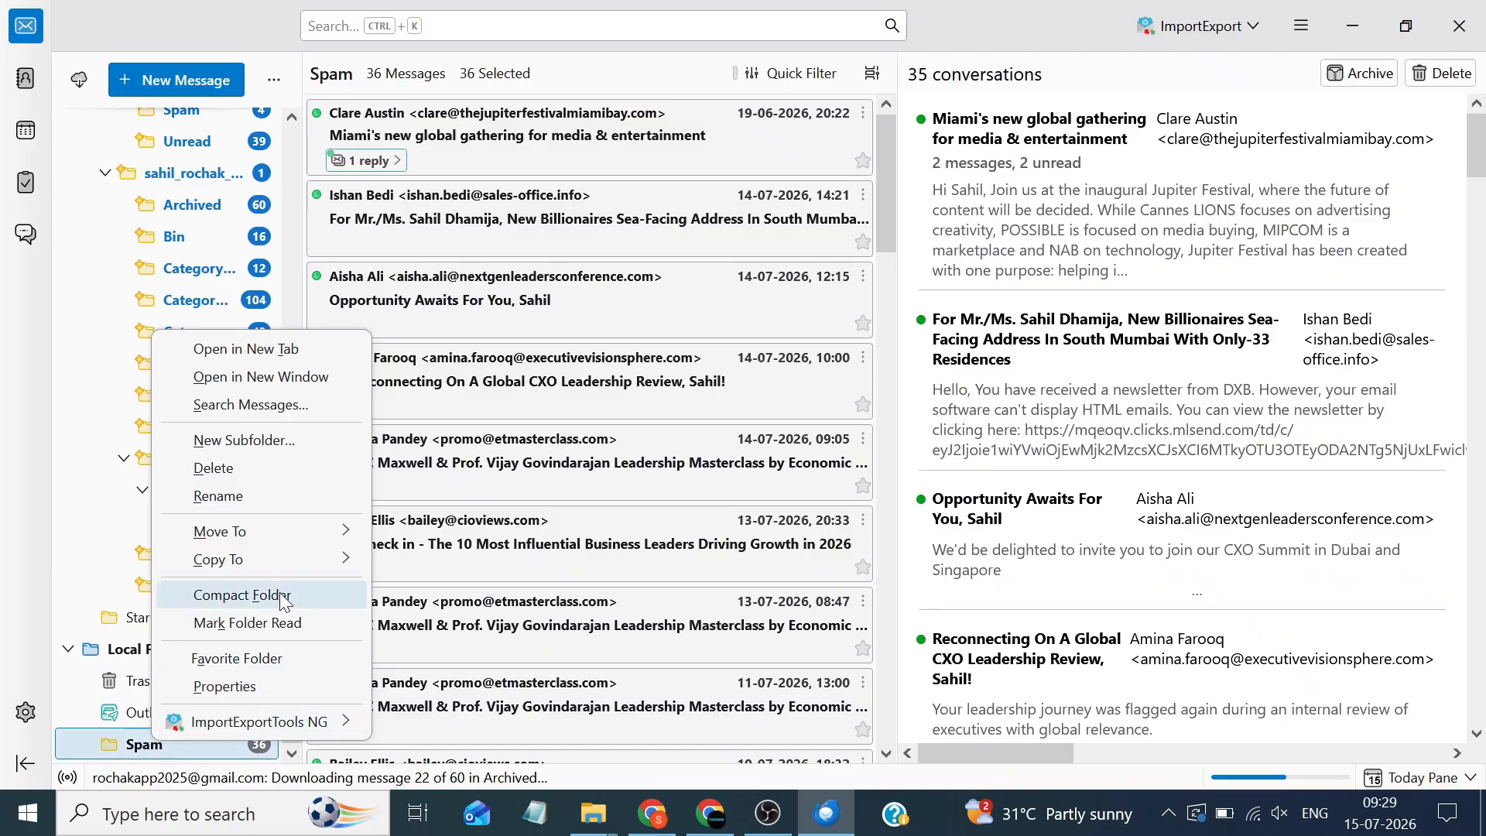
mouse_move(322, 529)
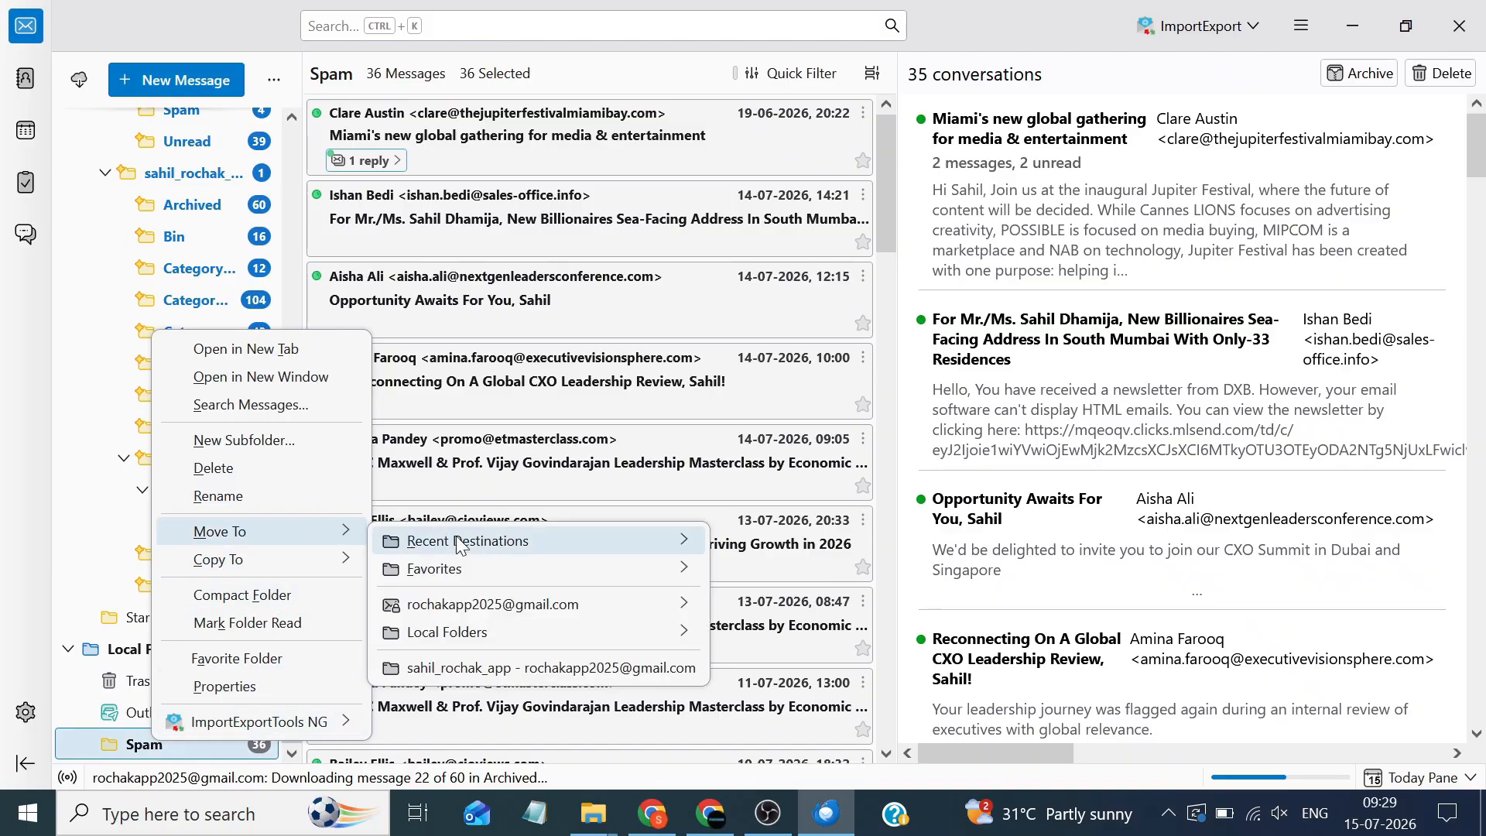
mouse_move(619, 613)
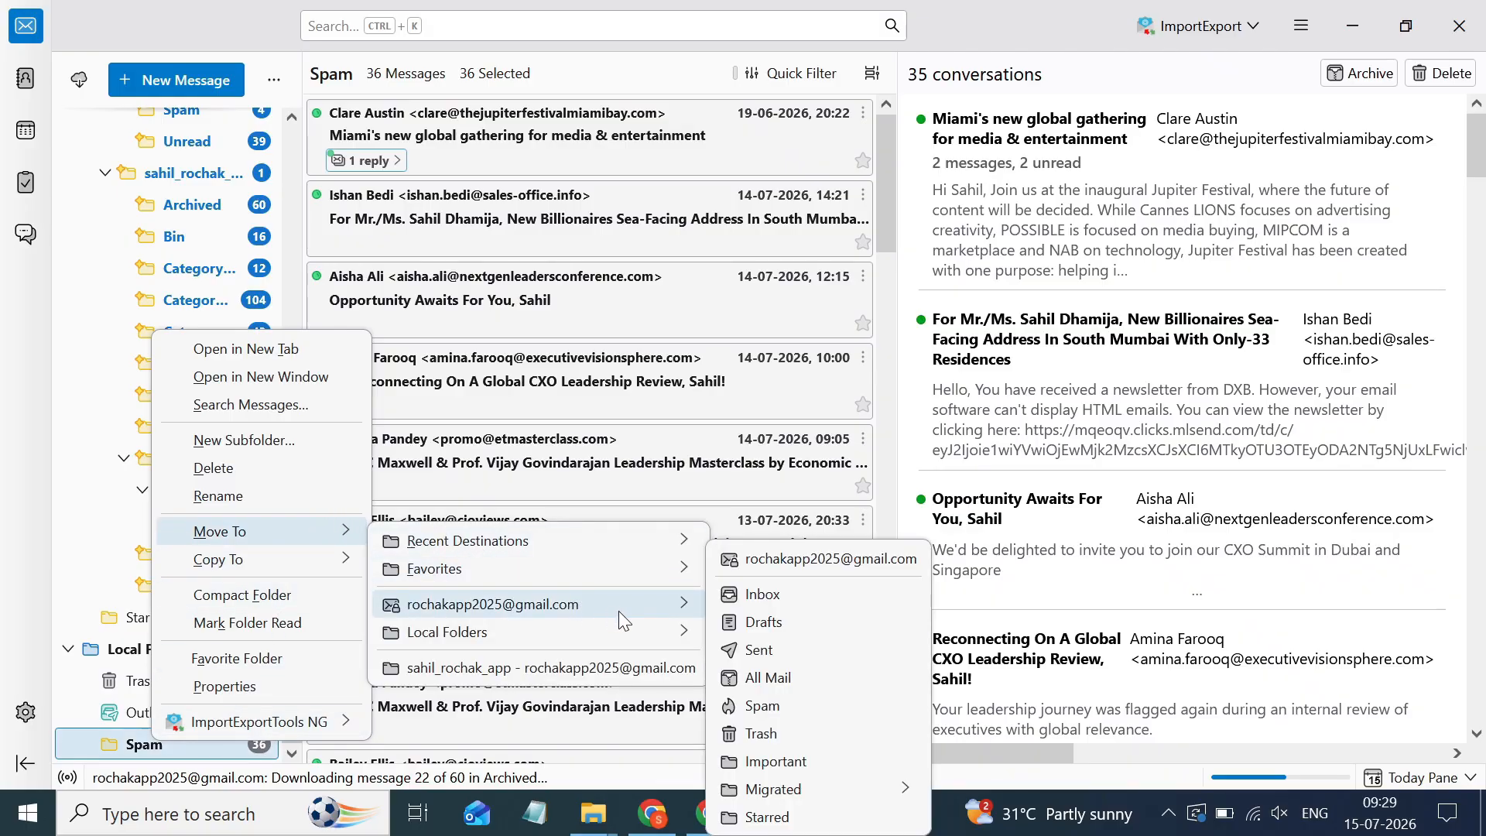
mouse_move(898, 791)
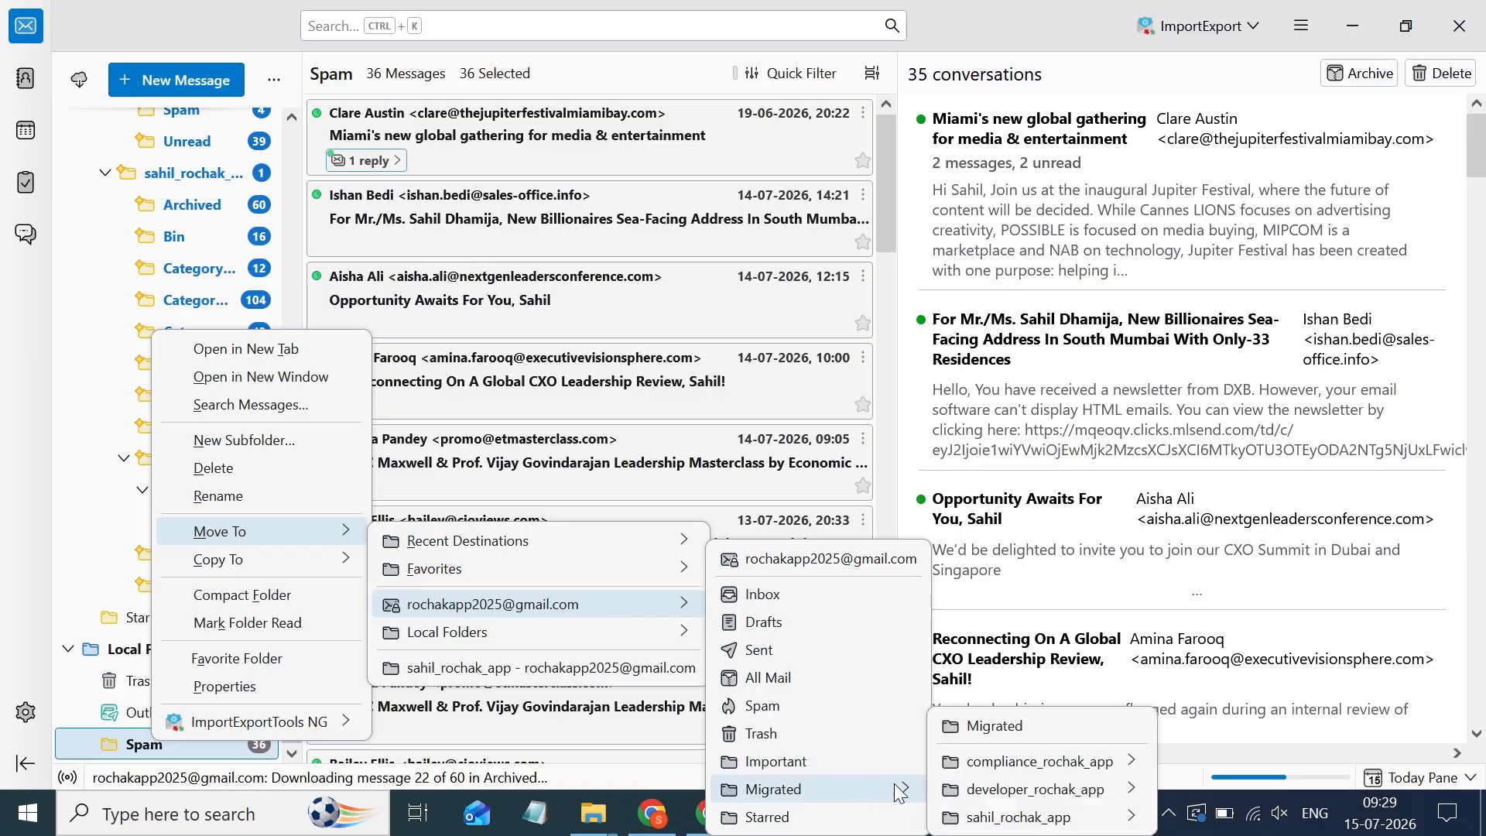
mouse_move(995, 816)
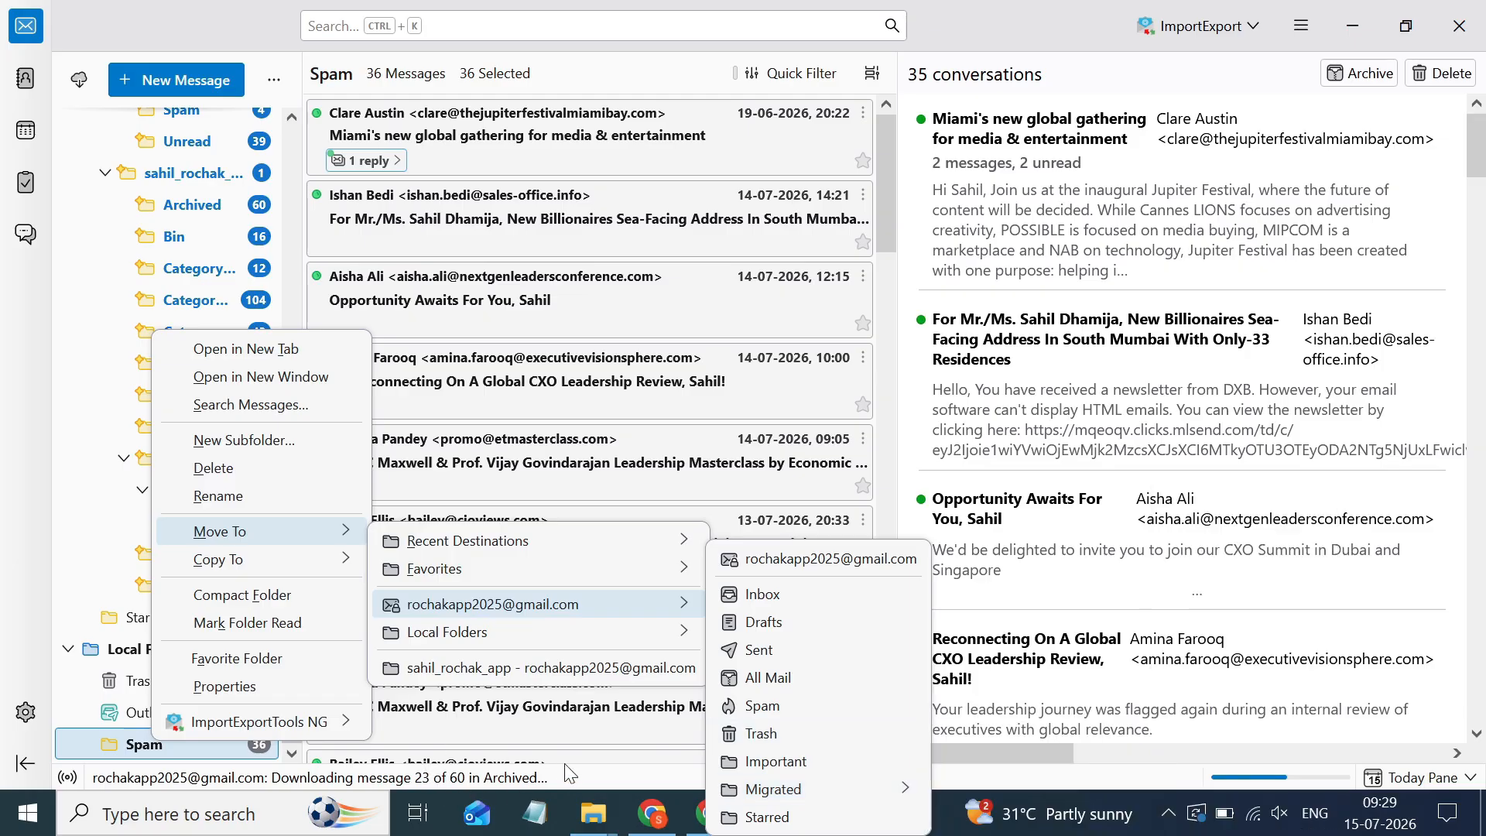
click(666, 820)
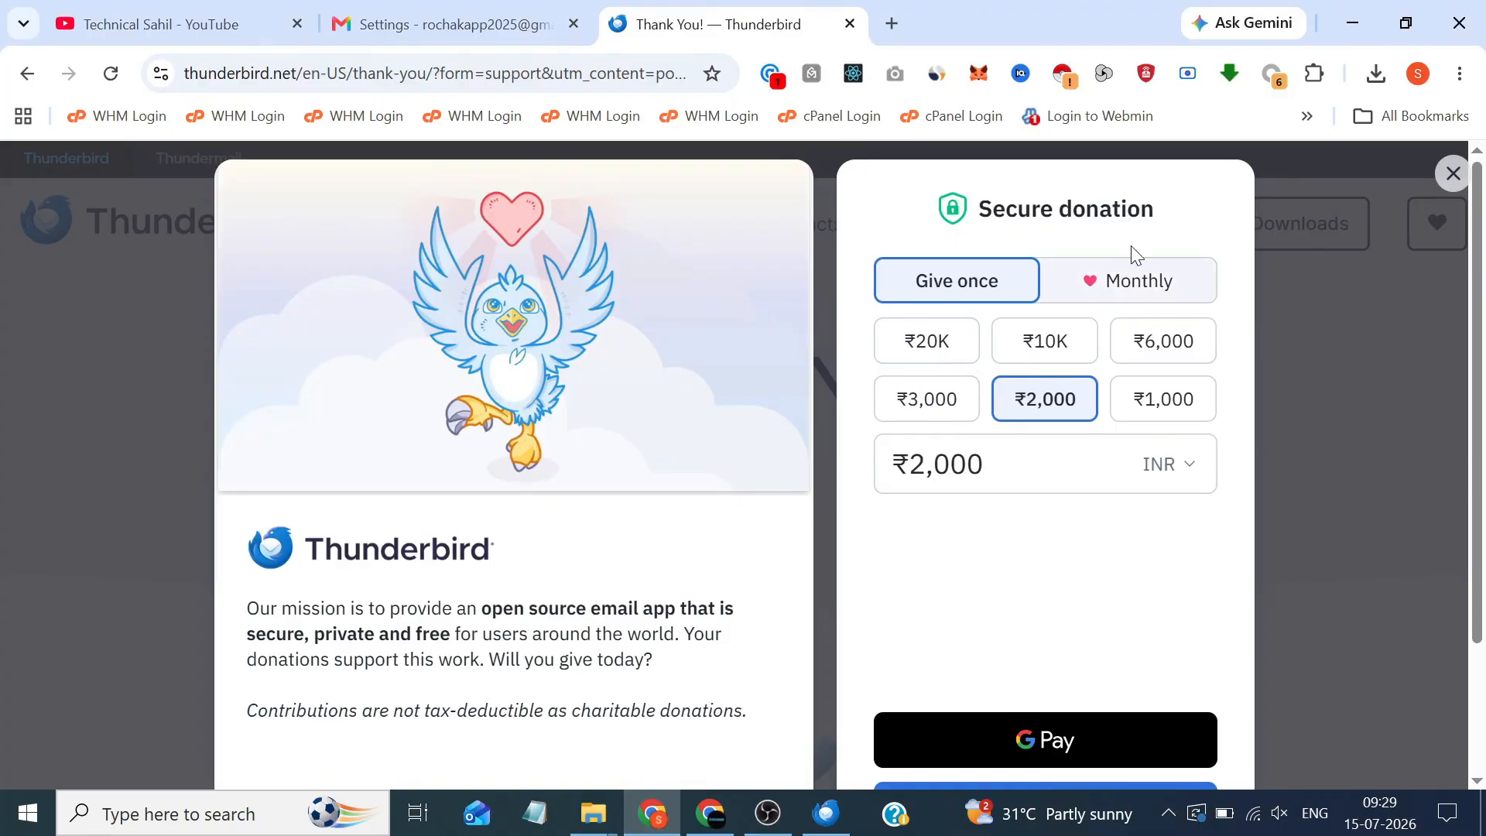
Switch Chrome from the YouTube tab to the Gmail Forwarding and POP/IMAP settings tab
click(261, 13)
click(433, 11)
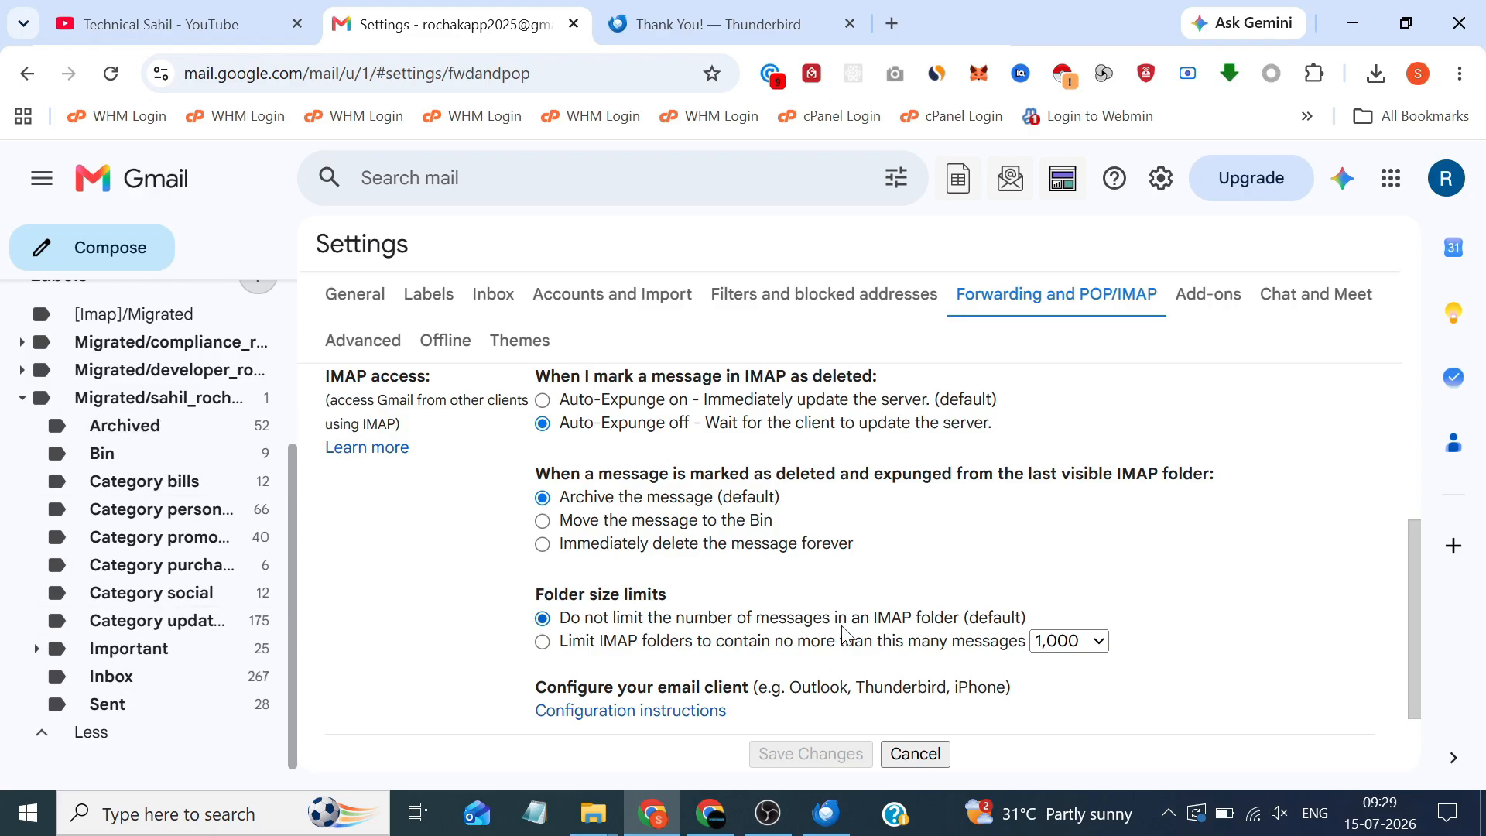
Move the local Spam folder into the user's app folder under Gmail's Migrated, transferring all 36 messages
click(820, 814)
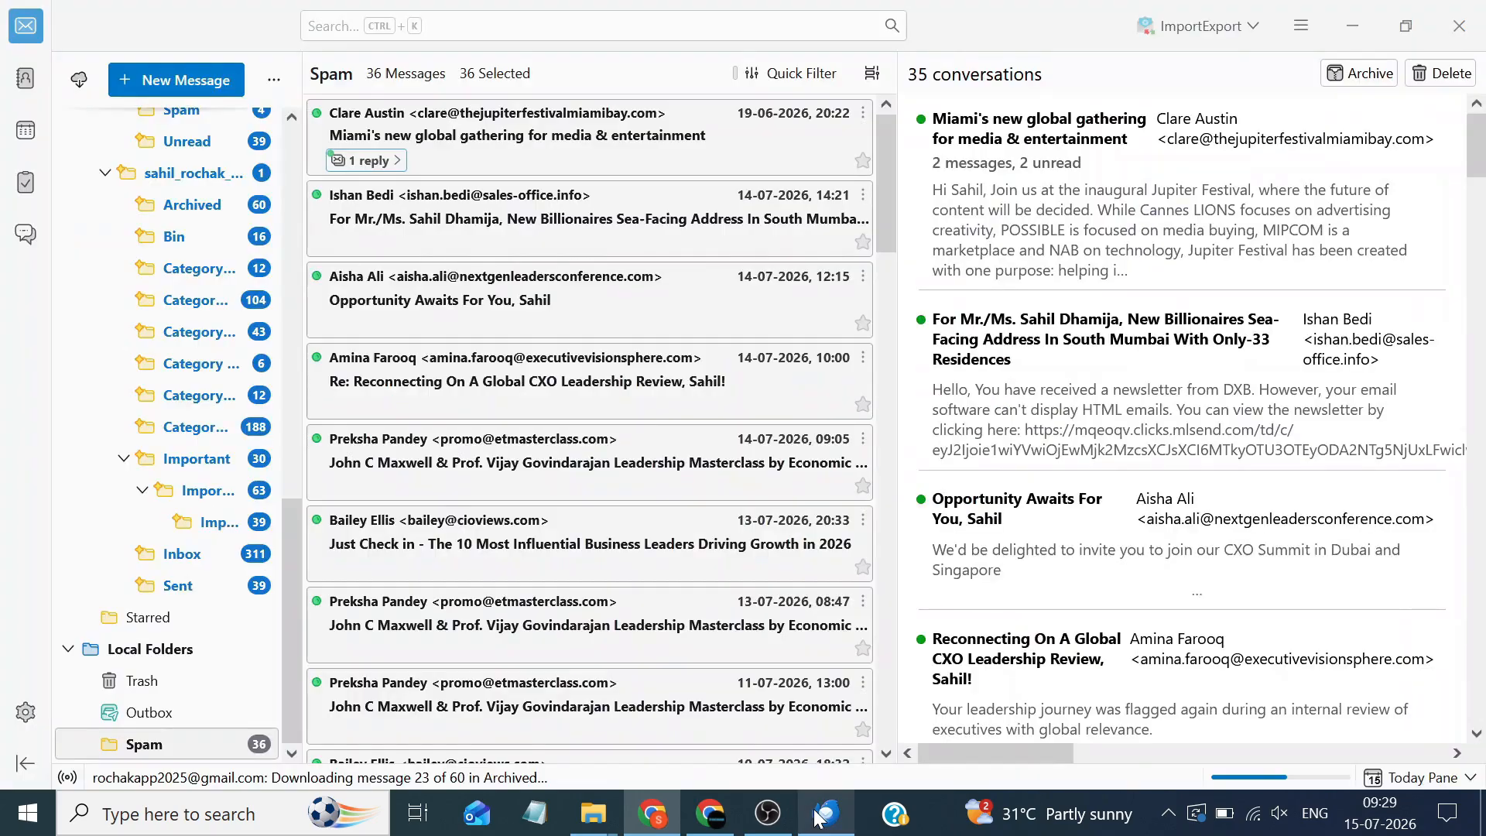
right_click(130, 745)
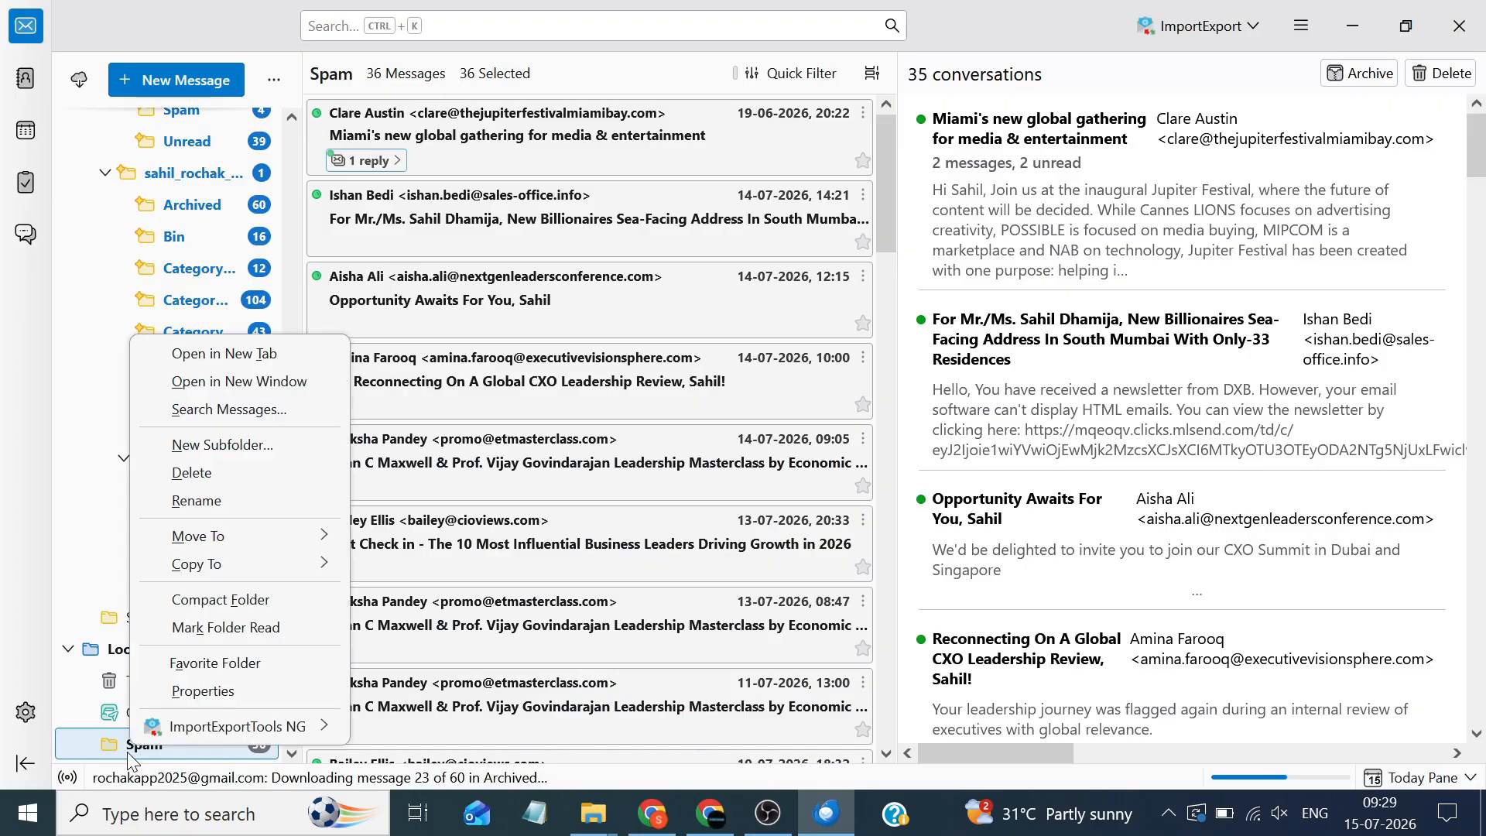
mouse_move(235, 531)
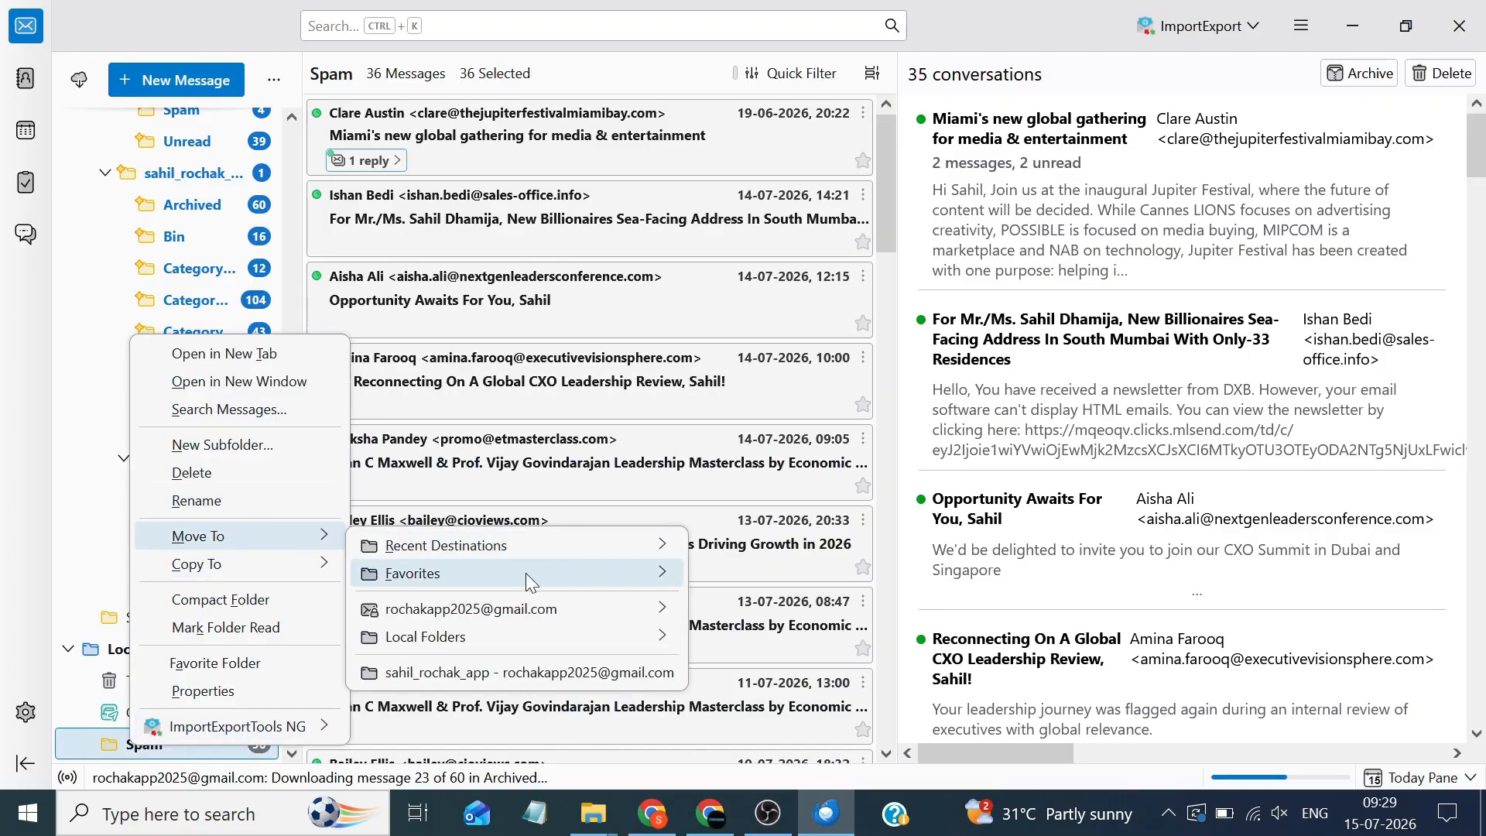
mouse_move(569, 611)
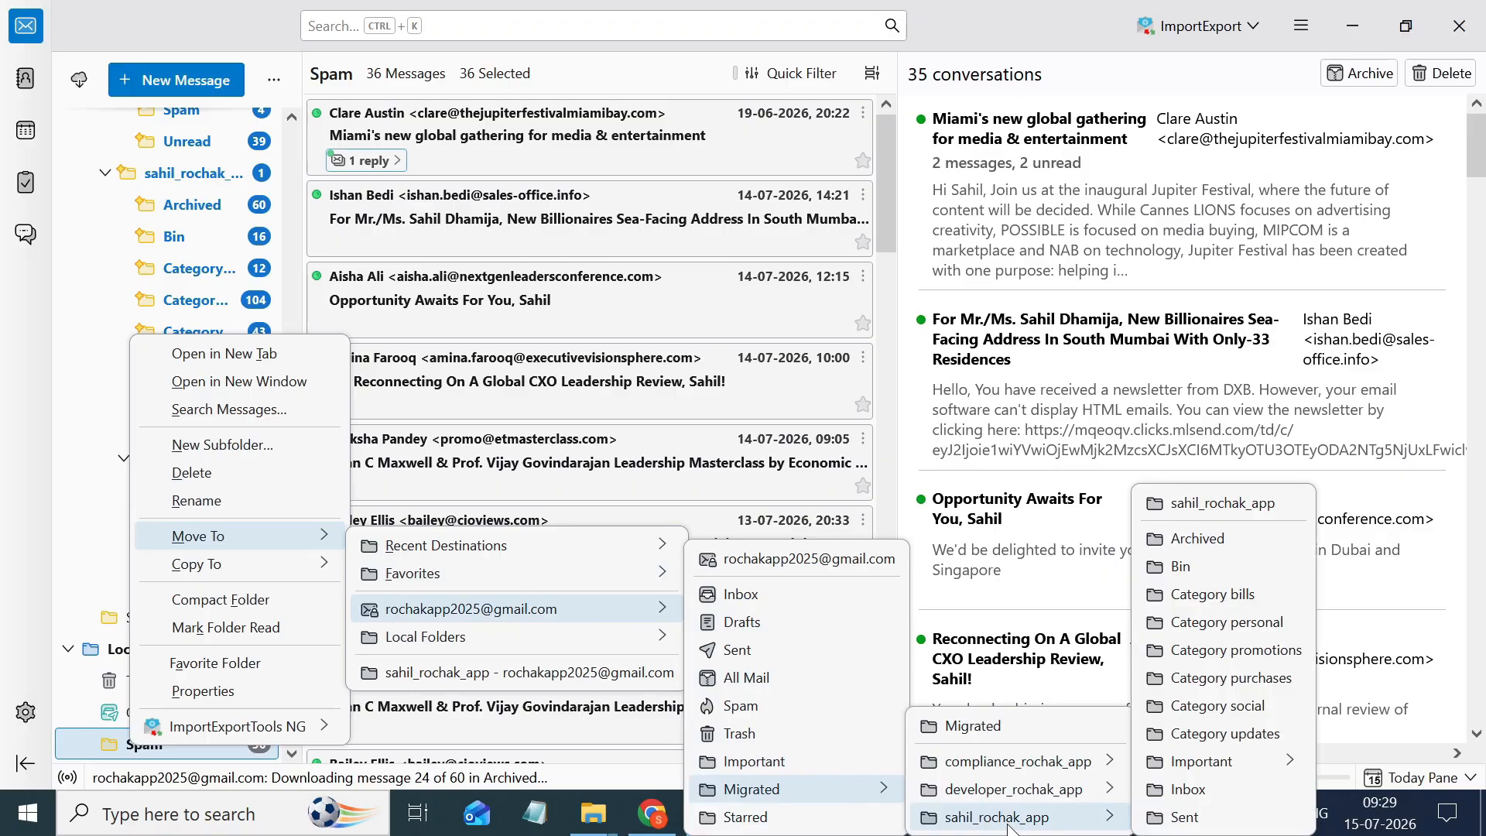
click(1223, 504)
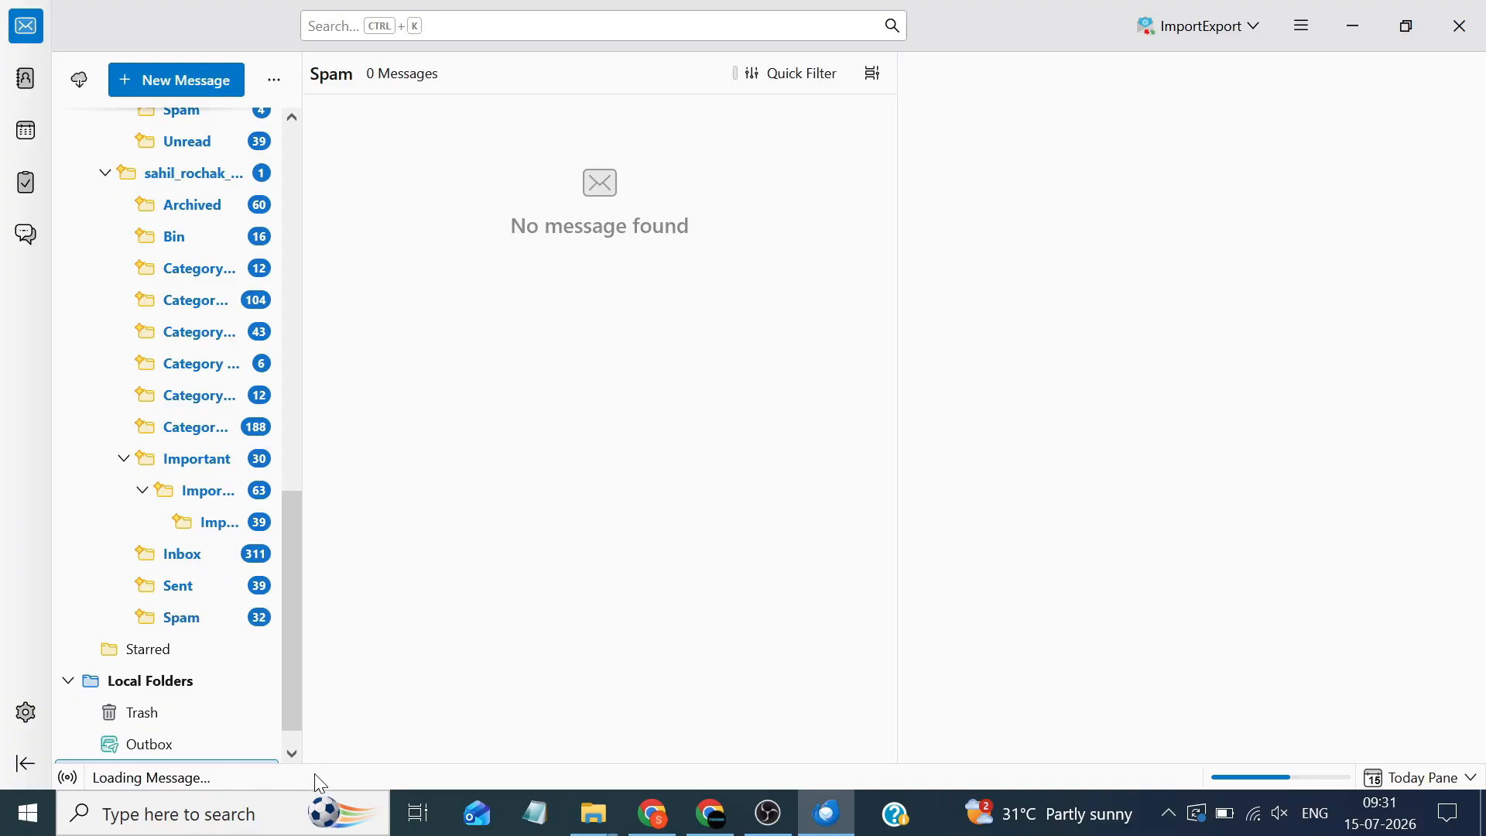
scroll(291, 675, down, 1)
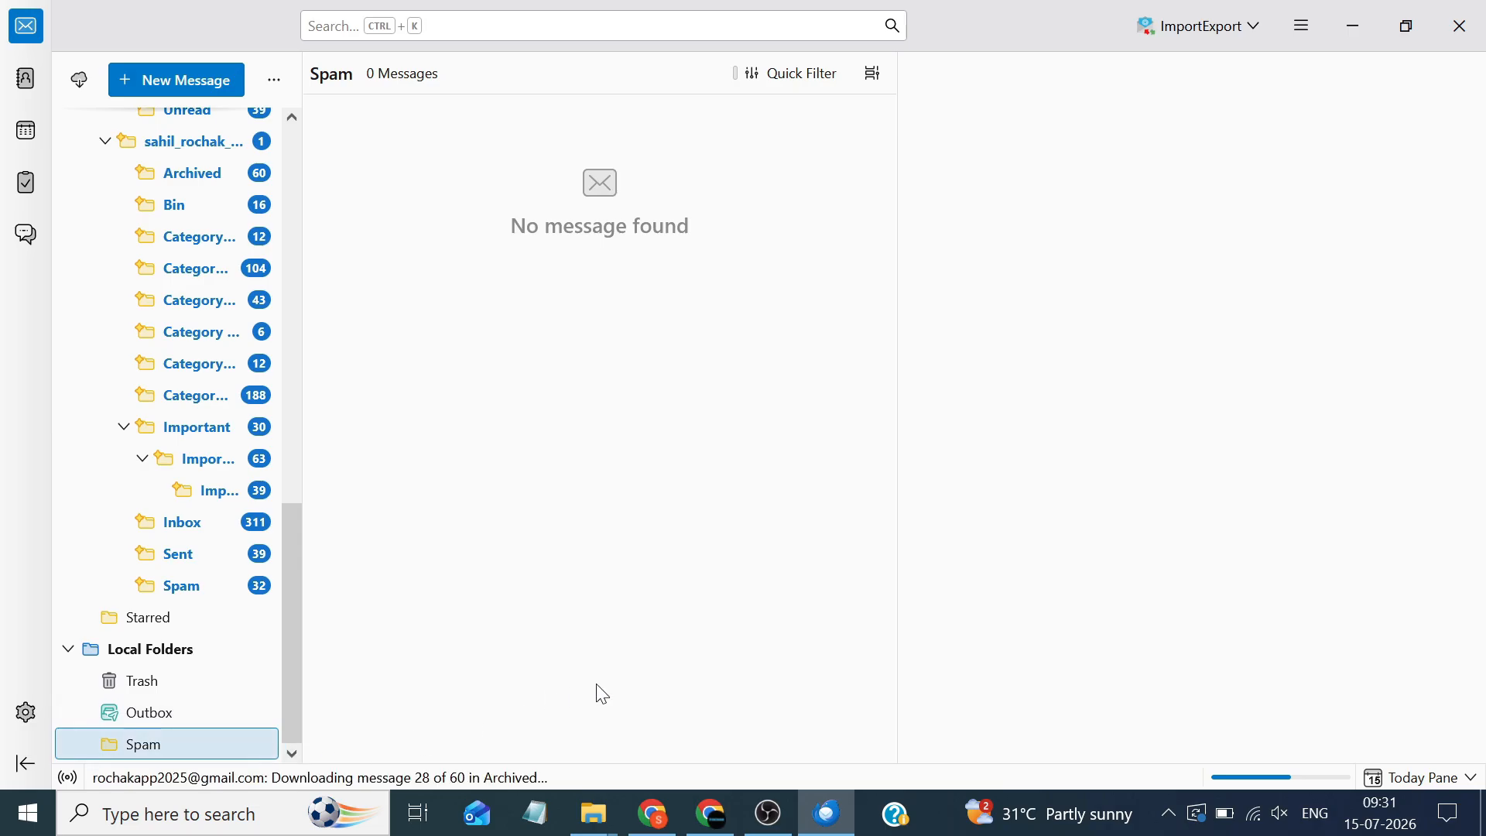
Reload Gmail, open the migrated Spam label, and compare its 35 conversations with the original Spam
click(654, 811)
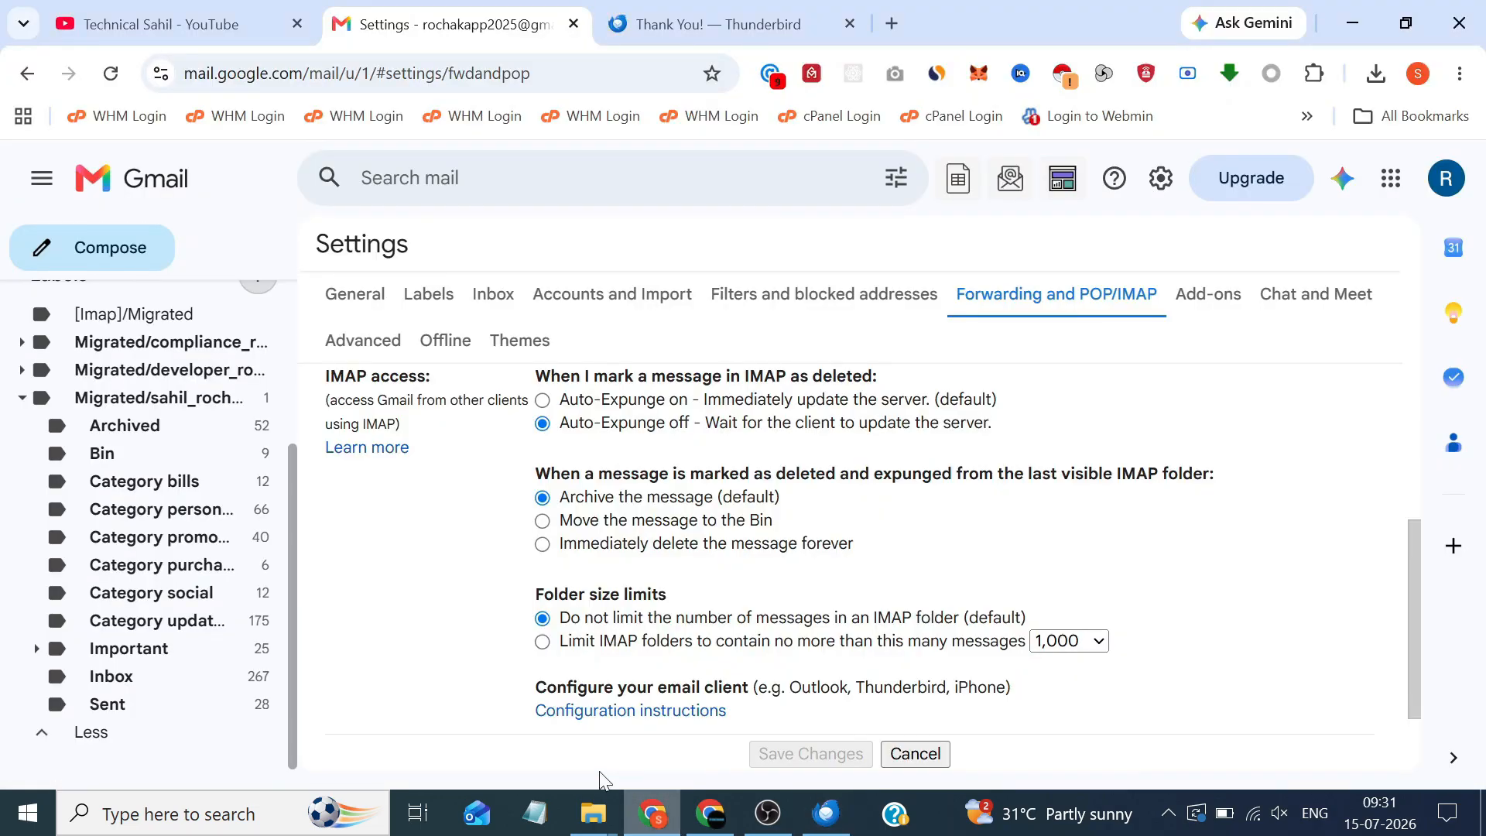
click(116, 74)
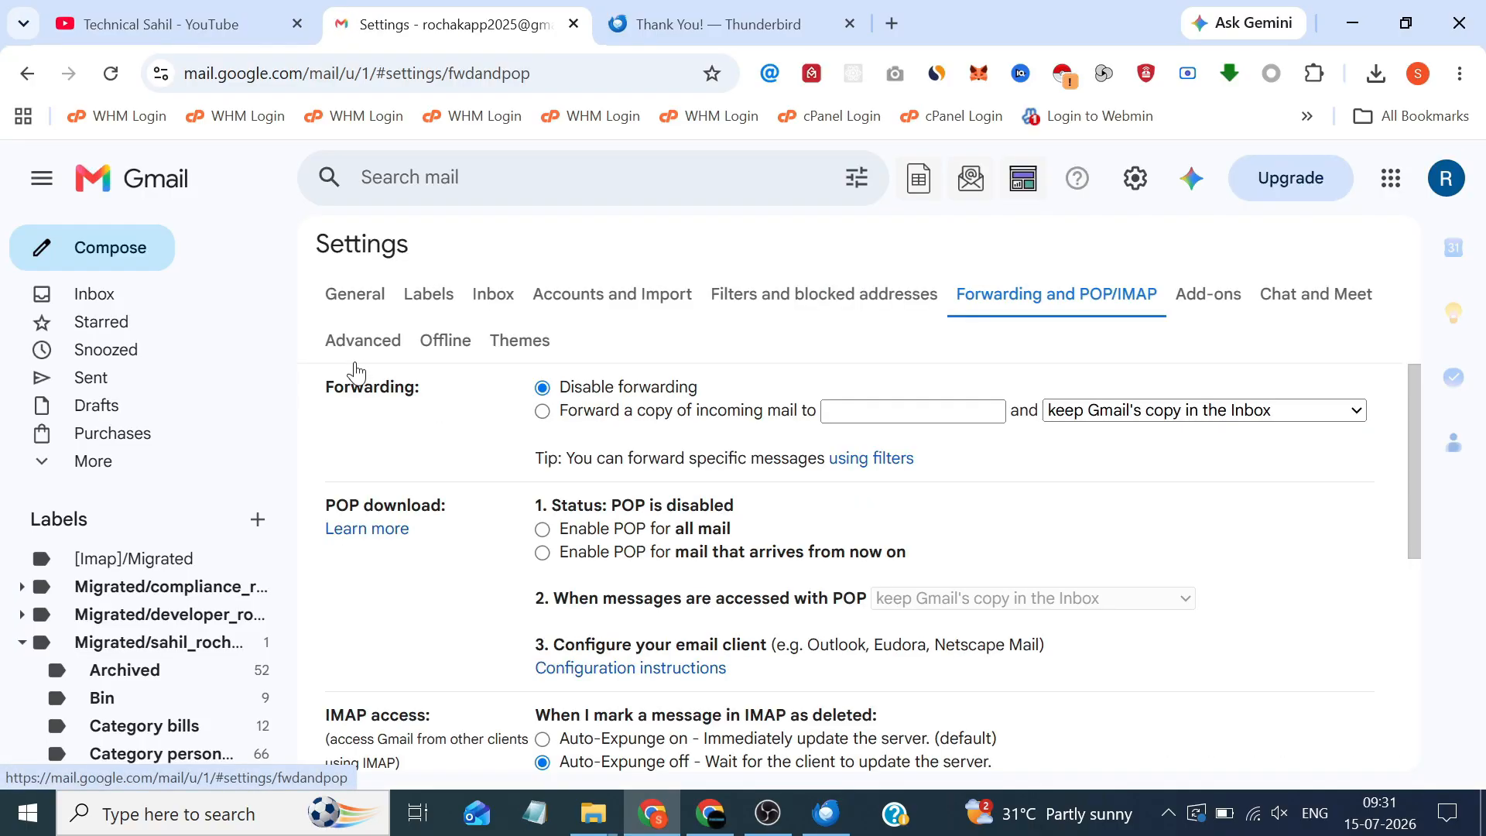
scroll(291, 405, down, 4)
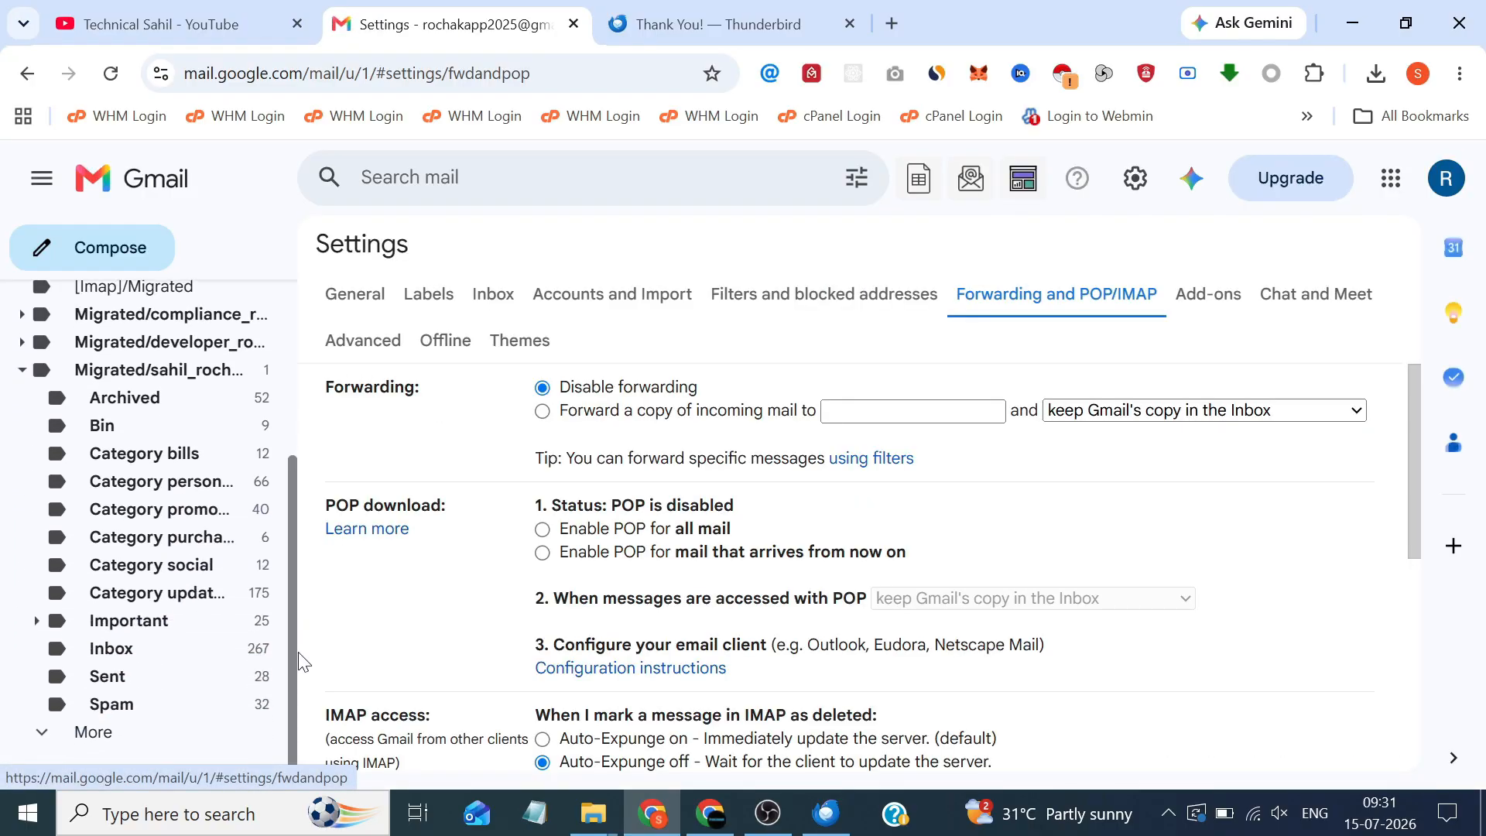
click(155, 709)
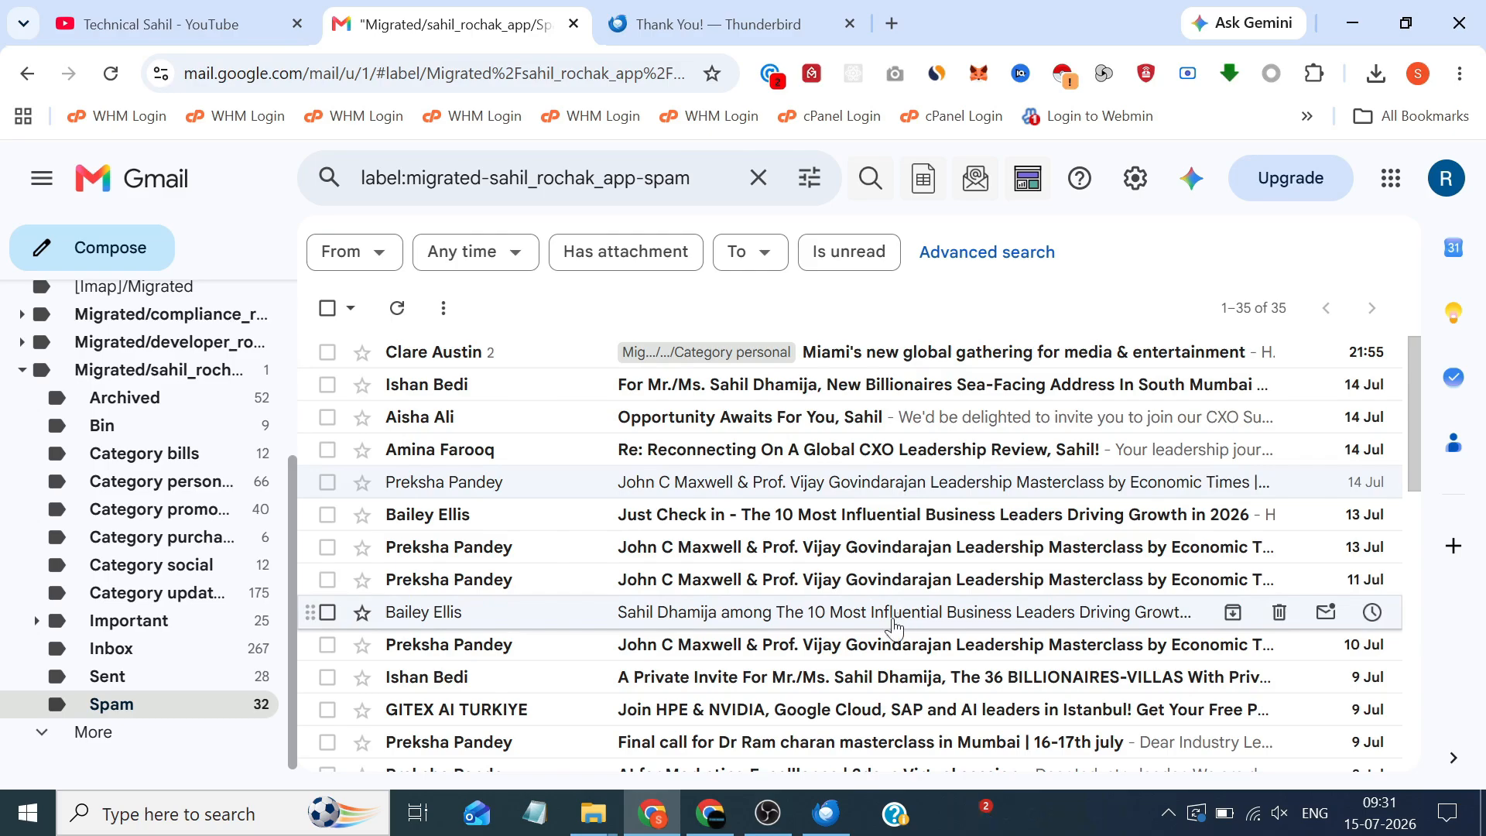
click(710, 812)
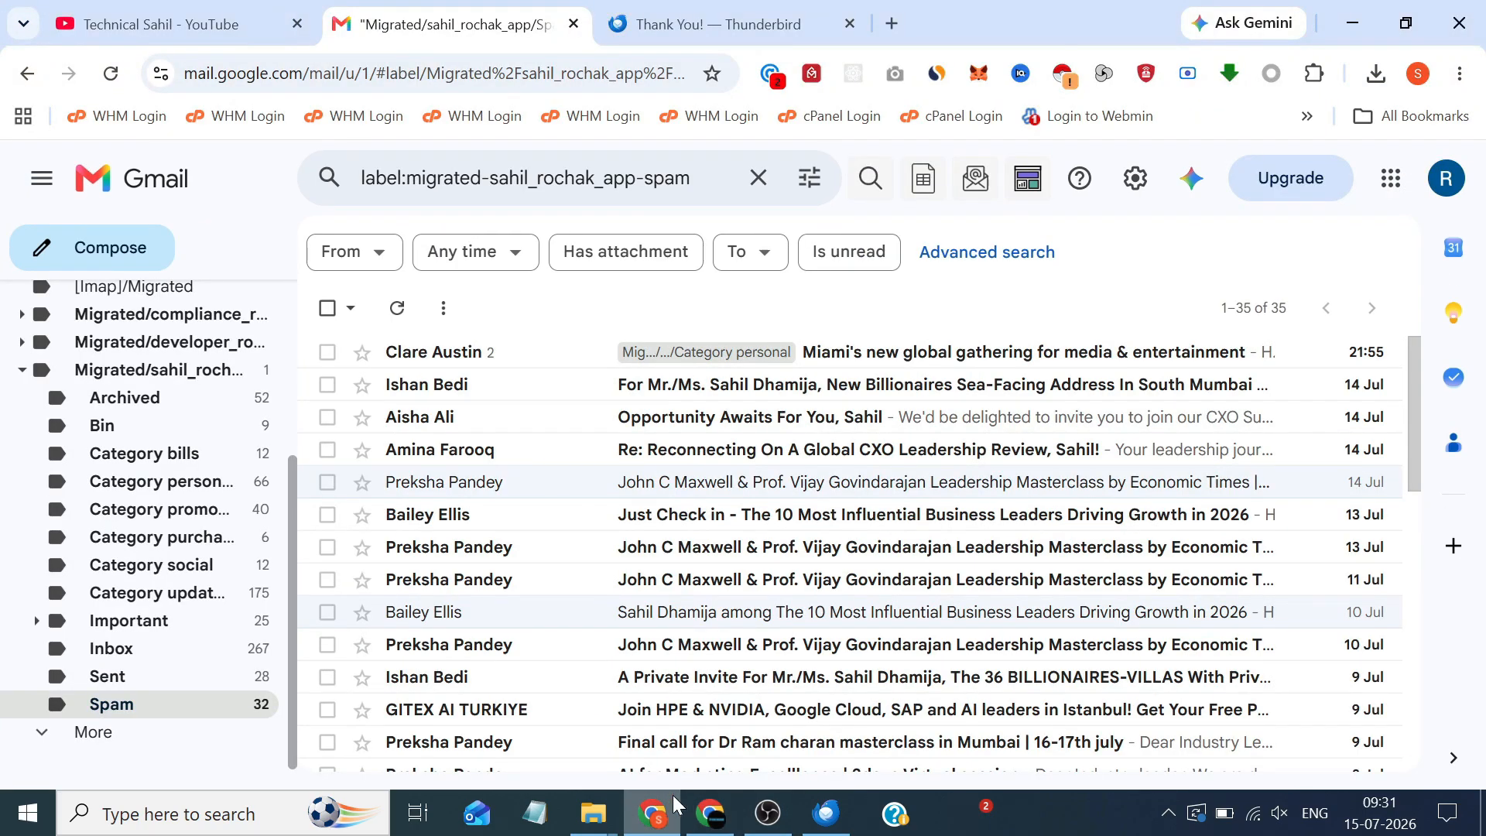
click(652, 812)
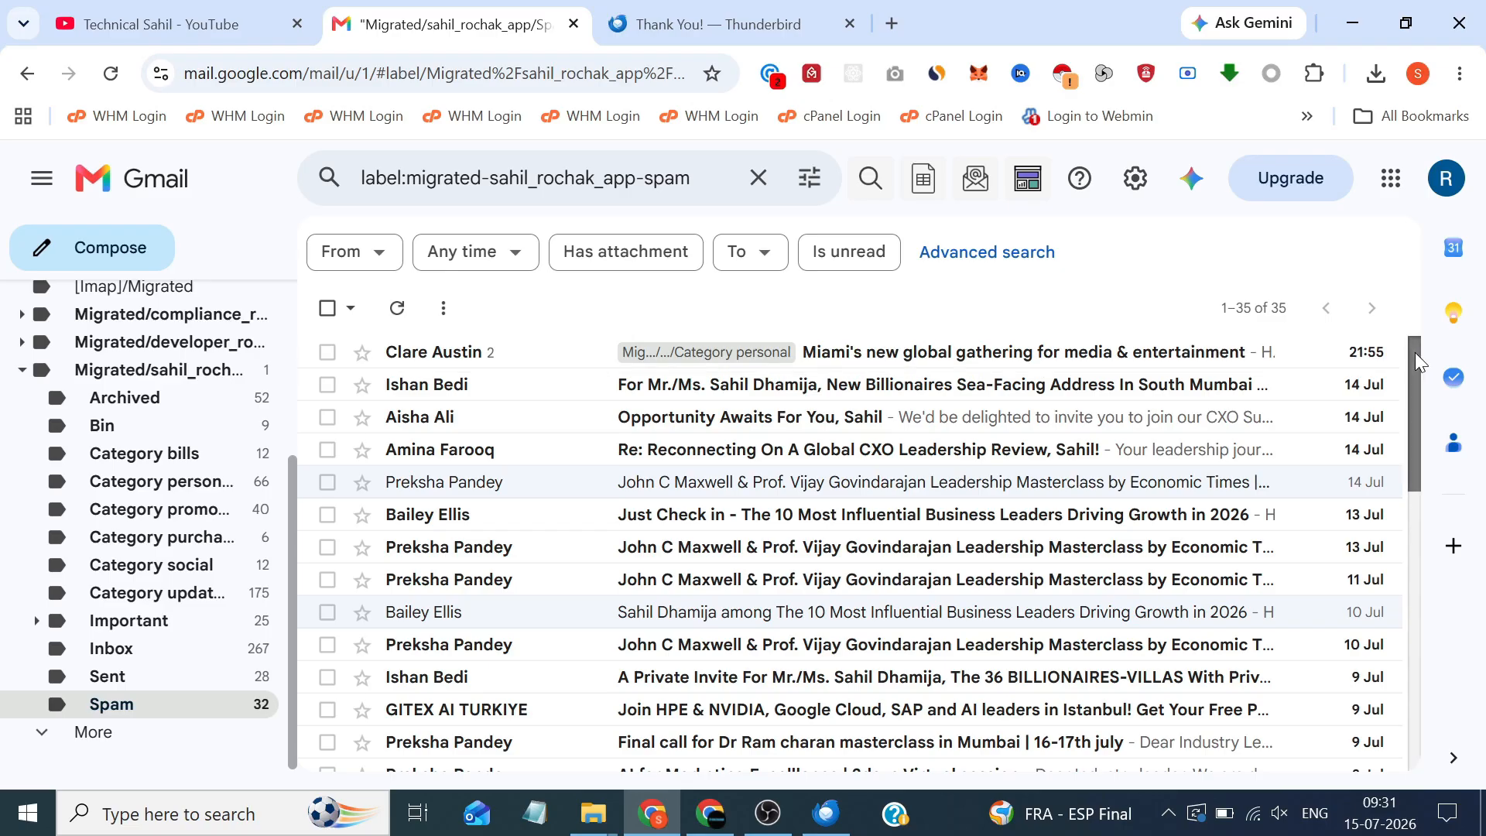
drag(1414, 351, 1419, 292)
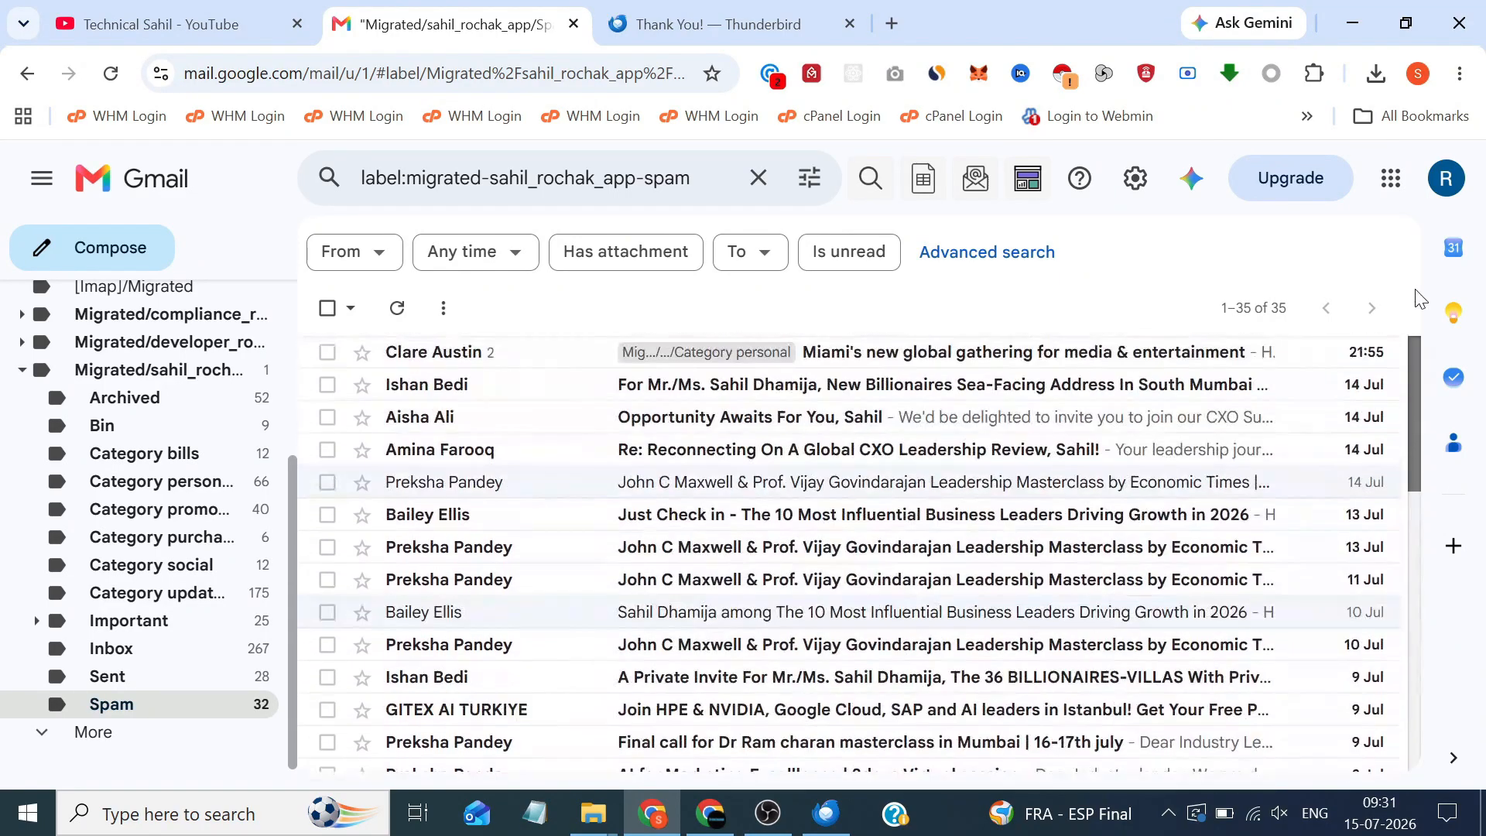